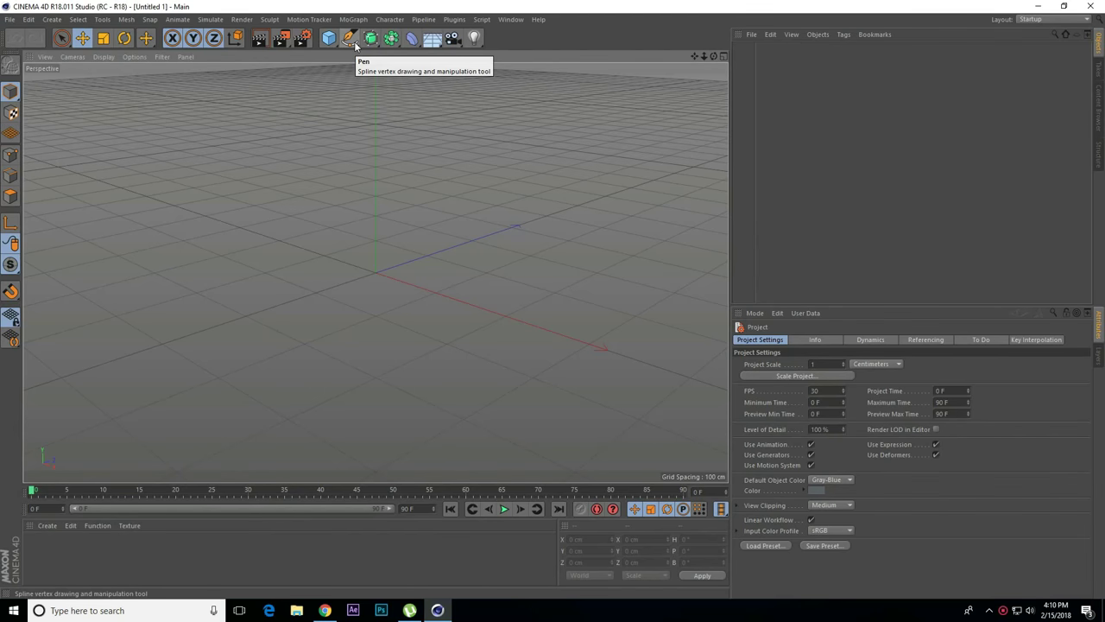
Open the spline shapes palette from the Pen tool in the top toolbar.
{"action": "left_click", "coordinate": [349, 38]}
Add a Text spline reading 'SUPER' in Segoe UI Black, Middle-aligned, viewed head-on.
{"action": "left_click", "coordinate": [545, 78]}
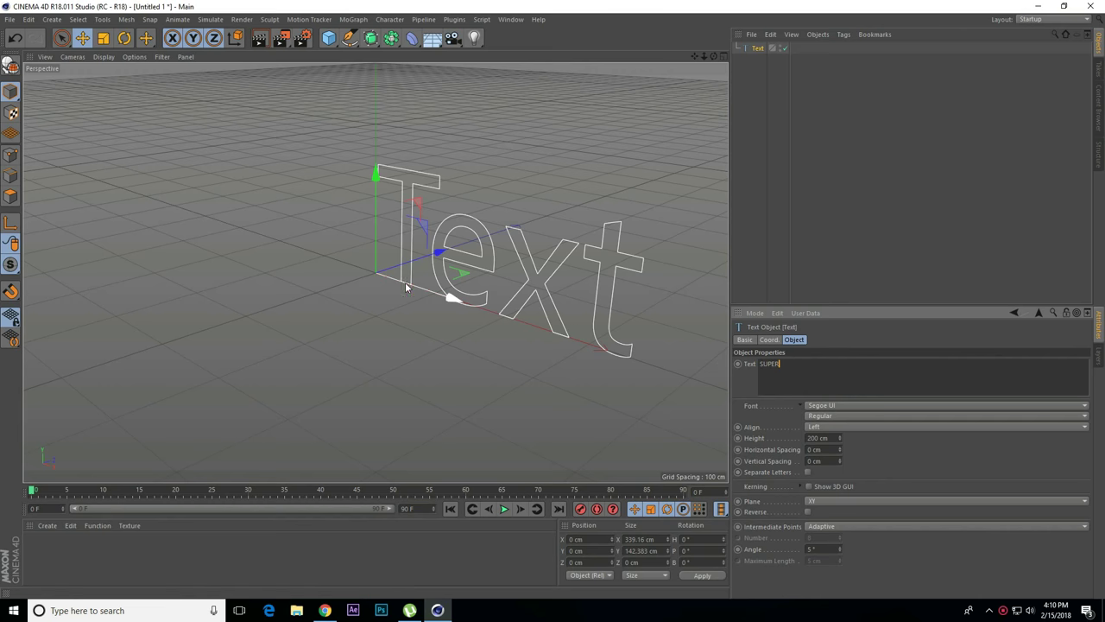
{"action": "left_click", "coordinate": [821, 406]}
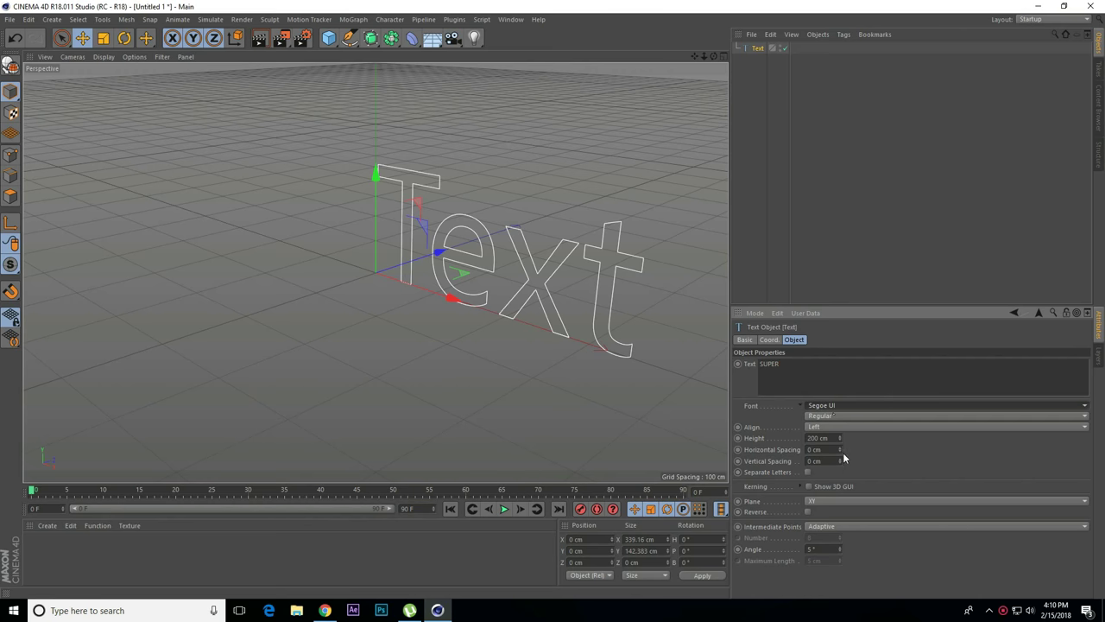
{"action": "left_click", "coordinate": [832, 409]}
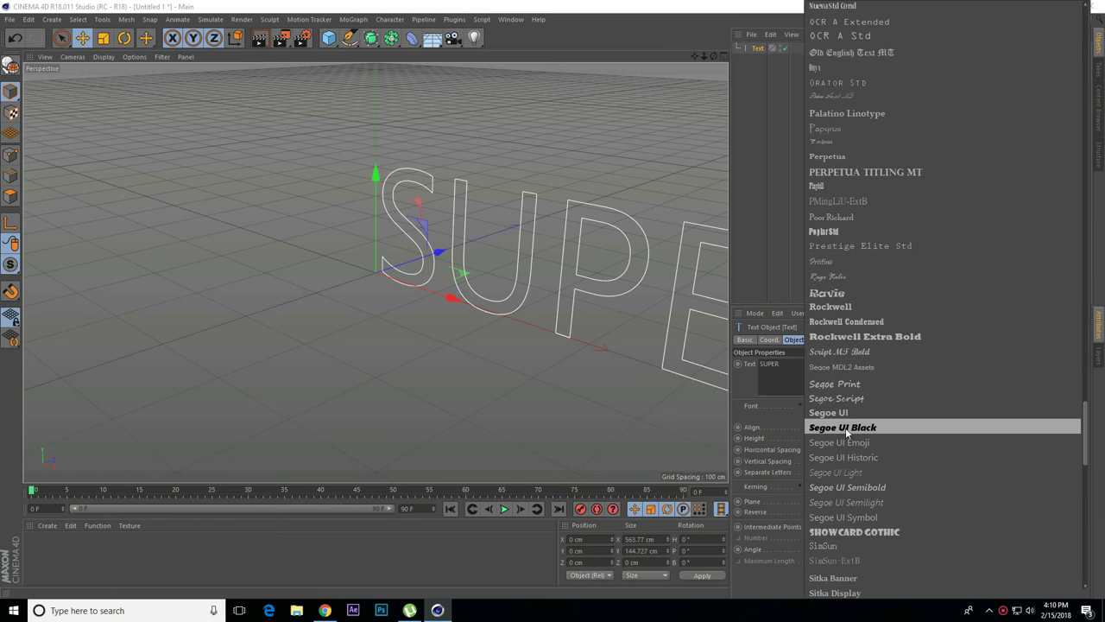
{"action": "left_click", "coordinate": [845, 428]}
{"action": "left_click", "coordinate": [829, 426]}
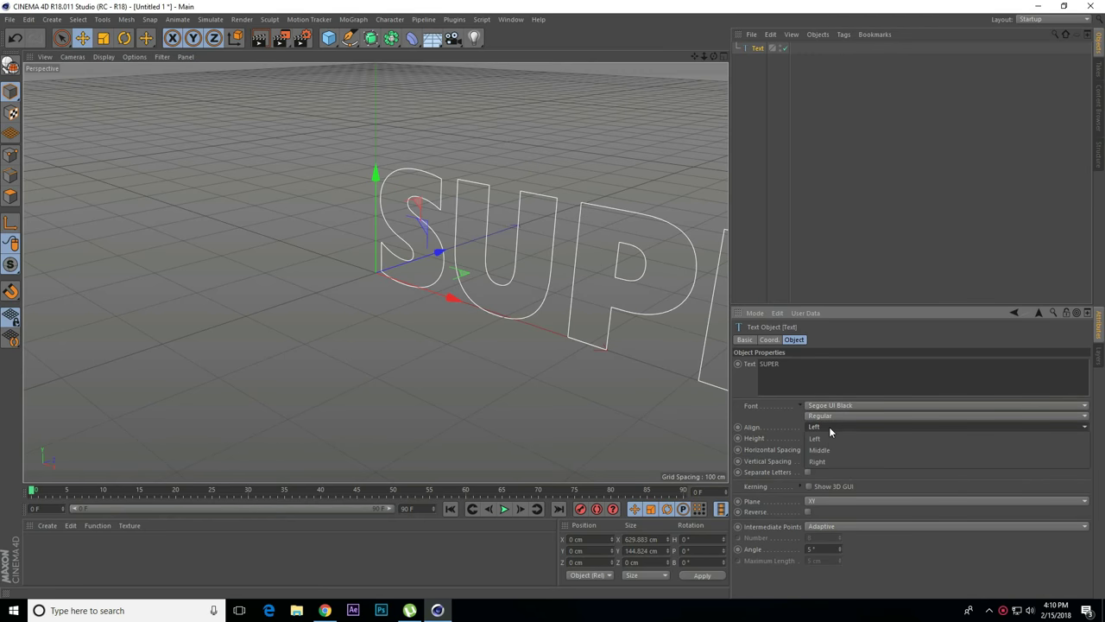
{"action": "left_click", "coordinate": [819, 450]}
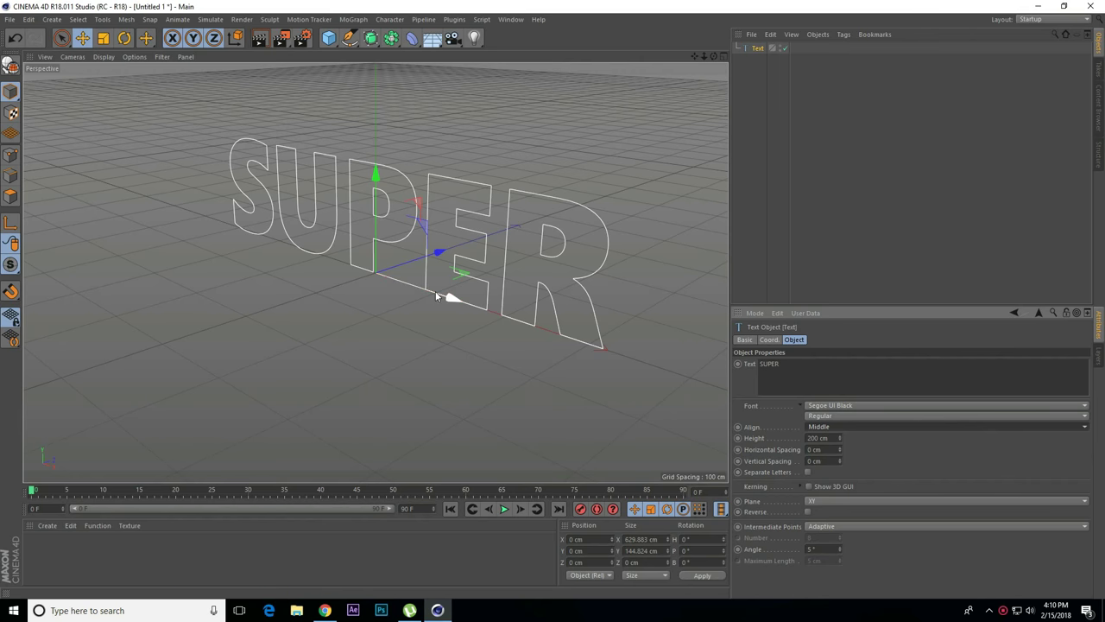
{"action": "mouse_move", "coordinate": [363, 336]}
{"action": "left_mouse_down", "text": "alt"}
{"action": "mouse_move", "coordinate": [411, 345]}
{"action": "mouse_move", "coordinate": [447, 333]}
{"action": "mouse_move", "coordinate": [409, 338]}
{"action": "left_mouse_up", "text": "alt"}
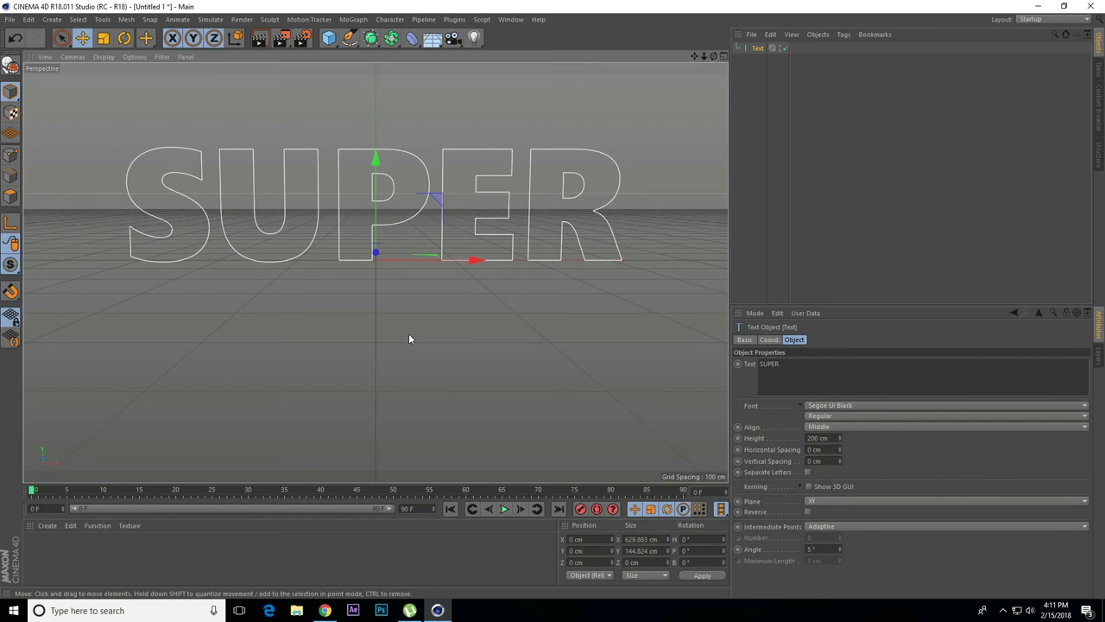
Add a camera and an Extrude generator with the SUPER text nested inside it.
{"action": "left_click_drag", "start_coordinate": [452, 38], "coordinate": [487, 53]}
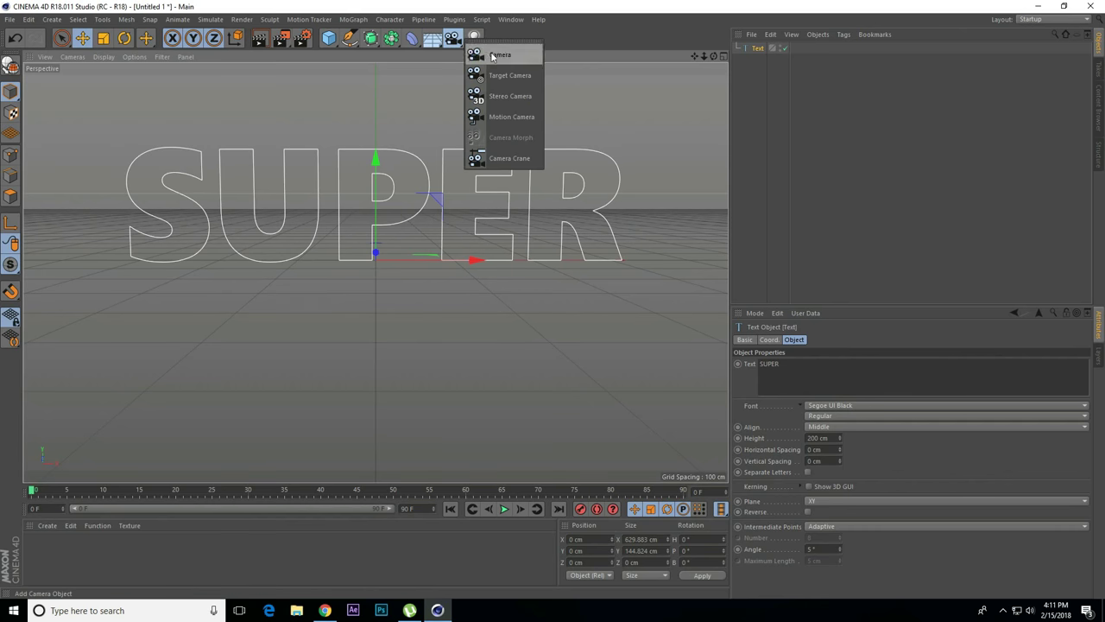
{"action": "left_click", "coordinate": [795, 48]}
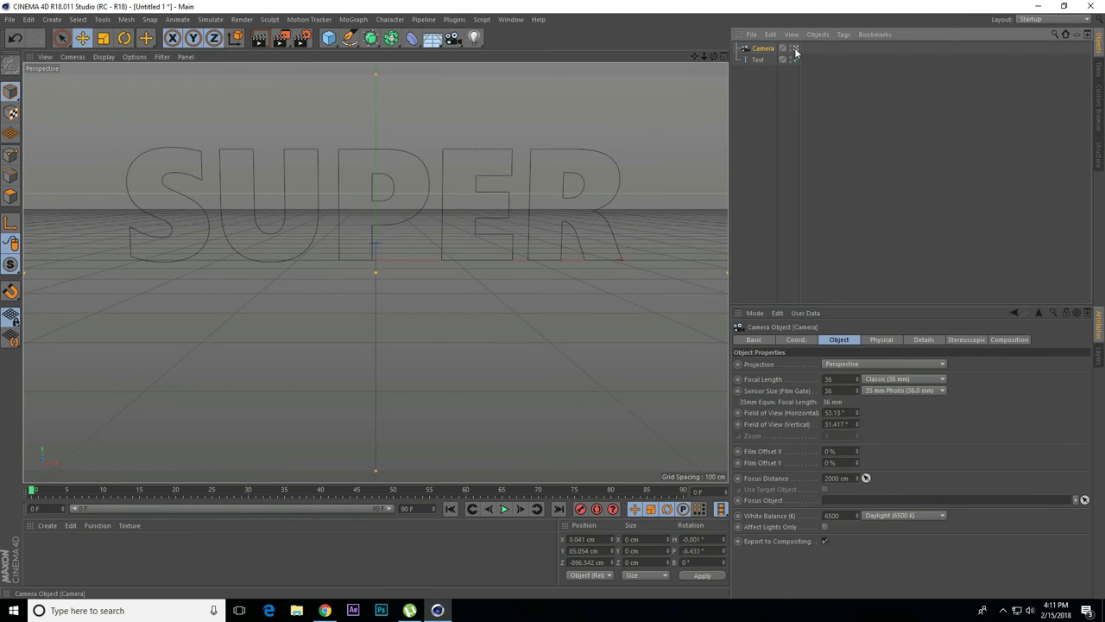
{"action": "left_click", "coordinate": [482, 152]}
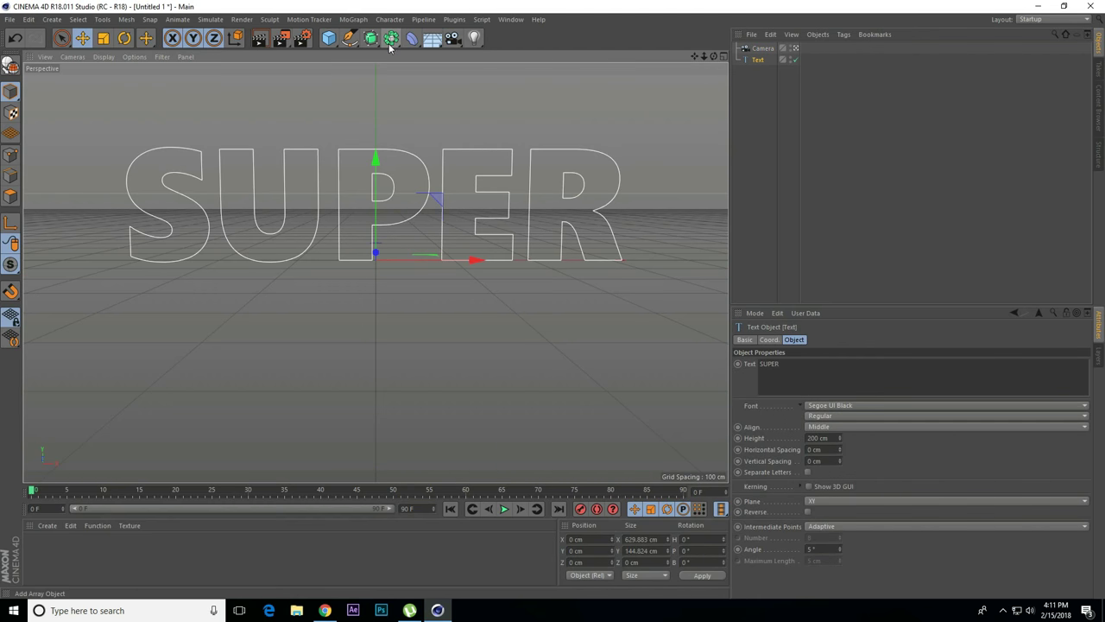
{"action": "left_click_drag", "start_coordinate": [371, 38], "coordinate": [511, 65]}
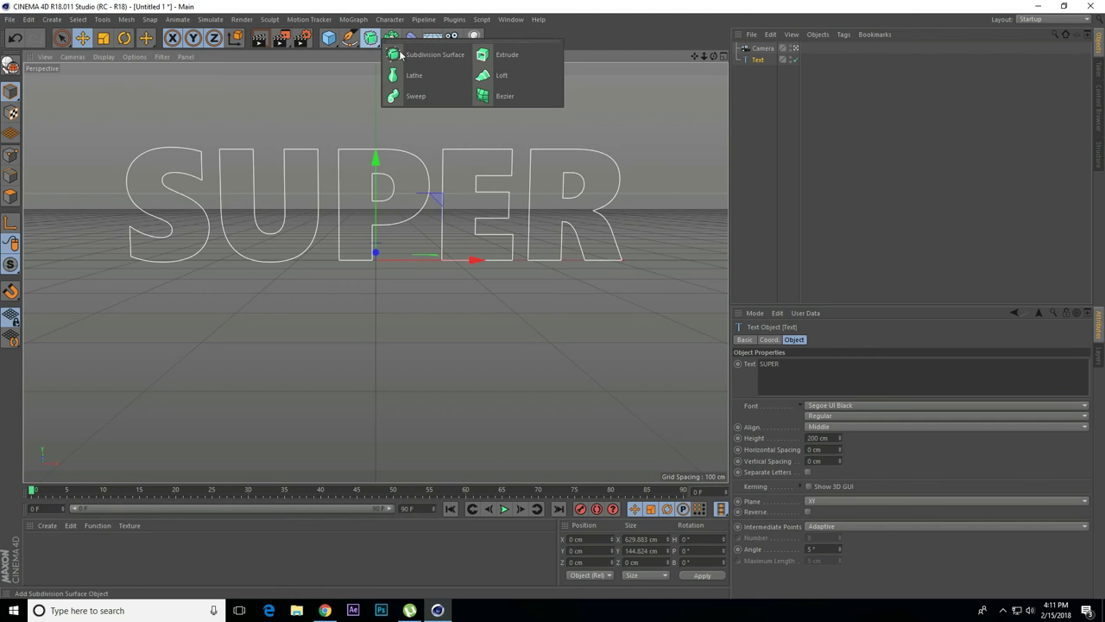
{"action": "left_click", "coordinate": [511, 65]}
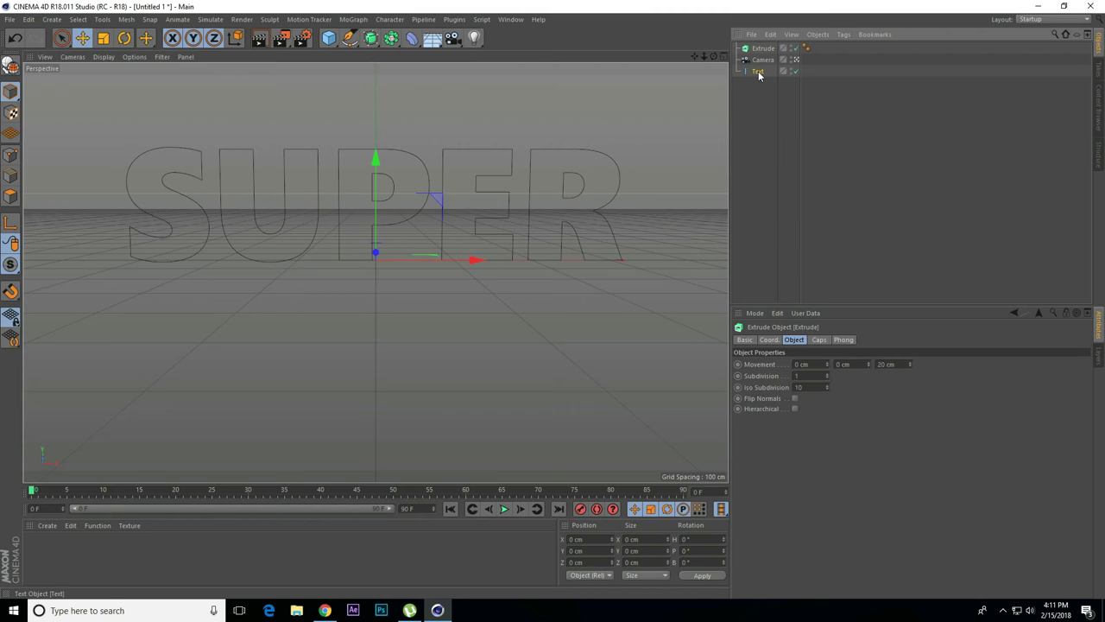
{"action": "left_click_drag", "start_coordinate": [757, 71], "coordinate": [764, 52]}
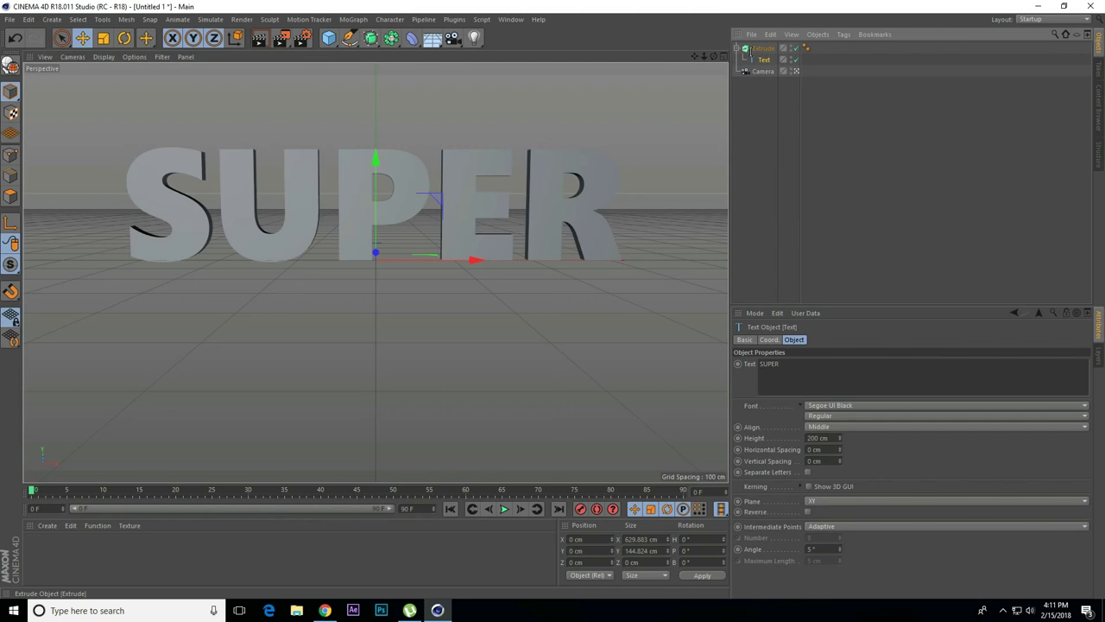
{"action": "left_click", "coordinate": [738, 49]}
{"action": "left_click", "coordinate": [763, 48]}
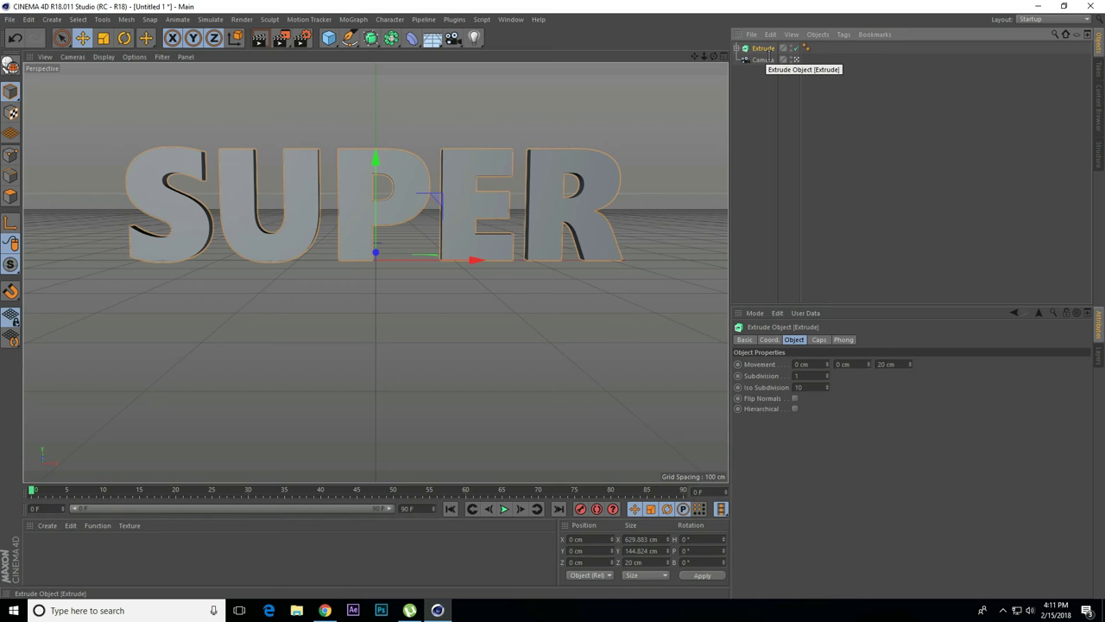
{"action": "left_click", "coordinate": [738, 50]}
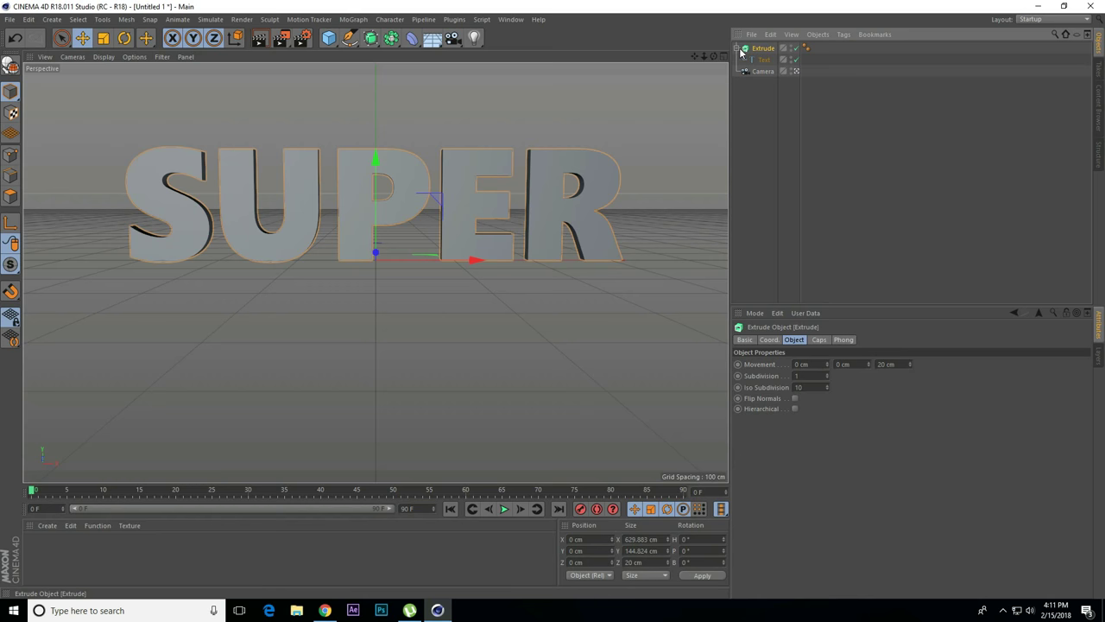
Set the extrusion depth to 25 cm and the subdivision to 10.
{"action": "left_click", "coordinate": [890, 364]}
{"action": "type", "text": "25"}
{"action": "key", "text": "Return"}
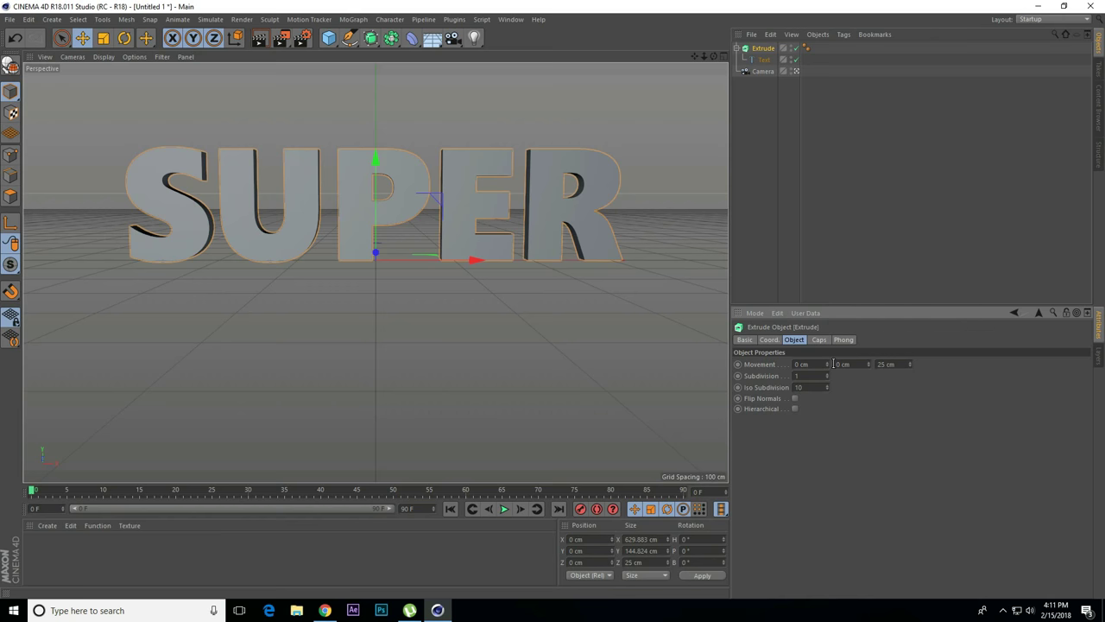
{"action": "left_click", "coordinate": [810, 378]}
{"action": "key", "text": "Return"}
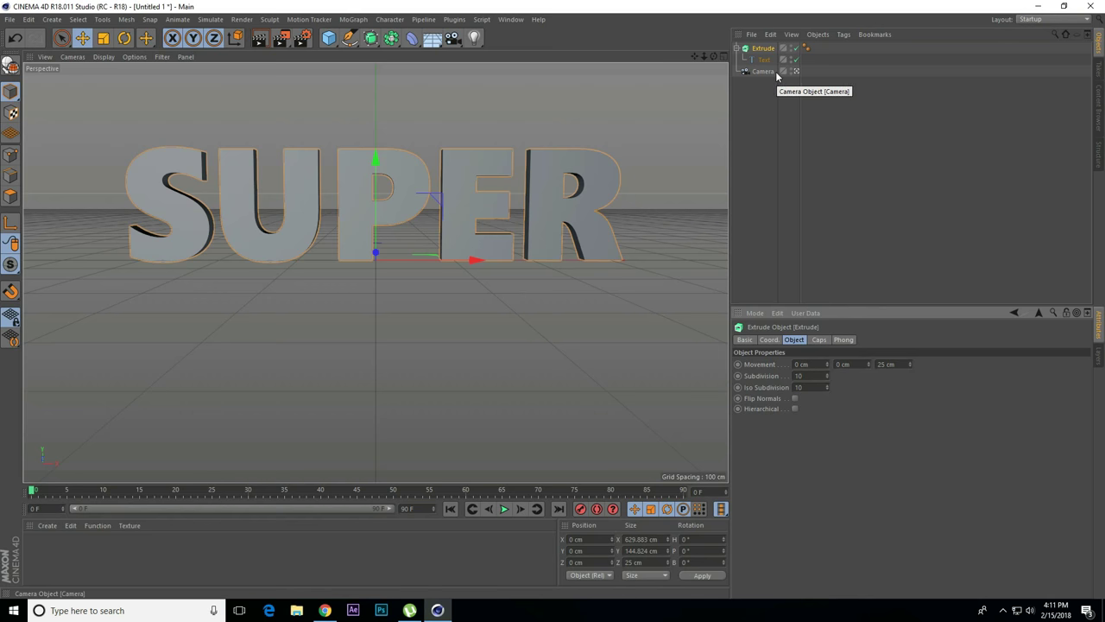
Set both the start and end caps of the Extrude to Fillet Cap.
{"action": "left_click", "coordinate": [817, 339]}
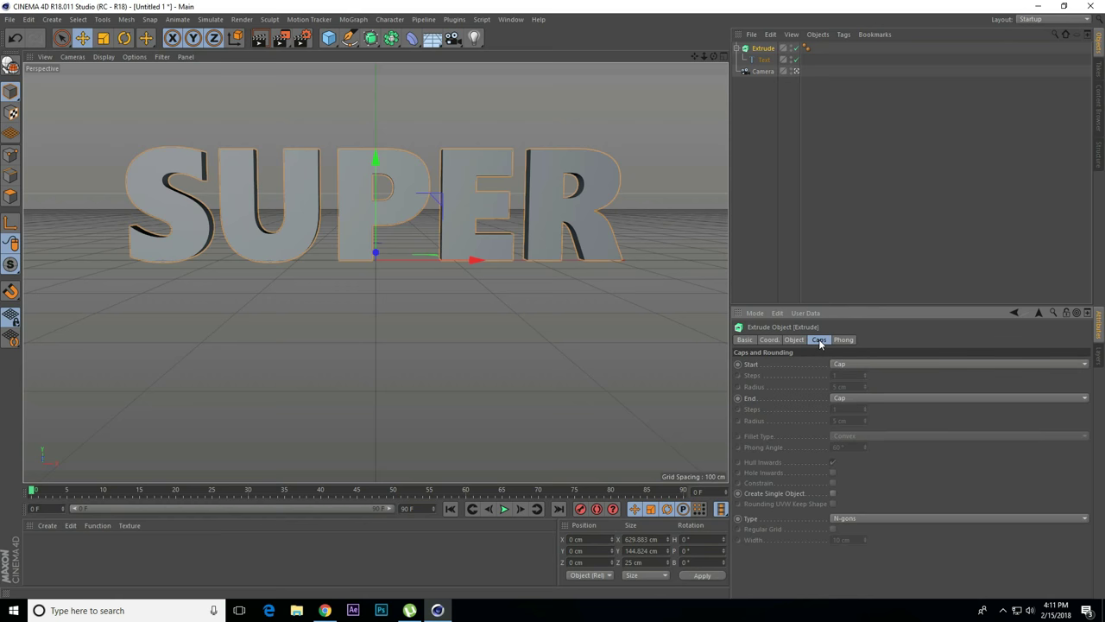
{"action": "left_click", "coordinate": [855, 364]}
{"action": "left_click", "coordinate": [861, 407]}
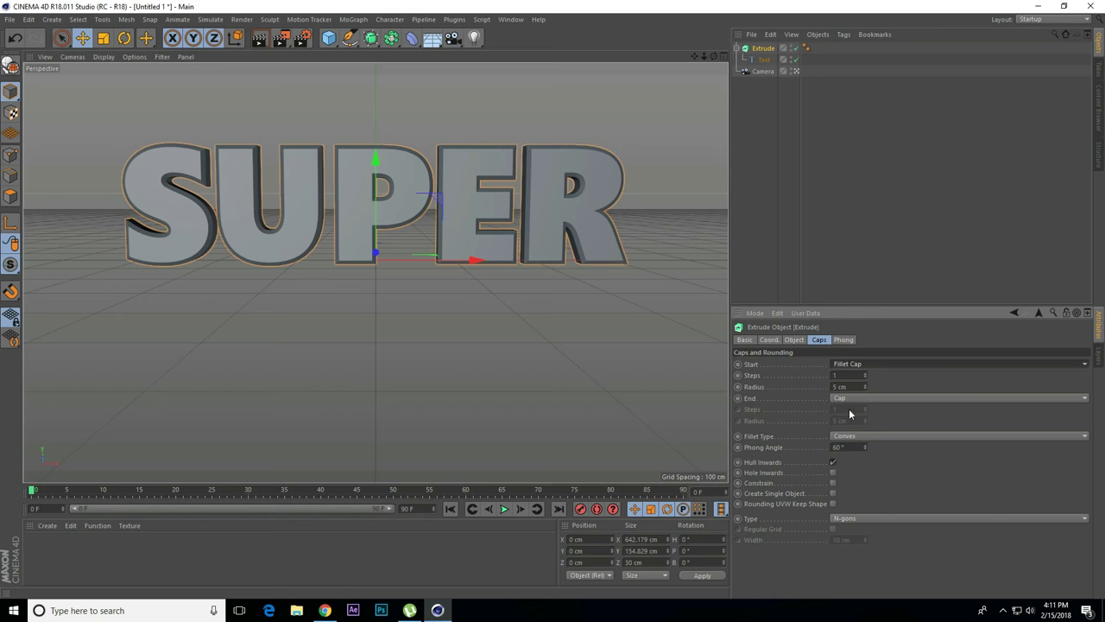
{"action": "left_click", "coordinate": [846, 398]}
{"action": "left_click", "coordinate": [855, 432]}
Give the front fillet cap 2 steps and a 4 cm radius.
{"action": "left_click", "coordinate": [846, 376]}
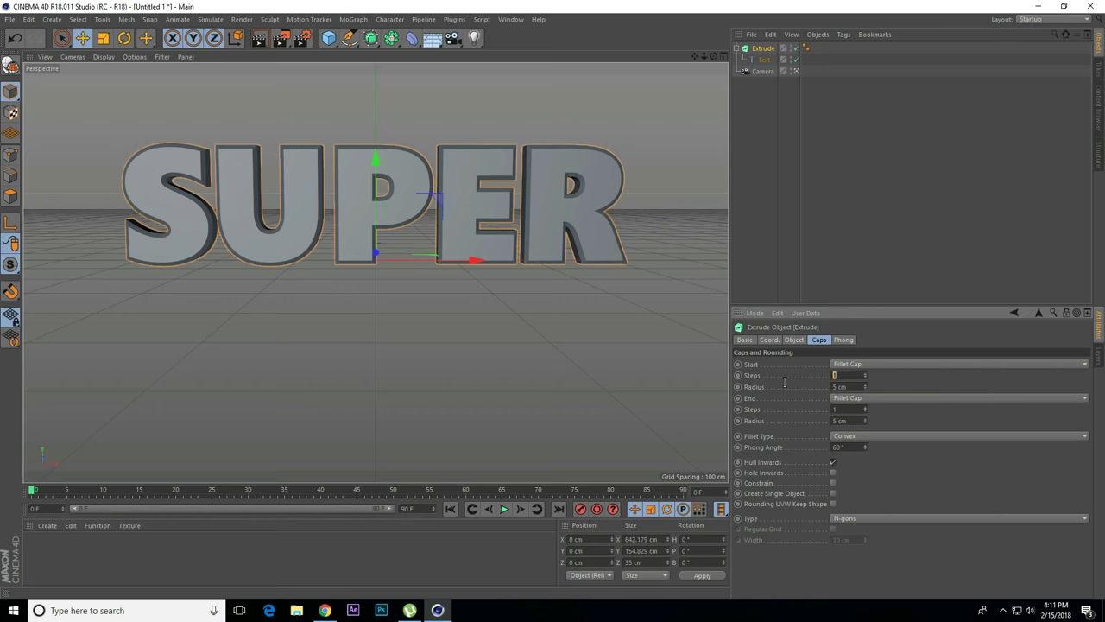
{"action": "type", "text": "5"}
{"action": "key", "text": "Tab"}
{"action": "key", "text": "Return"}
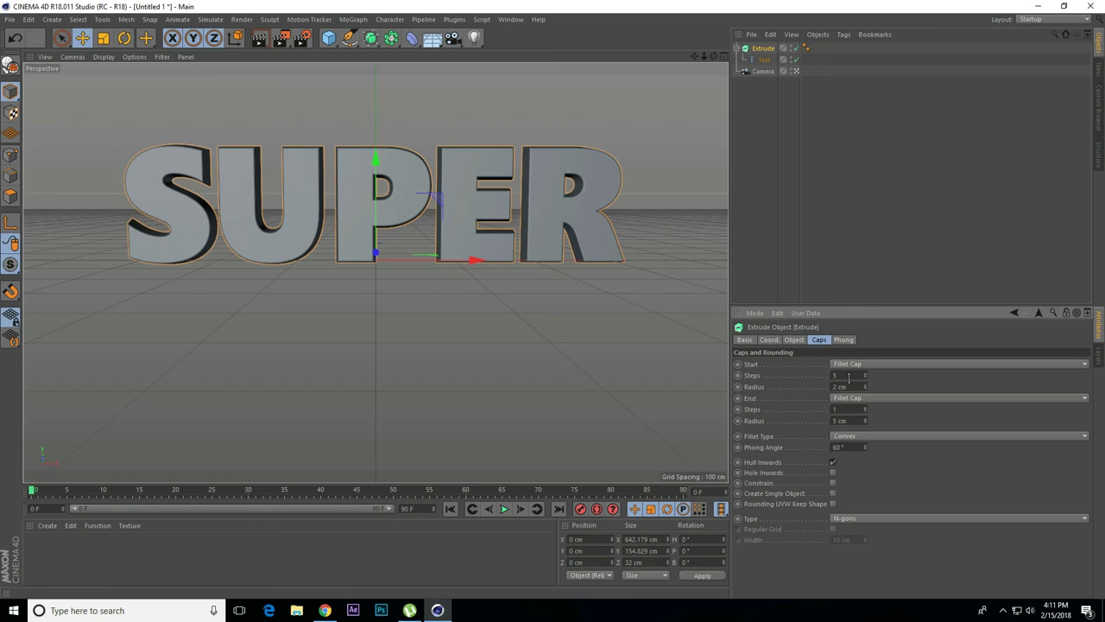
{"action": "key", "text": "Tab"}
{"action": "type", "text": "5"}
{"action": "key", "text": "Return"}
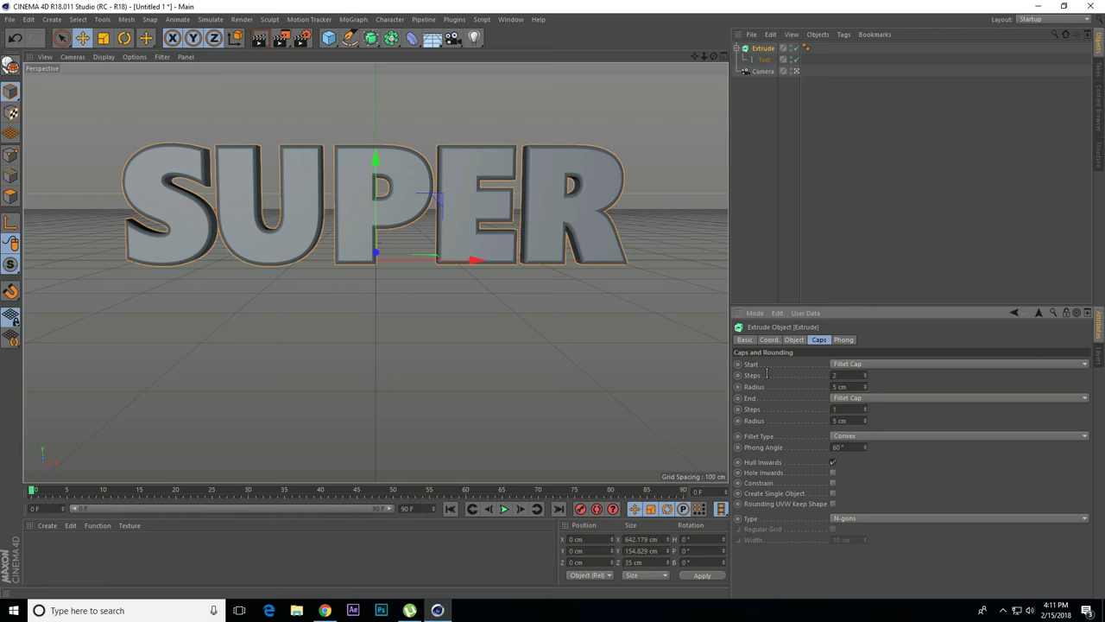
{"action": "double_click", "coordinate": [842, 385]}
{"action": "type", "text": "4"}
{"action": "key", "text": "Return"}
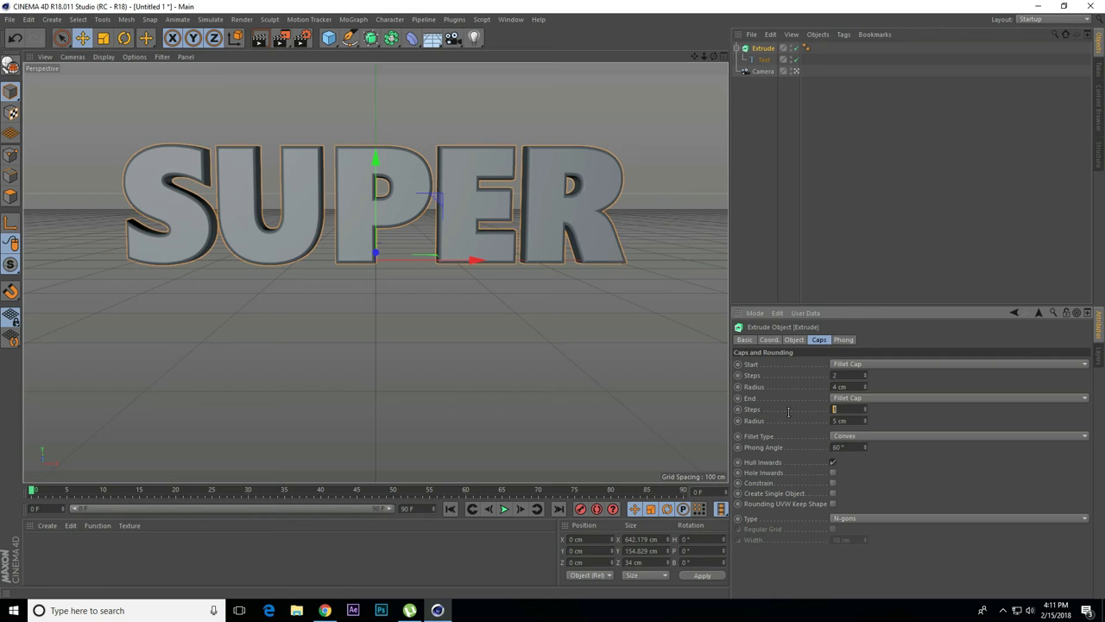
Give the back fillet 2 steps and a 4 cm radius, and view through the camera.
{"action": "type", "text": "2"}
{"action": "key", "text": "Tab"}
{"action": "type", "text": "4"}
{"action": "key", "text": "Return"}
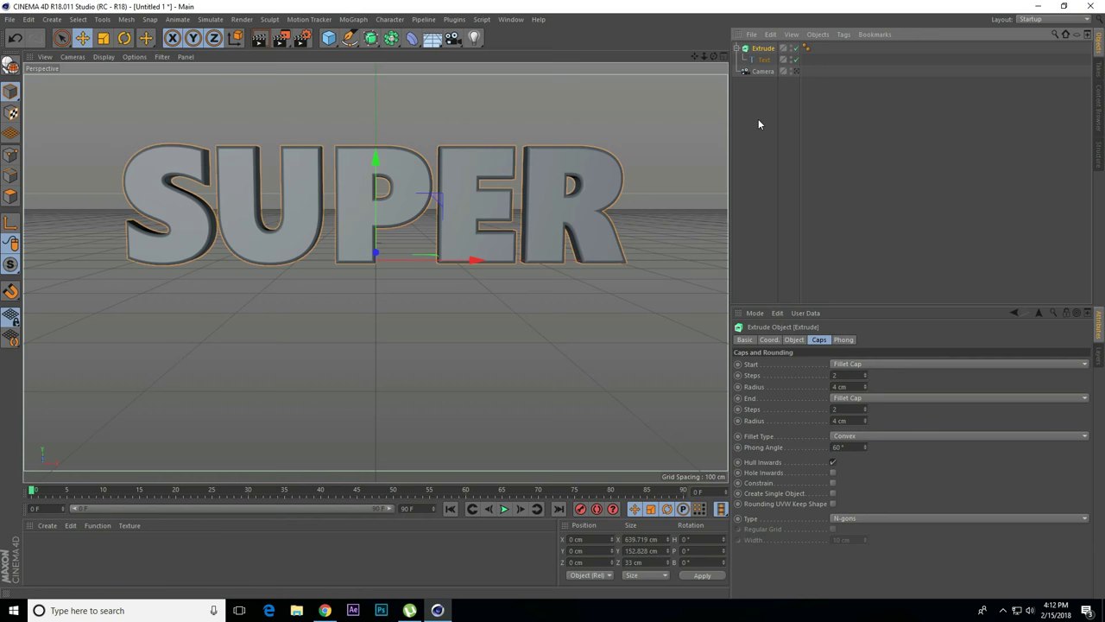
{"action": "left_click", "coordinate": [795, 70]}
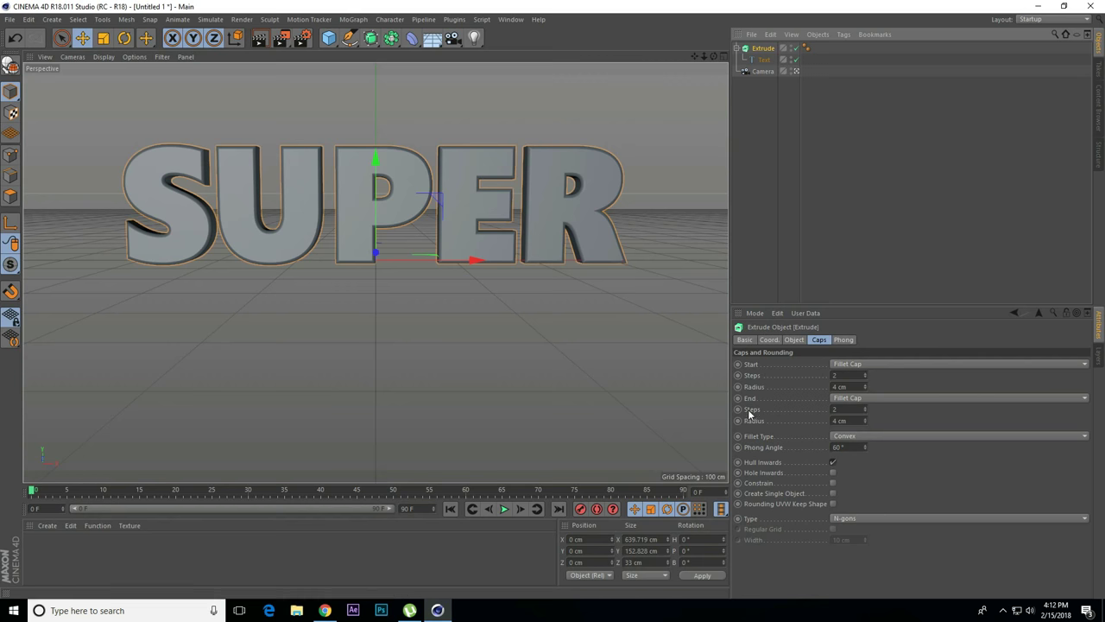
Create a new material, Mat, and make its colour a bright saturated orange.
{"action": "left_click", "coordinate": [47, 525]}
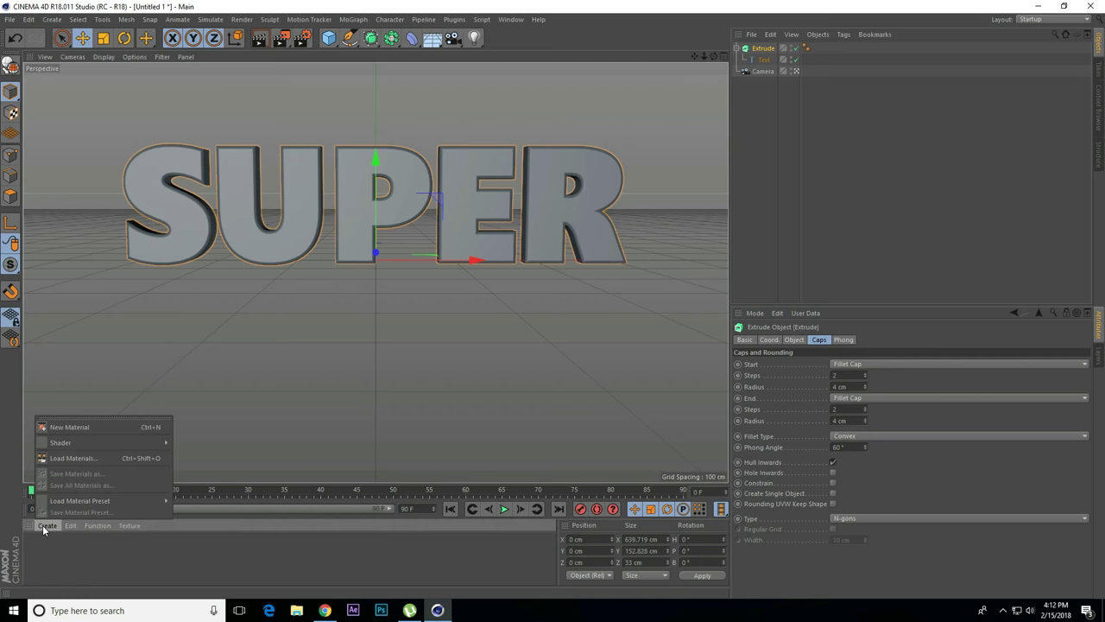
{"action": "left_click", "coordinate": [47, 525]}
{"action": "left_click", "coordinate": [47, 525]}
{"action": "left_click", "coordinate": [59, 427]}
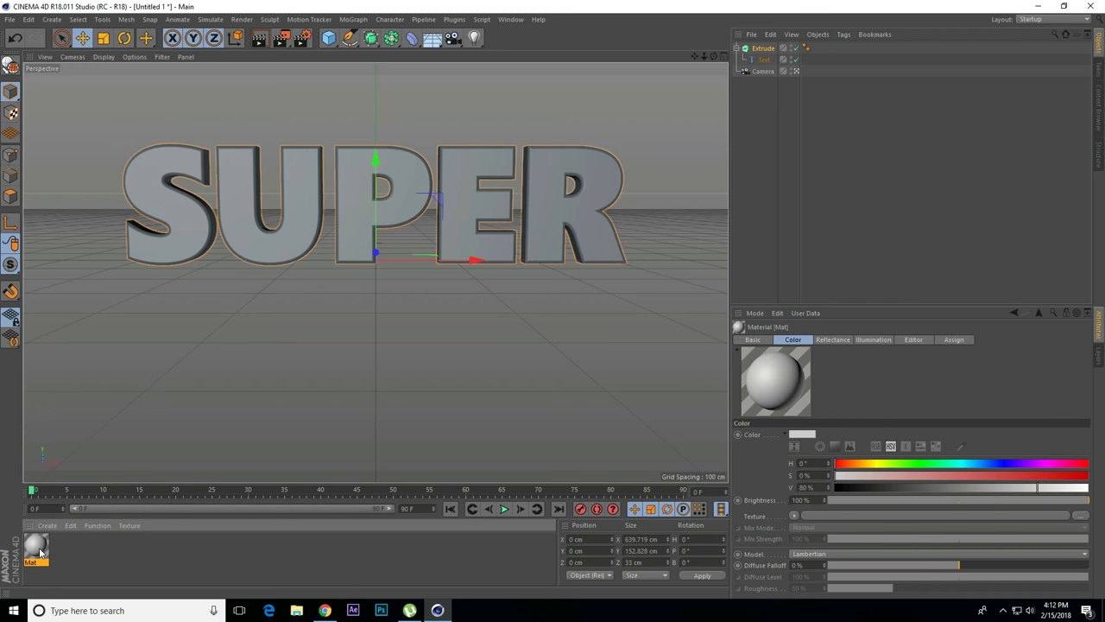
{"action": "double_click", "coordinate": [36, 545]}
{"action": "left_click", "coordinate": [204, 218]}
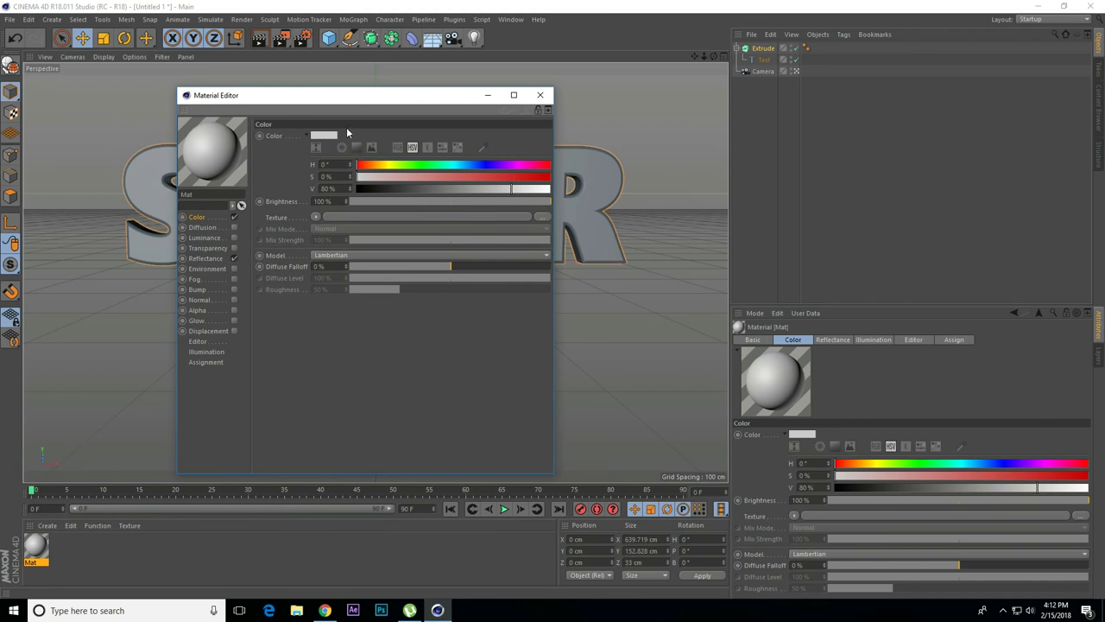
{"action": "left_click", "coordinate": [378, 164]}
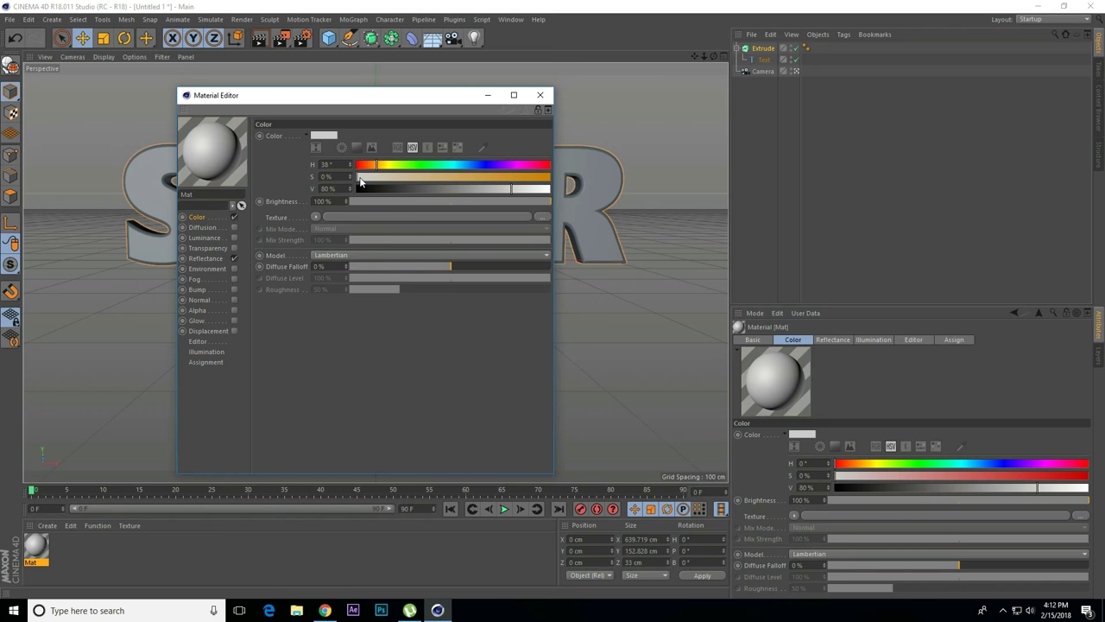
{"action": "left_click_drag", "start_coordinate": [363, 176], "coordinate": [639, 176]}
{"action": "left_click_drag", "start_coordinate": [513, 189], "coordinate": [598, 186]}
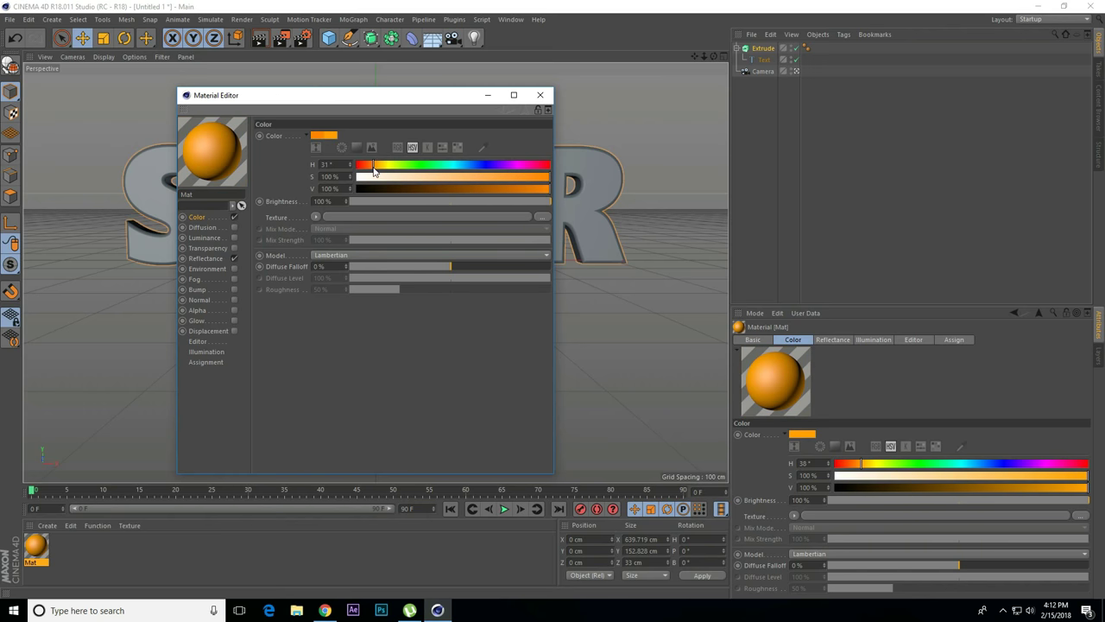
Add a Beckmann reflection layer to Mat with a 2D - V gradient colour texture.
{"action": "left_click", "coordinate": [205, 259]}
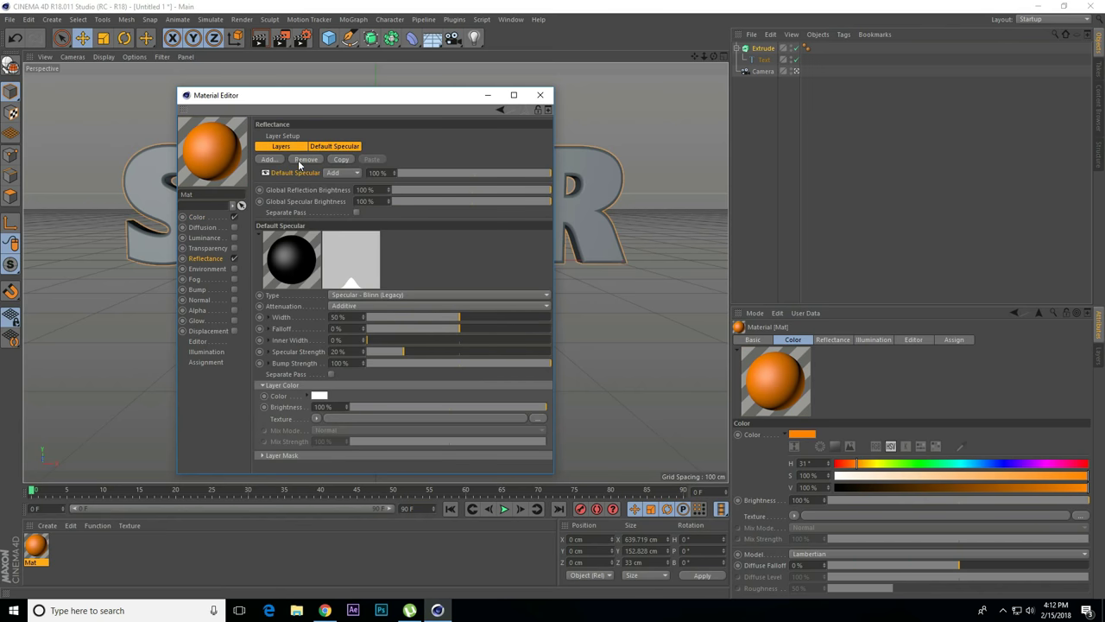
{"action": "left_click", "coordinate": [269, 160]}
{"action": "left_click", "coordinate": [296, 217]}
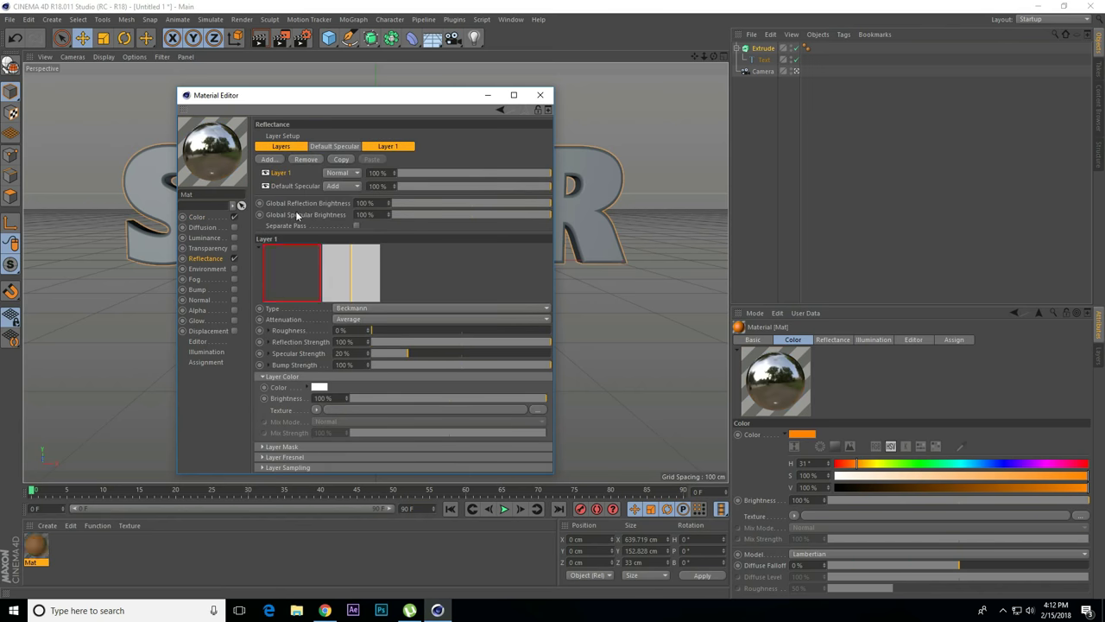
{"action": "left_click", "coordinate": [337, 409]}
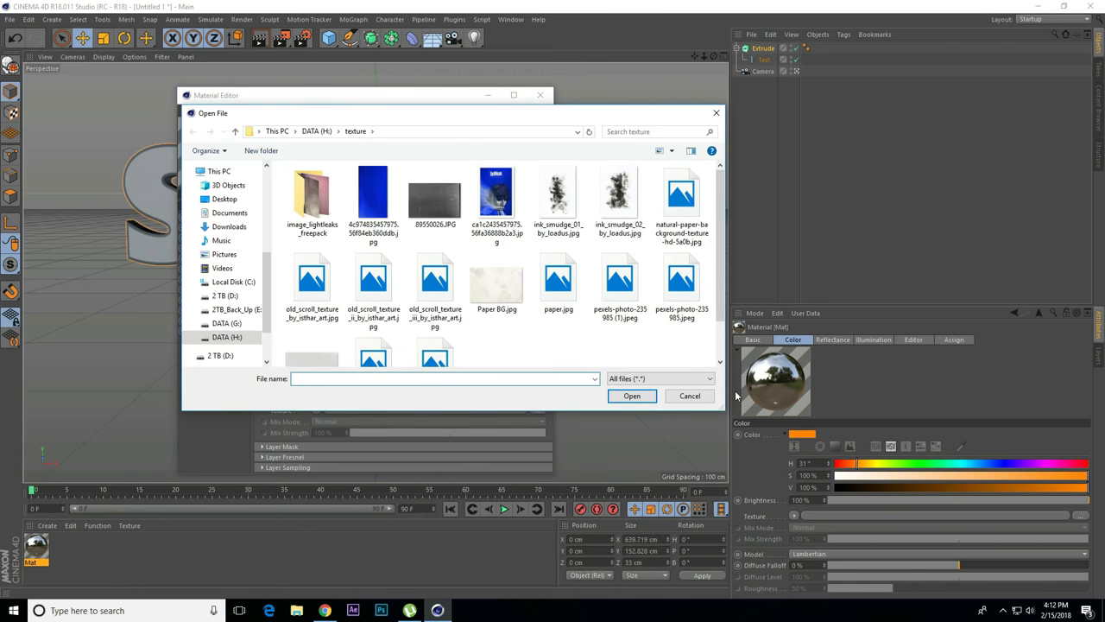
{"action": "left_click", "coordinate": [314, 409]}
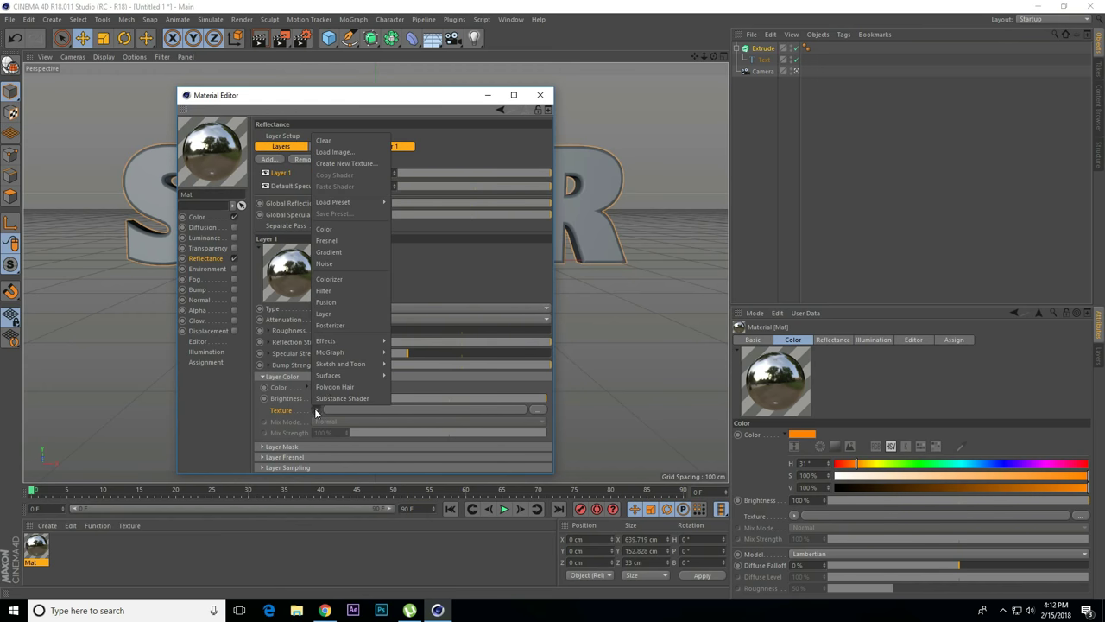
{"action": "left_click", "coordinate": [328, 252]}
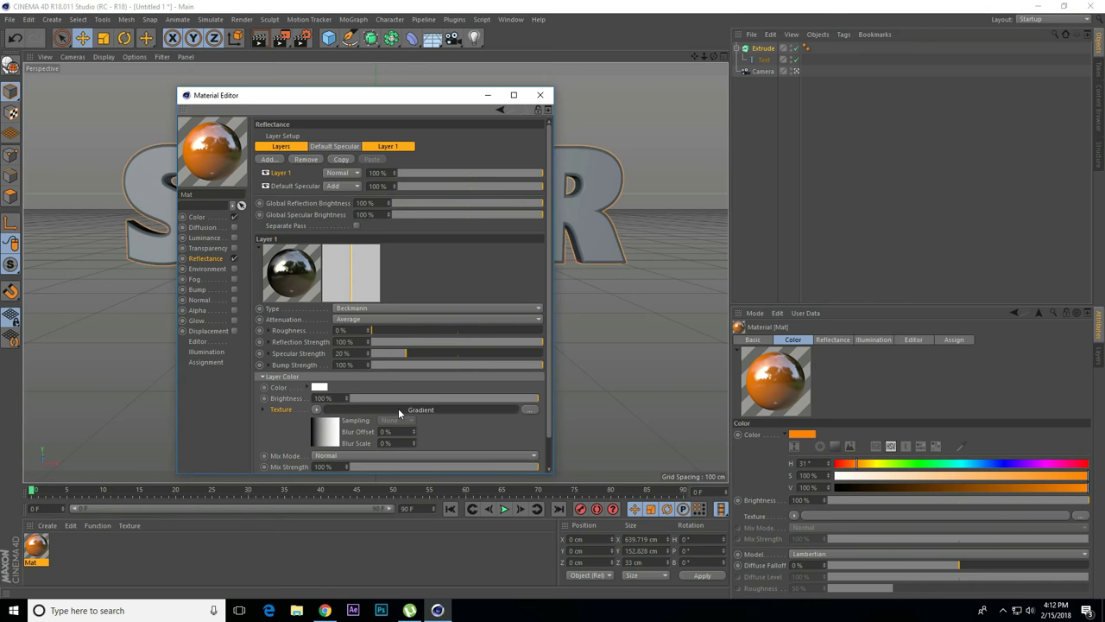
{"action": "left_click", "coordinate": [398, 407]}
{"action": "left_click", "coordinate": [318, 233]}
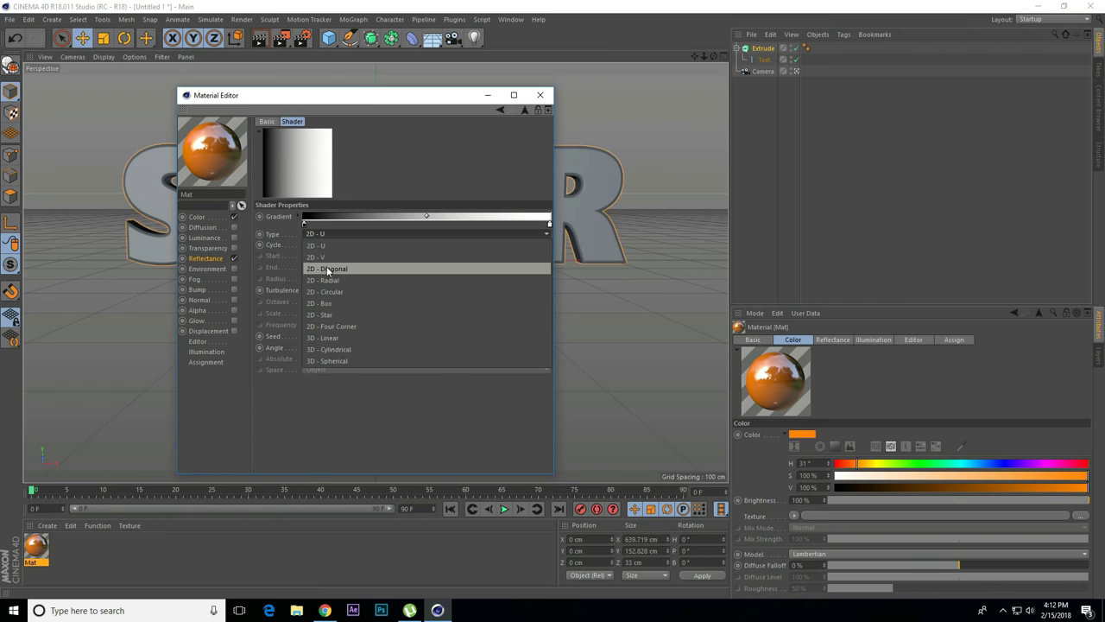
{"action": "left_click", "coordinate": [326, 256]}
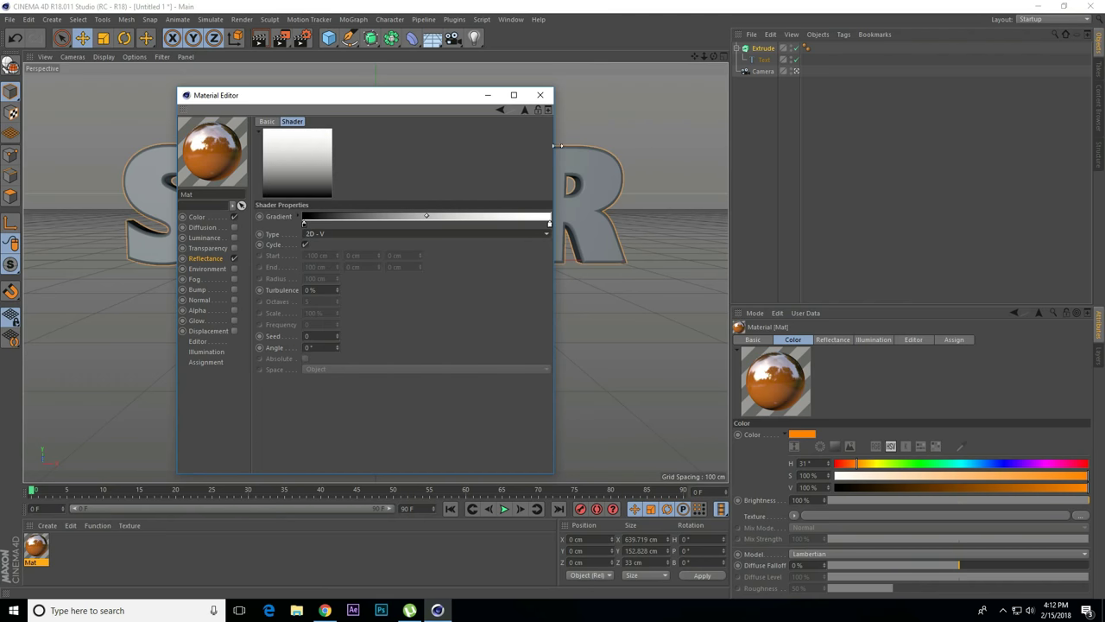
{"action": "left_click", "coordinate": [203, 259]}
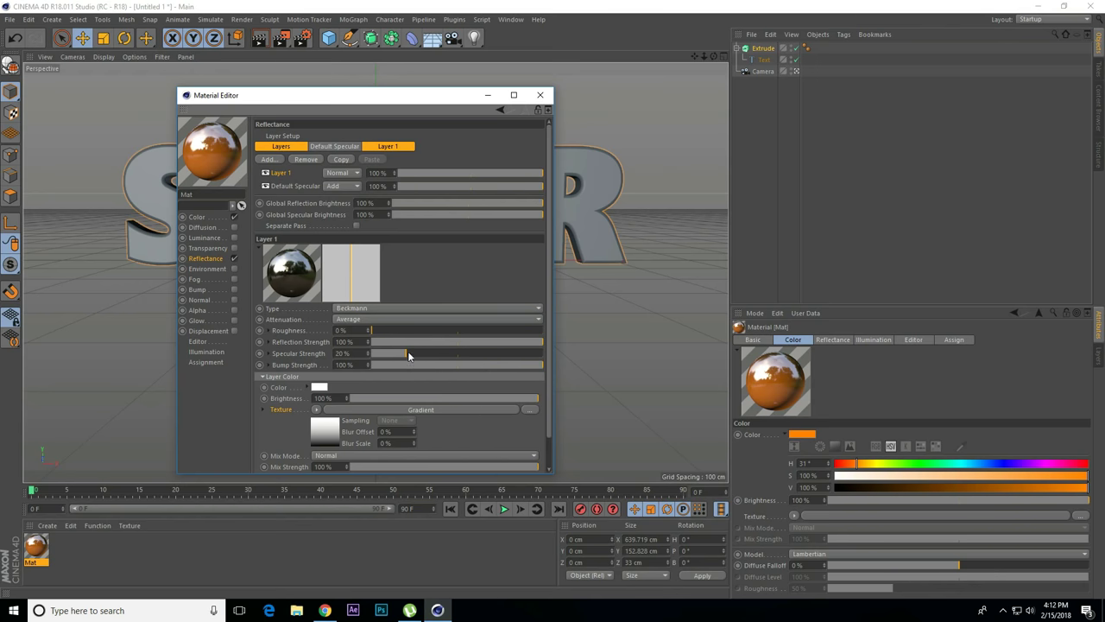
Apply Mat to the SUPER text and create a second material, Mat.1.
{"action": "left_click", "coordinate": [539, 95]}
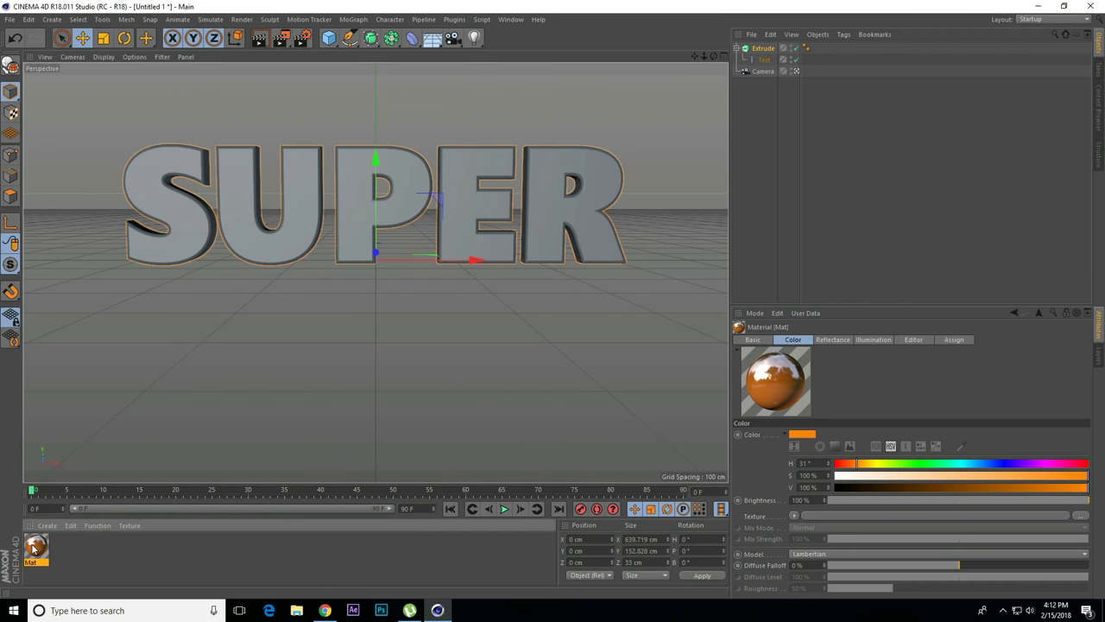
{"action": "mouse_move", "coordinate": [33, 548]}
{"action": "left_mouse_down"}
{"action": "mouse_move", "coordinate": [761, 62]}
{"action": "mouse_move", "coordinate": [763, 49]}
{"action": "left_mouse_up"}
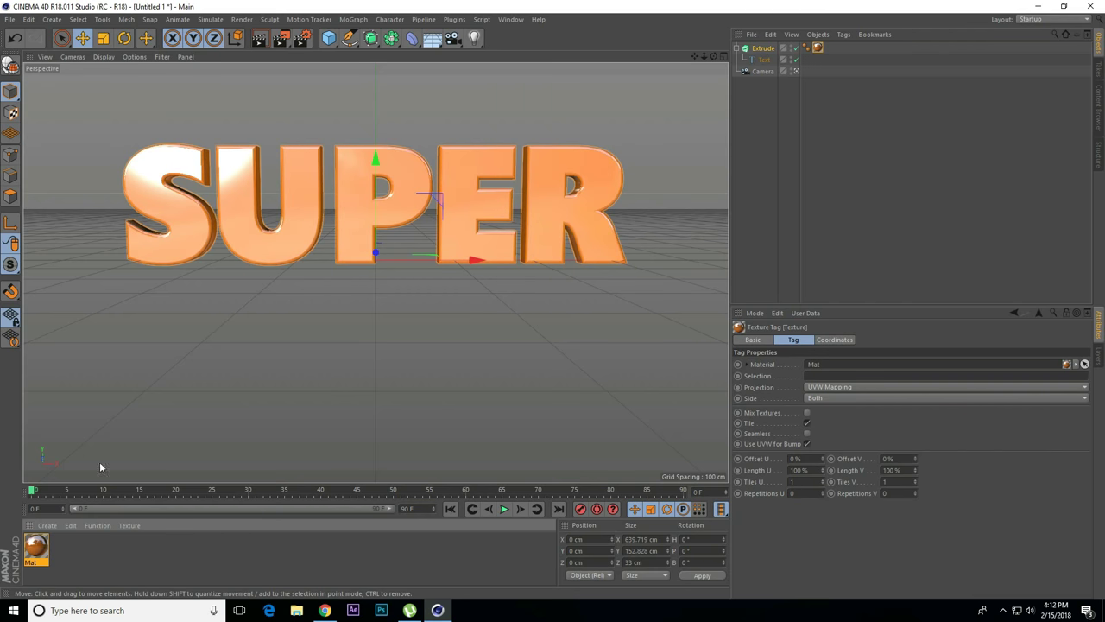
{"action": "left_click", "coordinate": [46, 525]}
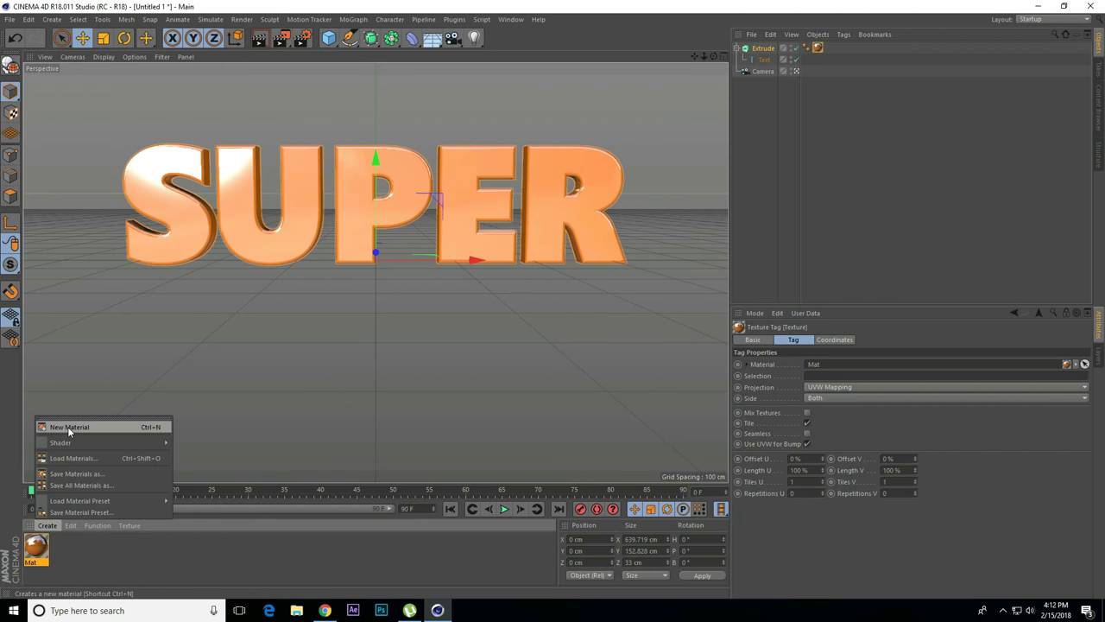
{"action": "left_click", "coordinate": [67, 427]}
Set Mat.1's colour to black (0% value).
{"action": "double_click", "coordinate": [34, 549]}
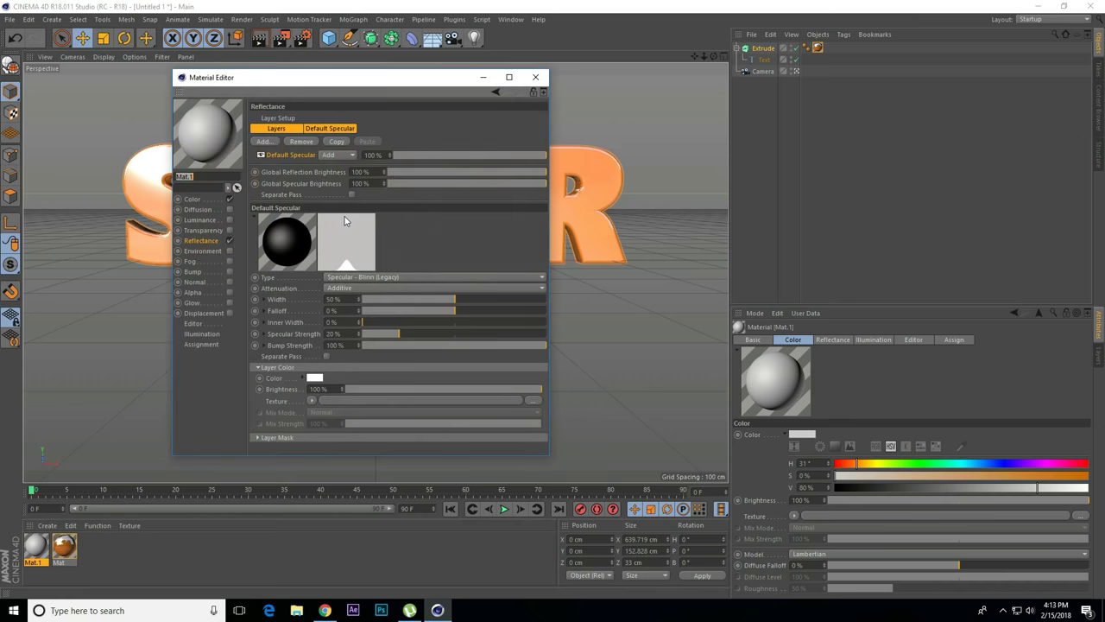
{"action": "left_click", "coordinate": [193, 201]}
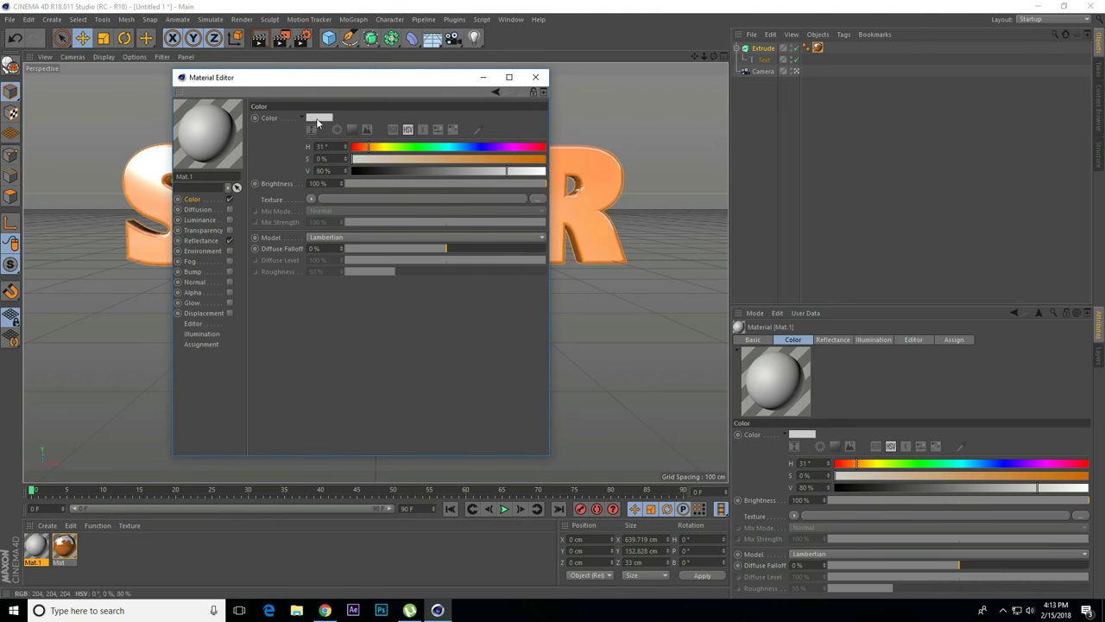
{"action": "left_click", "coordinate": [319, 115]}
{"action": "left_click_drag", "start_coordinate": [374, 140], "coordinate": [269, 142]}
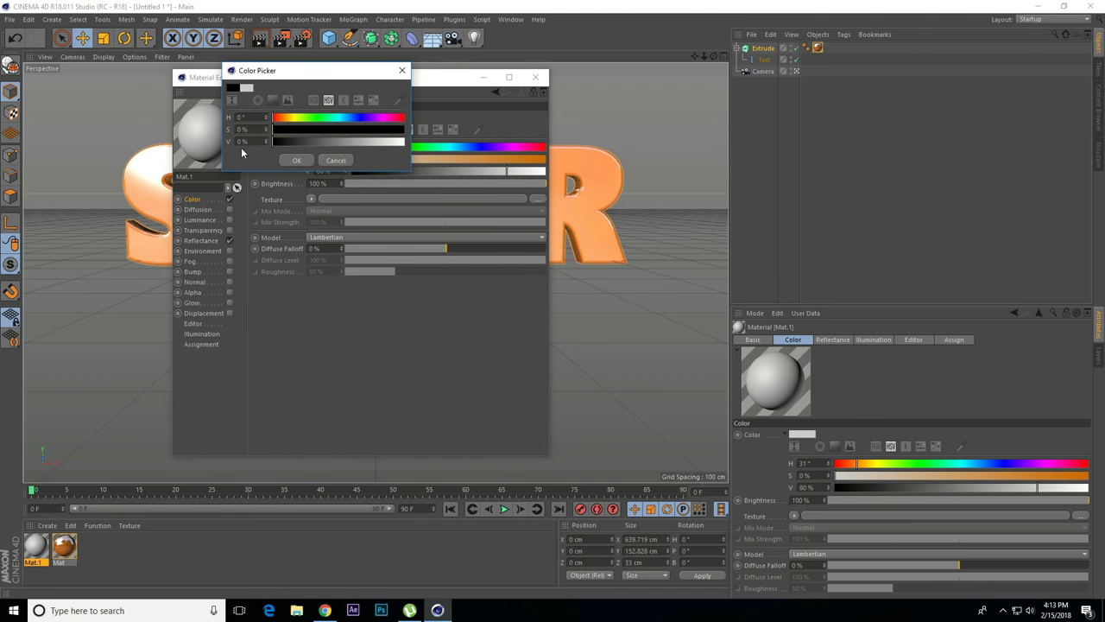
{"action": "left_click", "coordinate": [297, 159]}
Add a Beckmann reflection layer to Mat.1 with its layer colour at 29% brightness.
{"action": "left_click", "coordinate": [200, 241]}
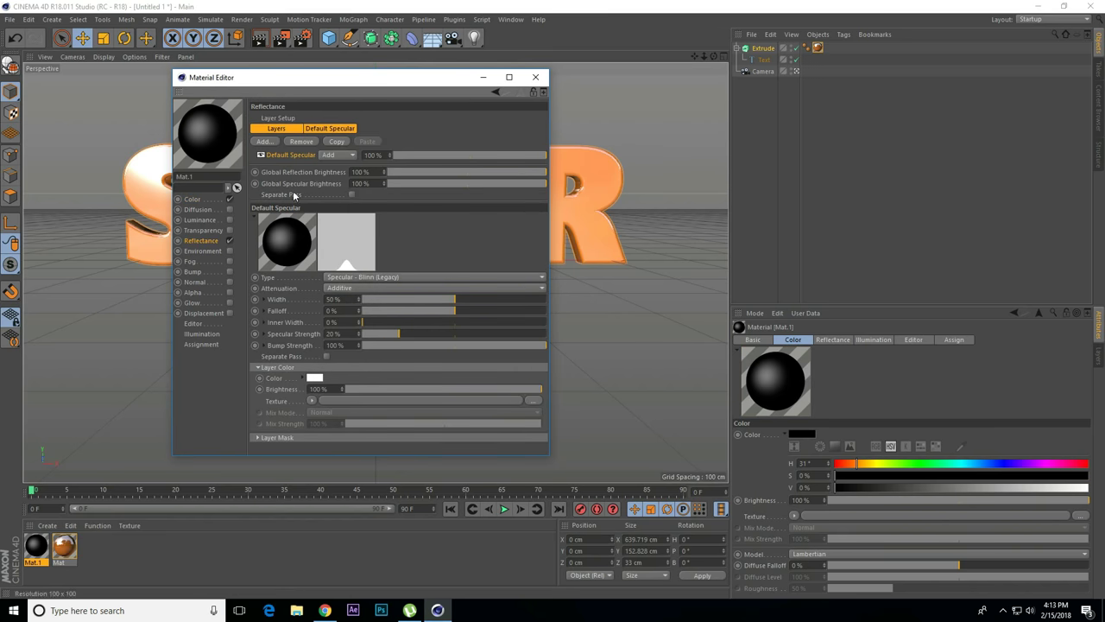
{"action": "left_click", "coordinate": [267, 142]}
{"action": "left_click", "coordinate": [292, 144]}
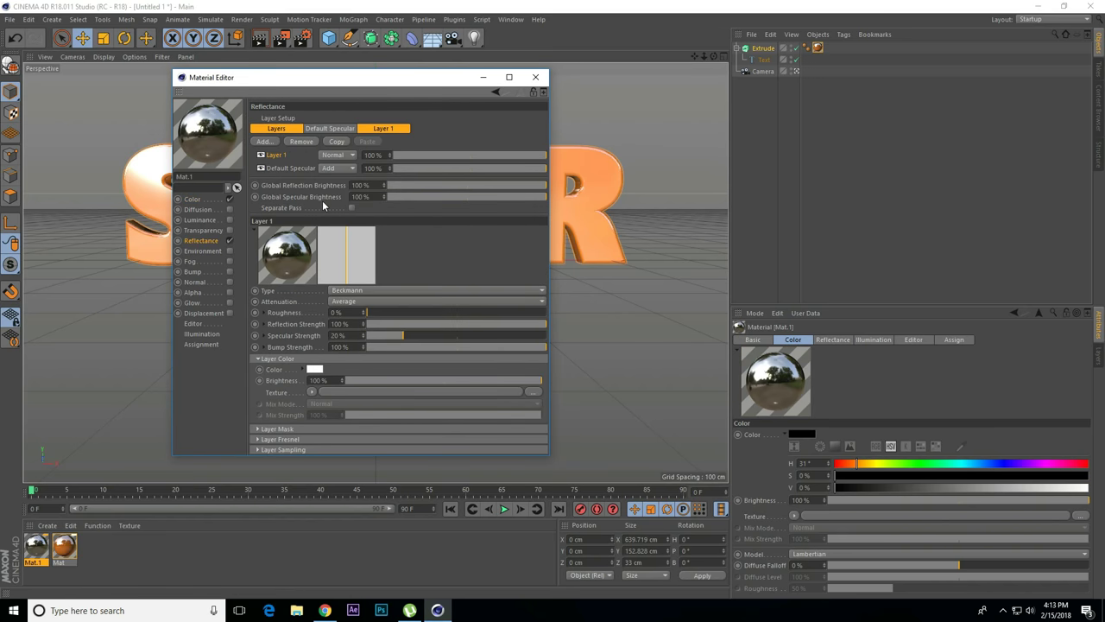
{"action": "left_click", "coordinate": [313, 372]}
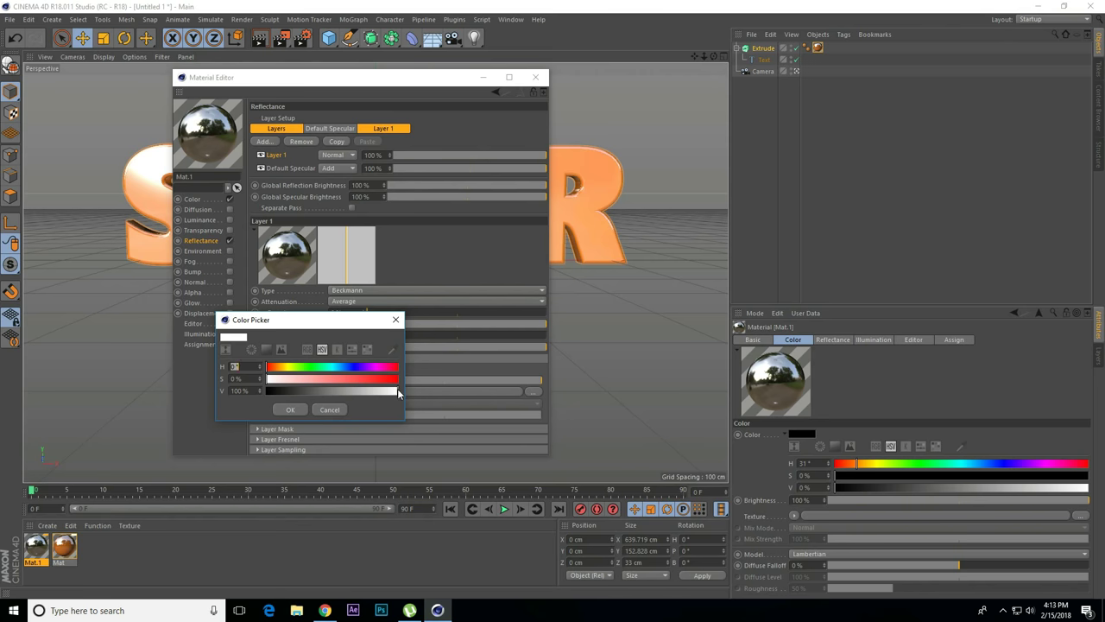
{"action": "left_click_drag", "start_coordinate": [398, 392], "coordinate": [304, 395]}
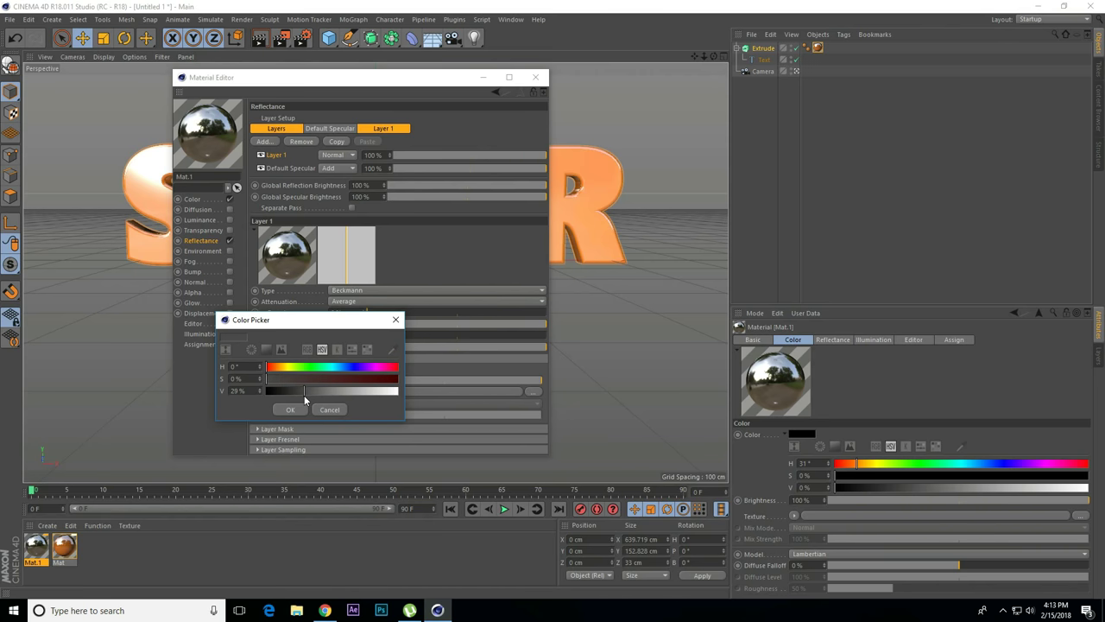
{"action": "left_click", "coordinate": [291, 410]}
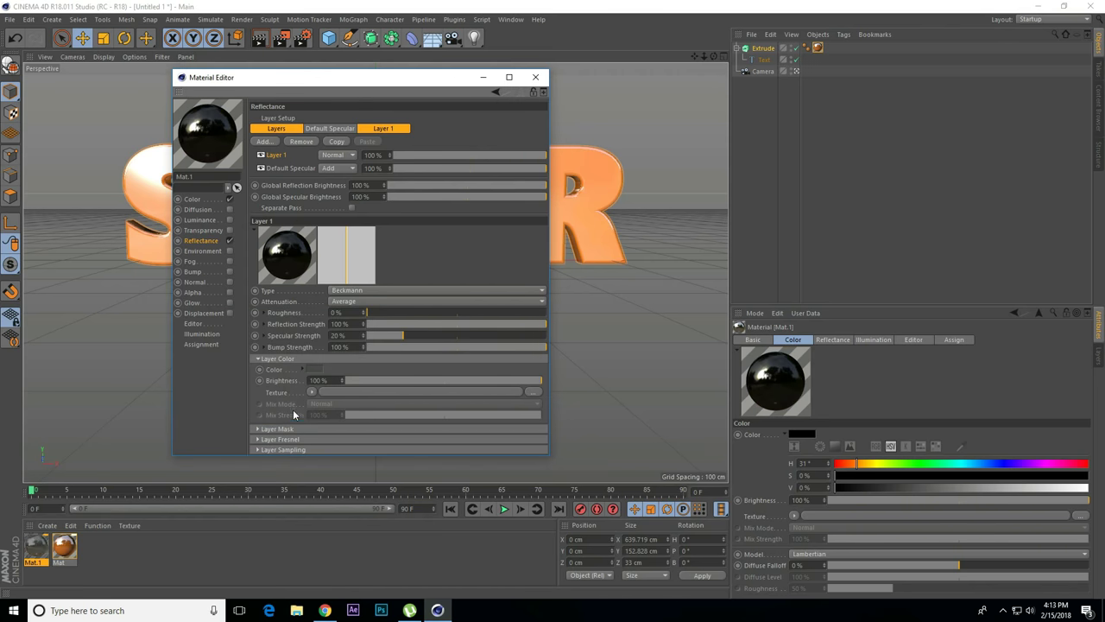
{"action": "left_click", "coordinate": [535, 77]}
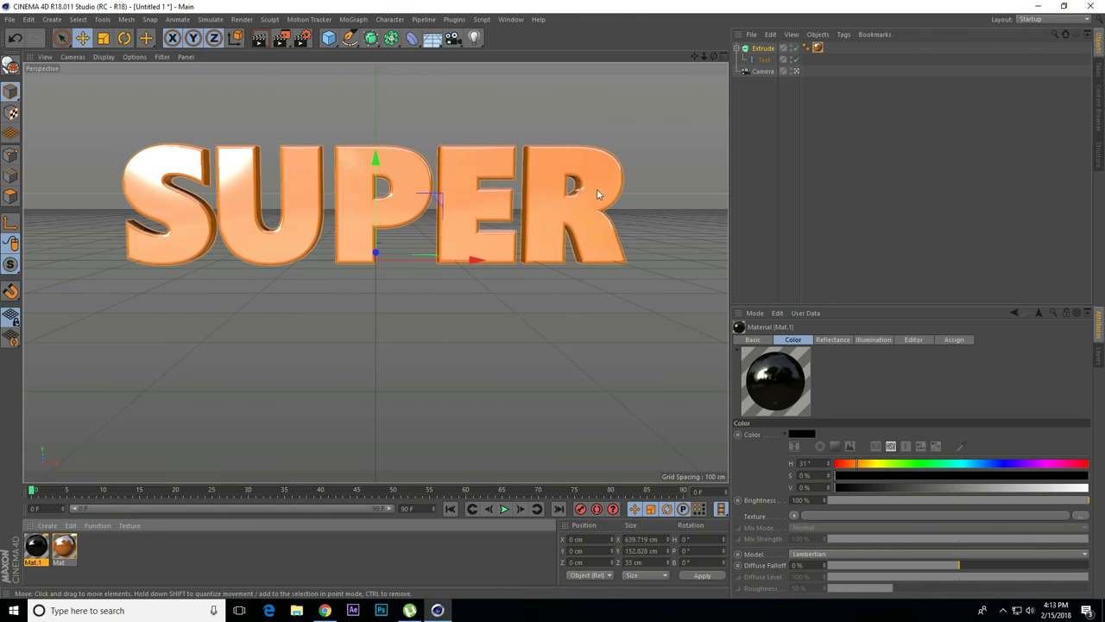
Apply Mat.1 to the Extrude and limit its texture tag selection to C1.
{"action": "mouse_move", "coordinate": [38, 547]}
{"action": "left_mouse_down"}
{"action": "mouse_move", "coordinate": [822, 46]}
{"action": "mouse_move", "coordinate": [773, 50]}
{"action": "left_mouse_up"}
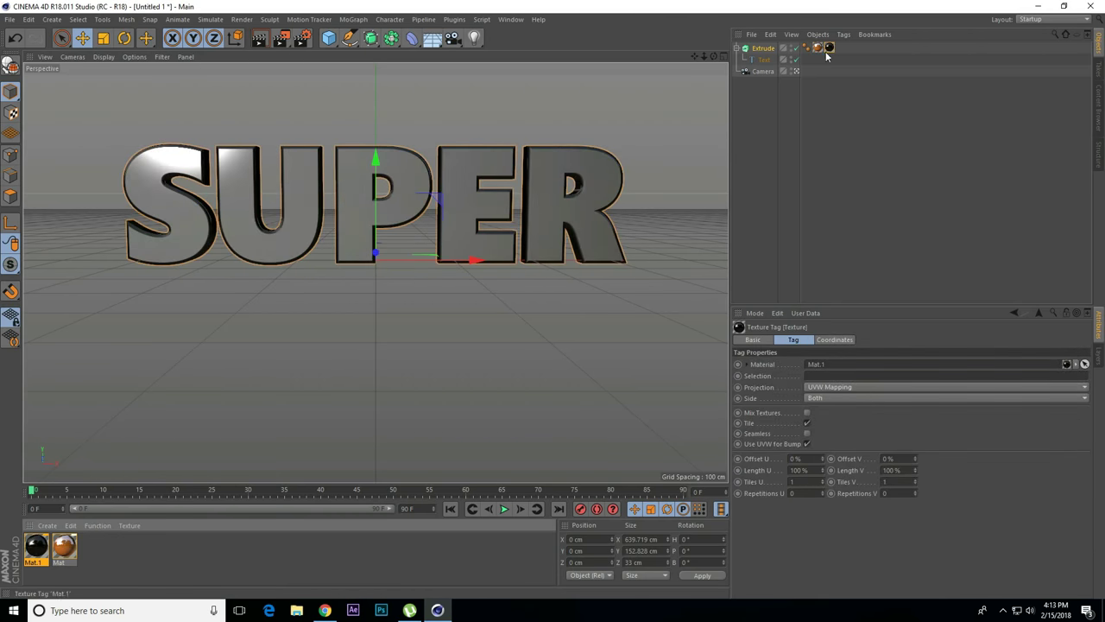
{"action": "left_click", "coordinate": [815, 377]}
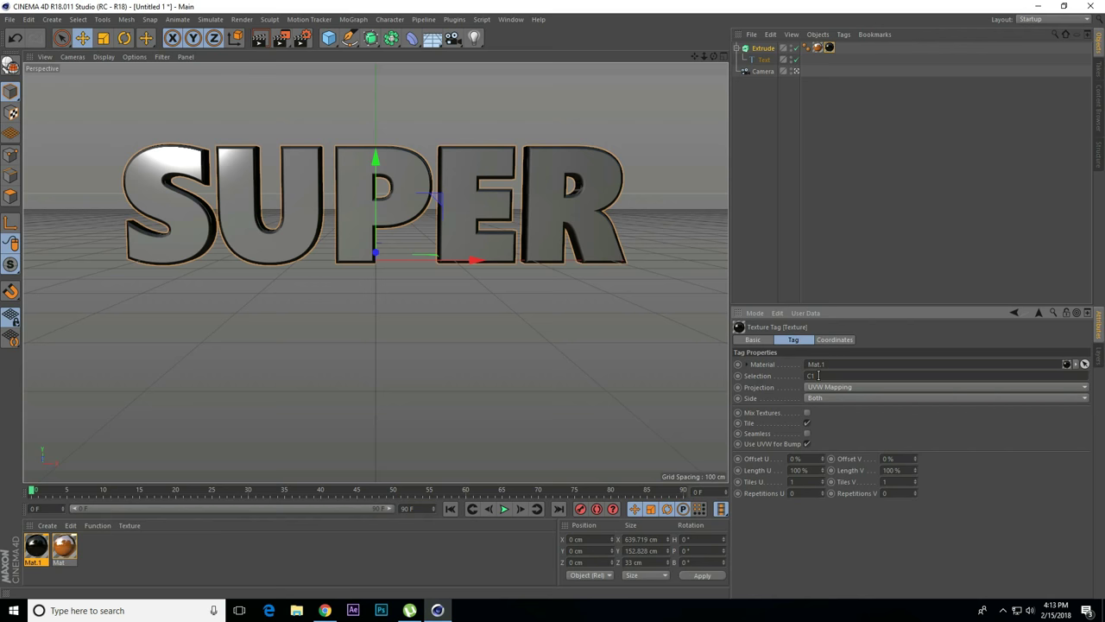
{"action": "key", "text": "Return"}
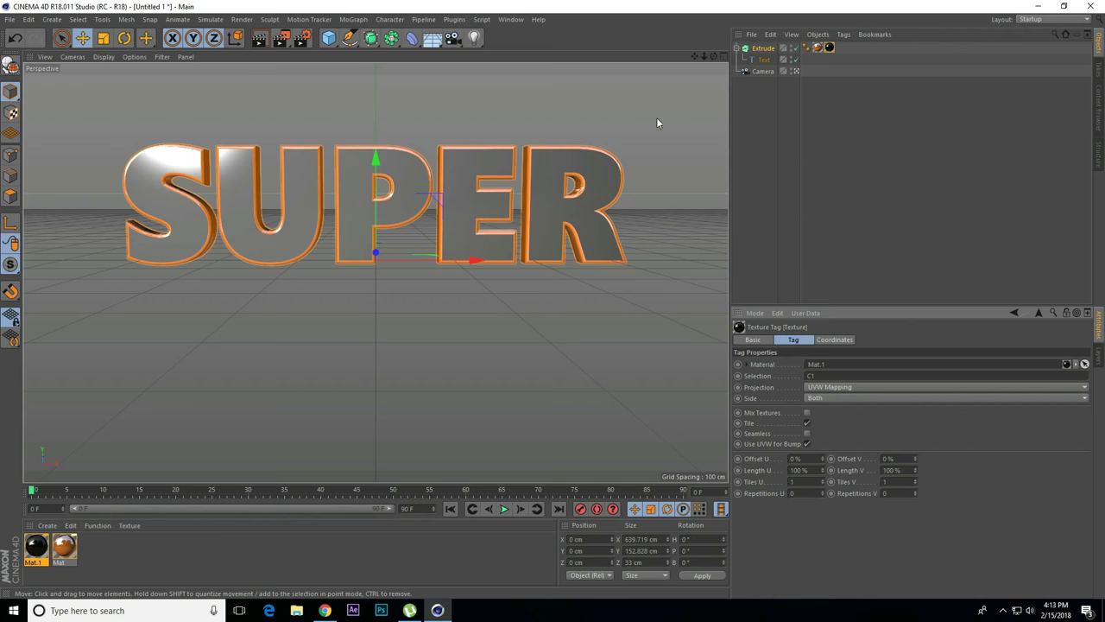
Add a Connect object and nest the SUPER Extrude inside it.
{"action": "left_click", "coordinate": [736, 49]}
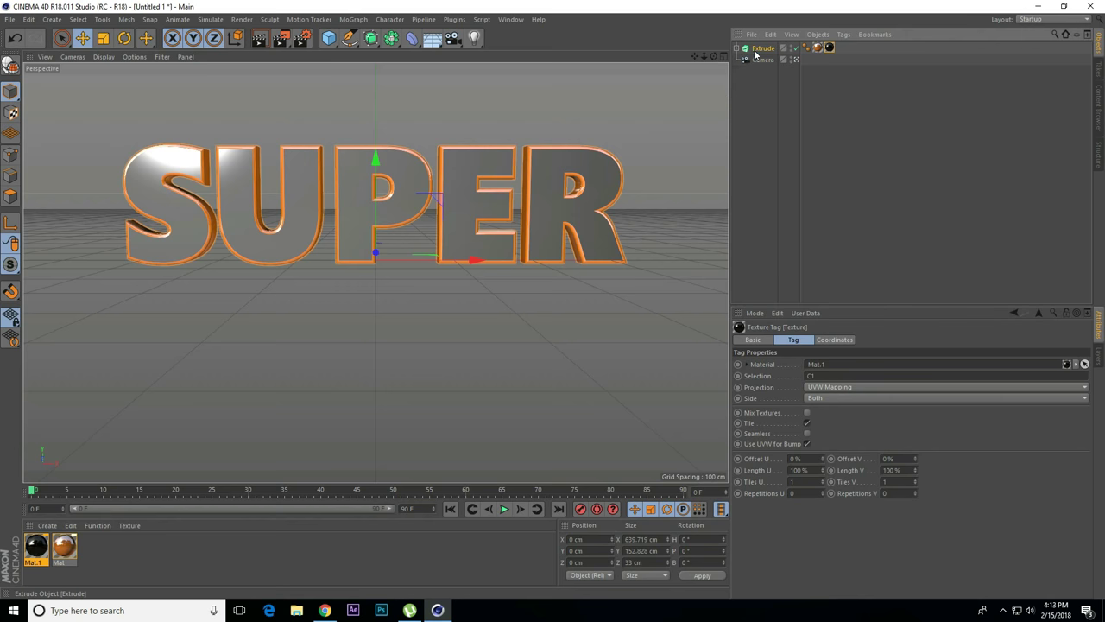
{"action": "left_click", "coordinate": [756, 52]}
{"action": "left_click", "coordinate": [396, 45]}
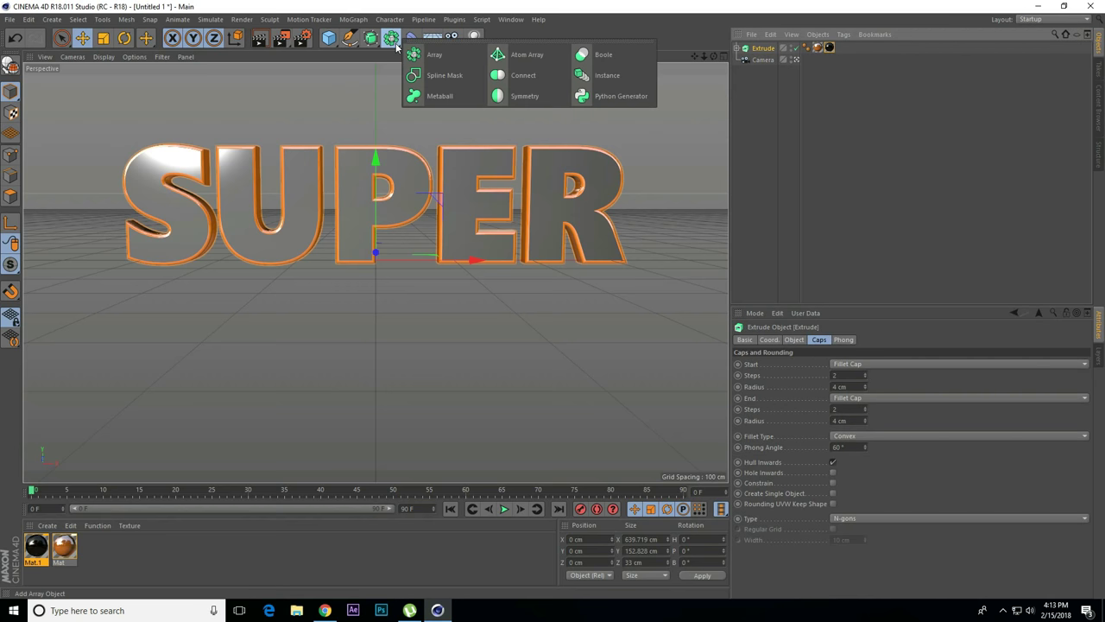
{"action": "left_click", "coordinate": [521, 76]}
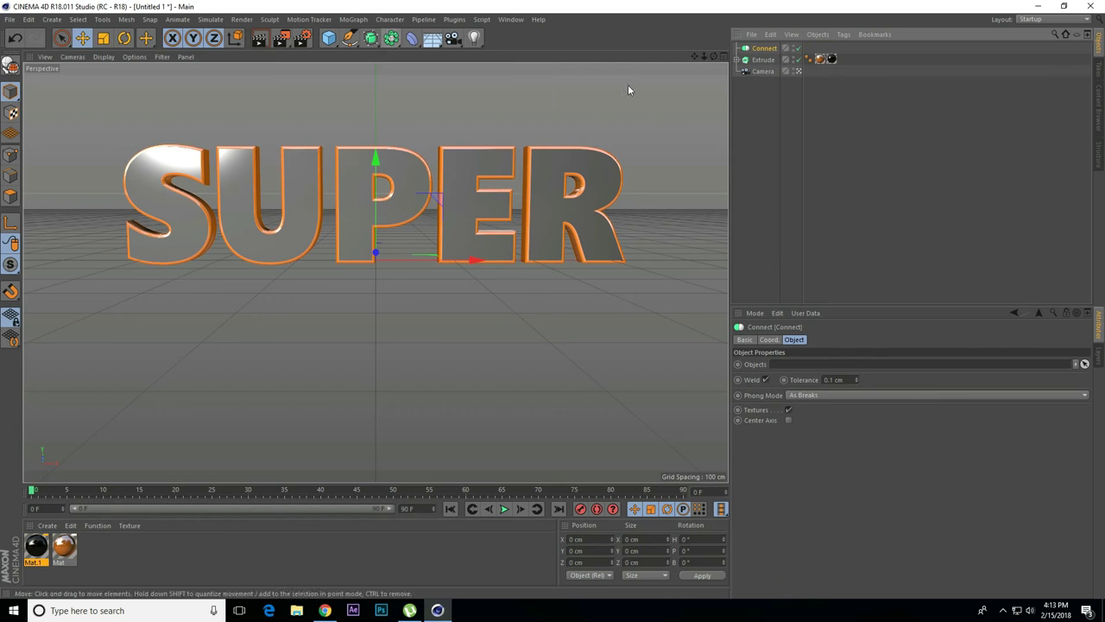
{"action": "left_click_drag", "start_coordinate": [767, 59], "coordinate": [764, 49]}
{"action": "left_click", "coordinate": [764, 48]}
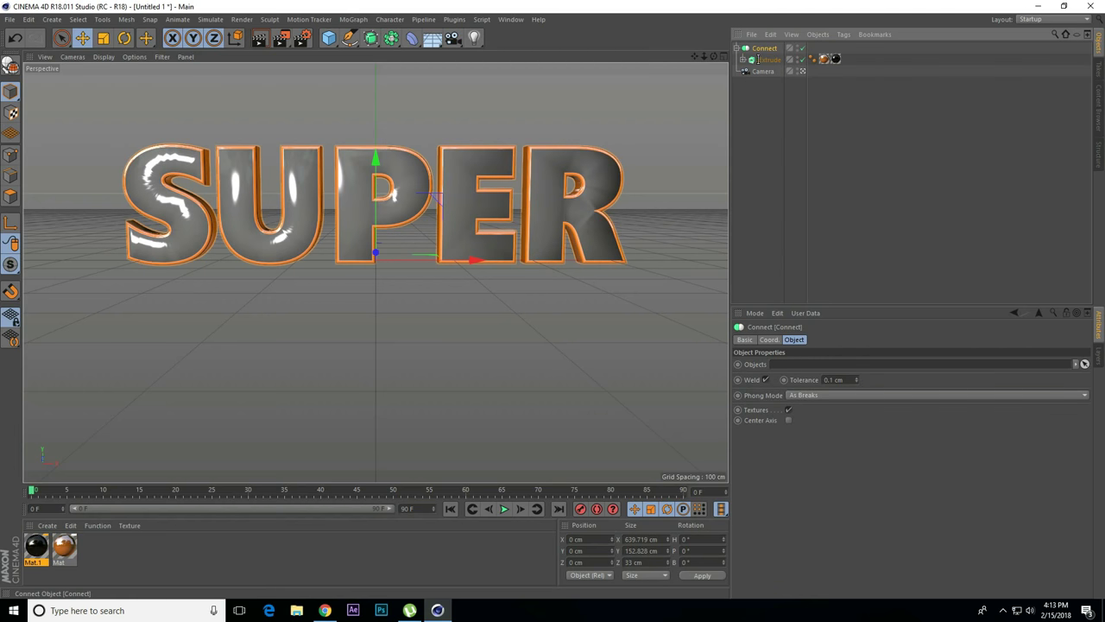
{"action": "left_click", "coordinate": [737, 48]}
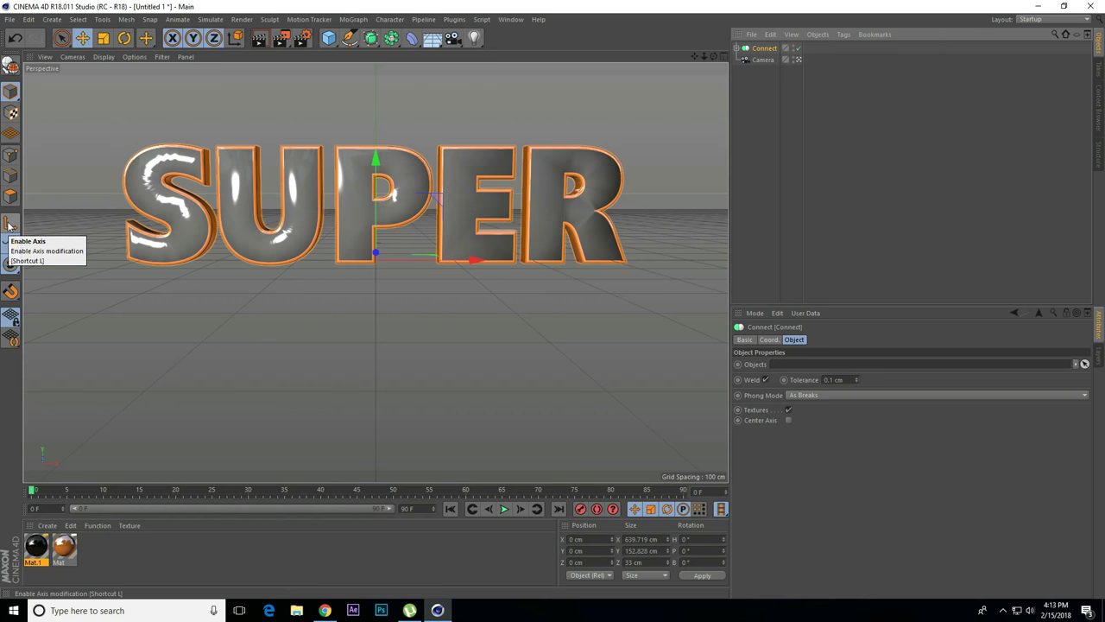
Add a Floor, raise the Connect object slightly, and move its axis downward.
{"action": "left_click_drag", "start_coordinate": [433, 41], "coordinate": [456, 58]}
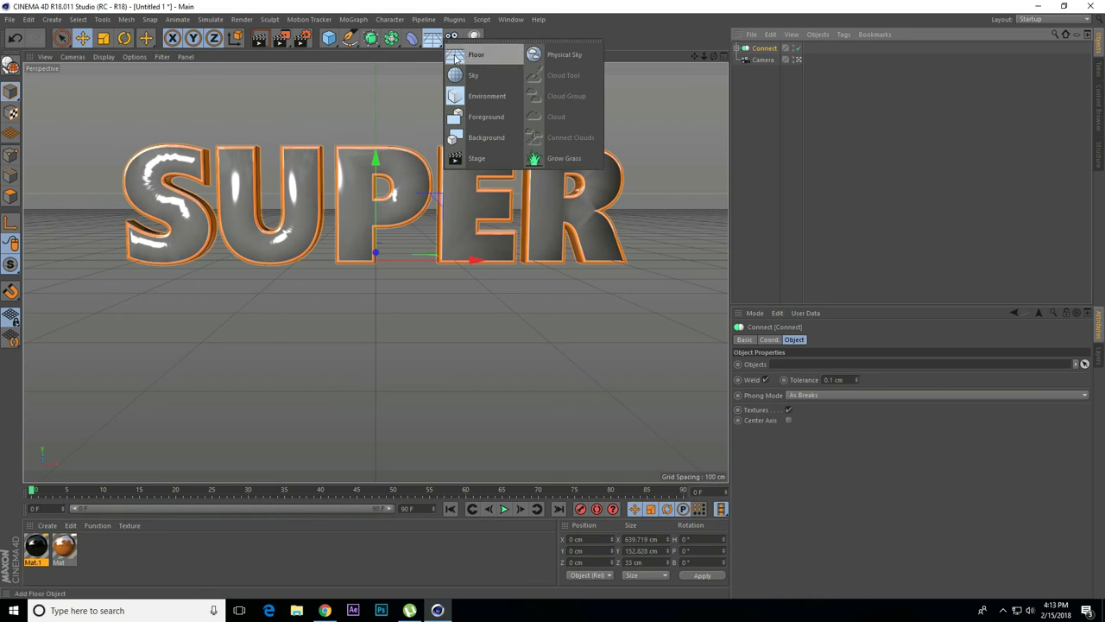
{"action": "left_click", "coordinate": [456, 58]}
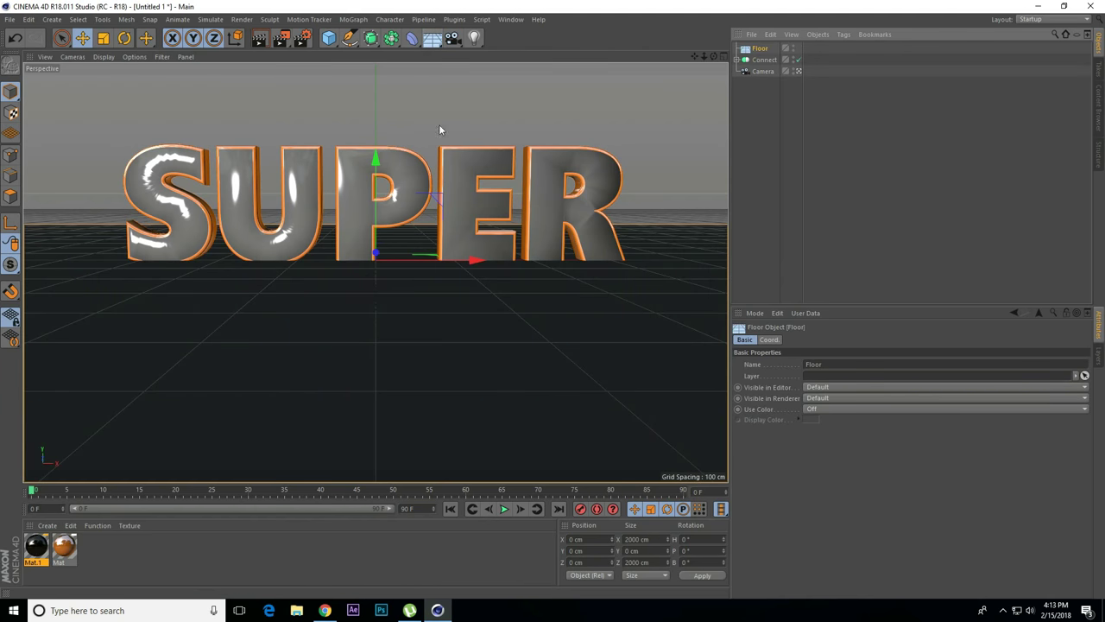
{"action": "left_click", "coordinate": [763, 60]}
{"action": "left_click_drag", "start_coordinate": [378, 167], "coordinate": [375, 159]}
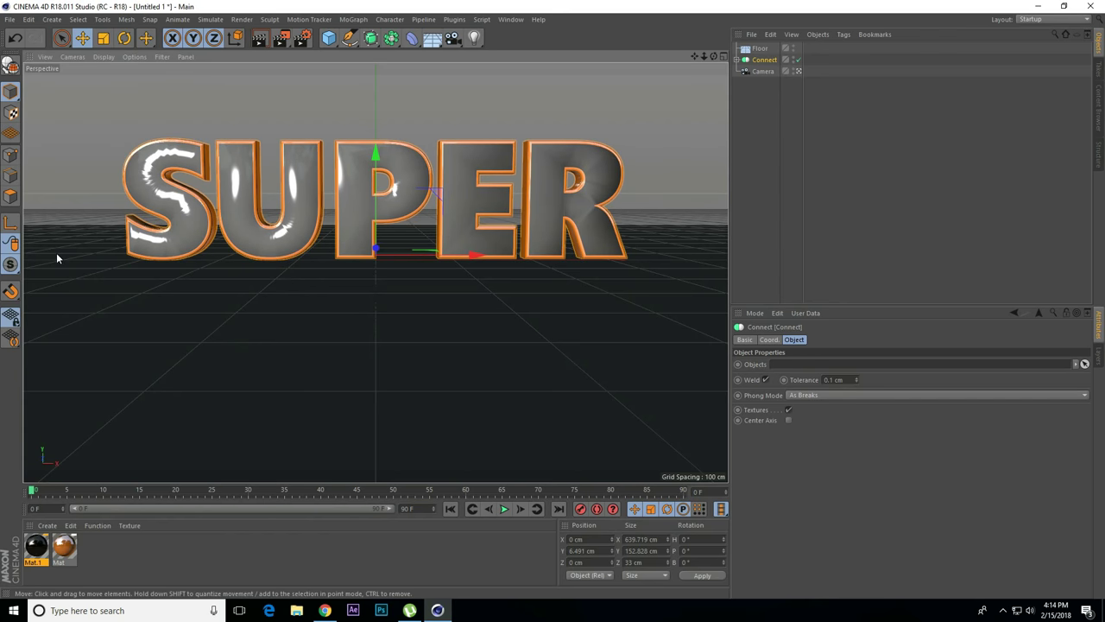
{"action": "left_click", "coordinate": [21, 224]}
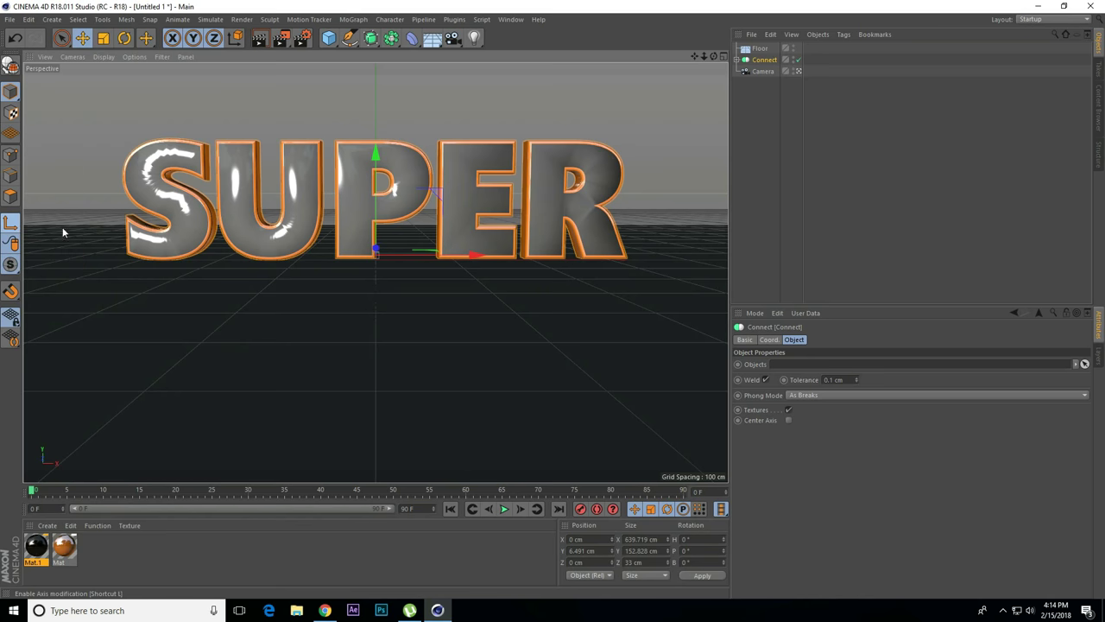
{"action": "left_click_drag", "start_coordinate": [380, 164], "coordinate": [377, 165]}
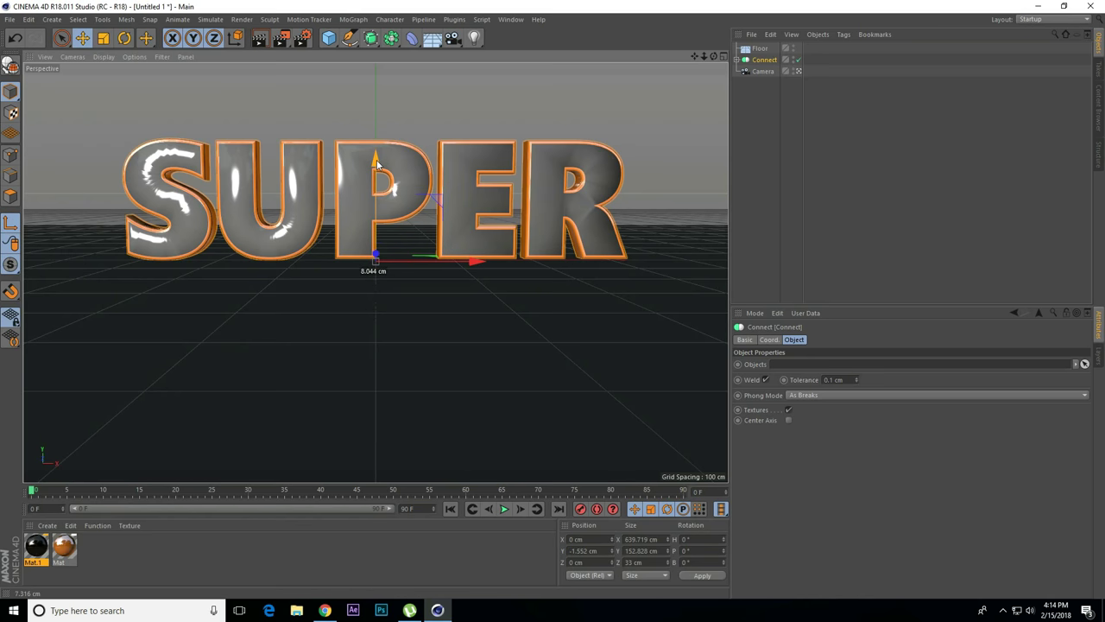
In the Left view, move the Connect axis down to the text's bottom edge.
{"action": "left_click", "coordinate": [73, 56]}
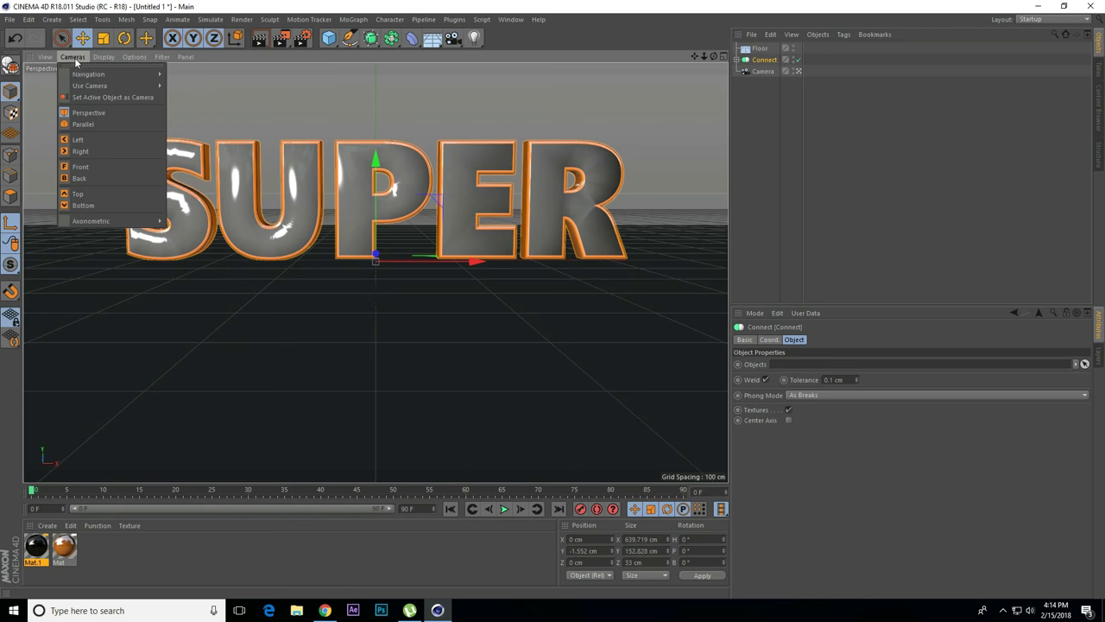
{"action": "left_click", "coordinate": [80, 141]}
{"action": "scroll", "coordinate": [372, 291], "scroll_direction": "up", "scroll_amount": 3}
{"action": "scroll", "coordinate": [313, 306], "scroll_direction": "up", "scroll_amount": 3}
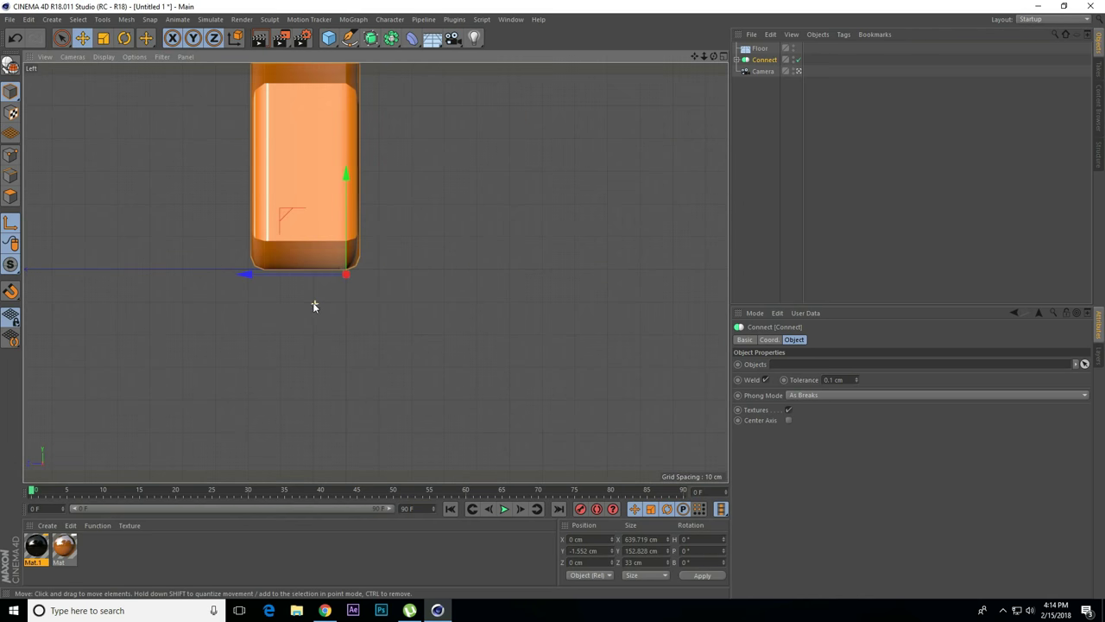
{"action": "scroll", "coordinate": [313, 306], "scroll_direction": "up", "scroll_amount": 3}
{"action": "left_click_drag", "start_coordinate": [380, 145], "coordinate": [382, 134]}
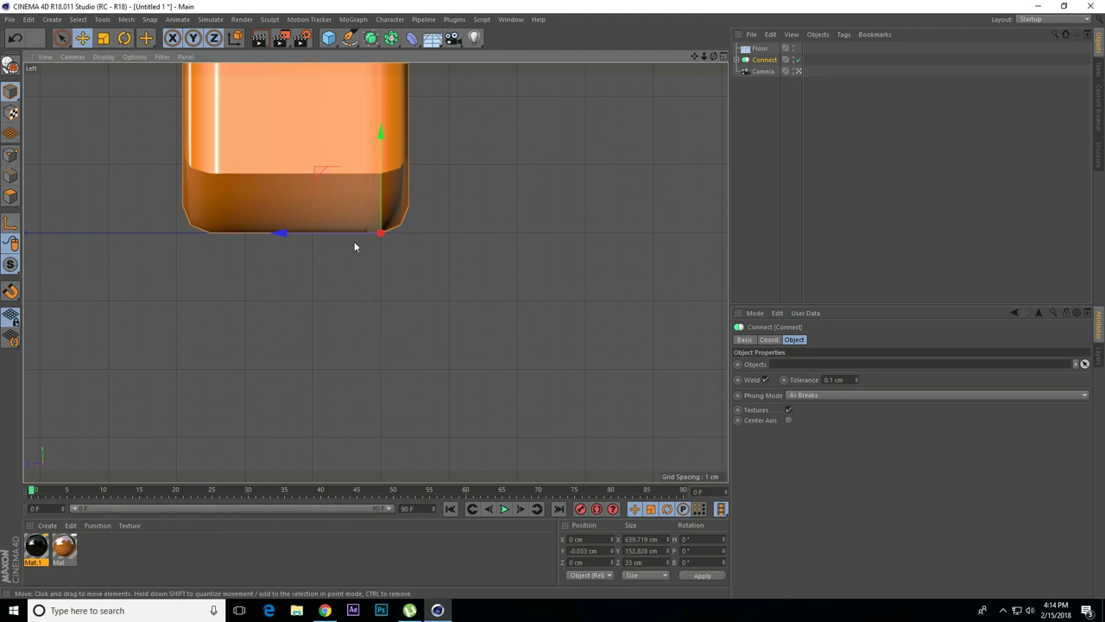
Set the Connect object's pitch rotation to 90°, then back to 0°.
{"action": "left_click", "coordinate": [765, 60]}
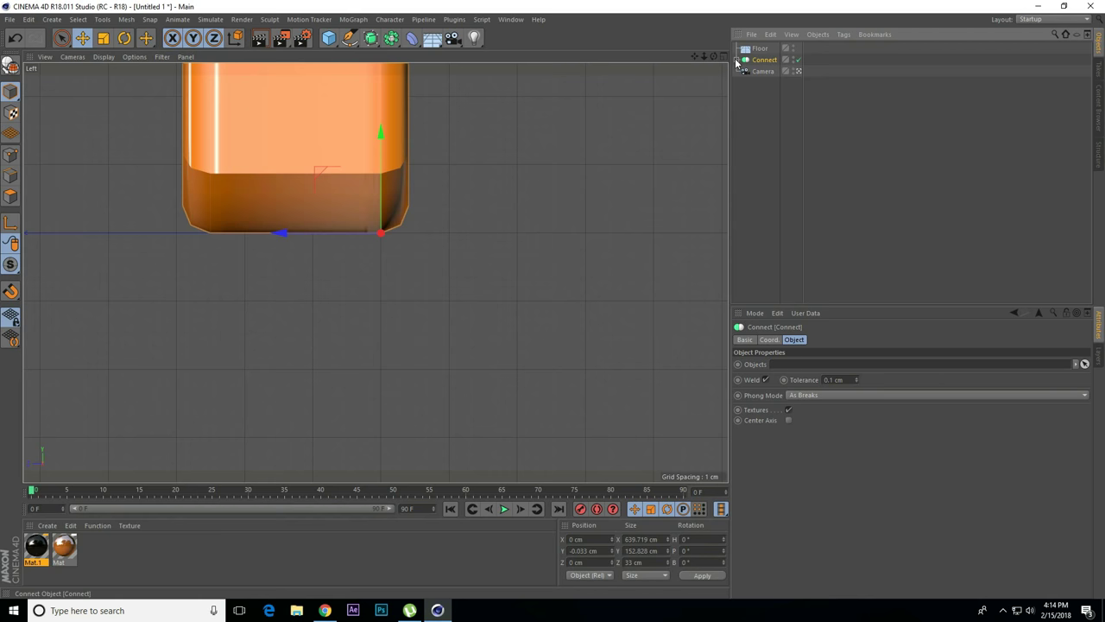
{"action": "left_click", "coordinate": [769, 339]}
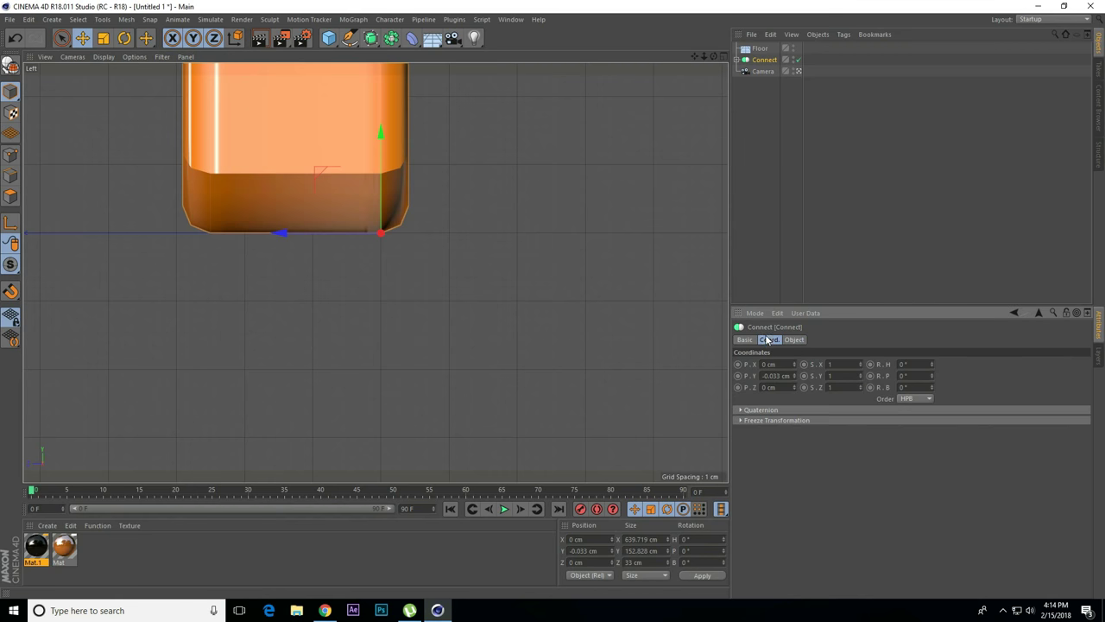
{"action": "left_click", "coordinate": [909, 376]}
{"action": "type", "text": "90"}
{"action": "key", "text": "Return"}
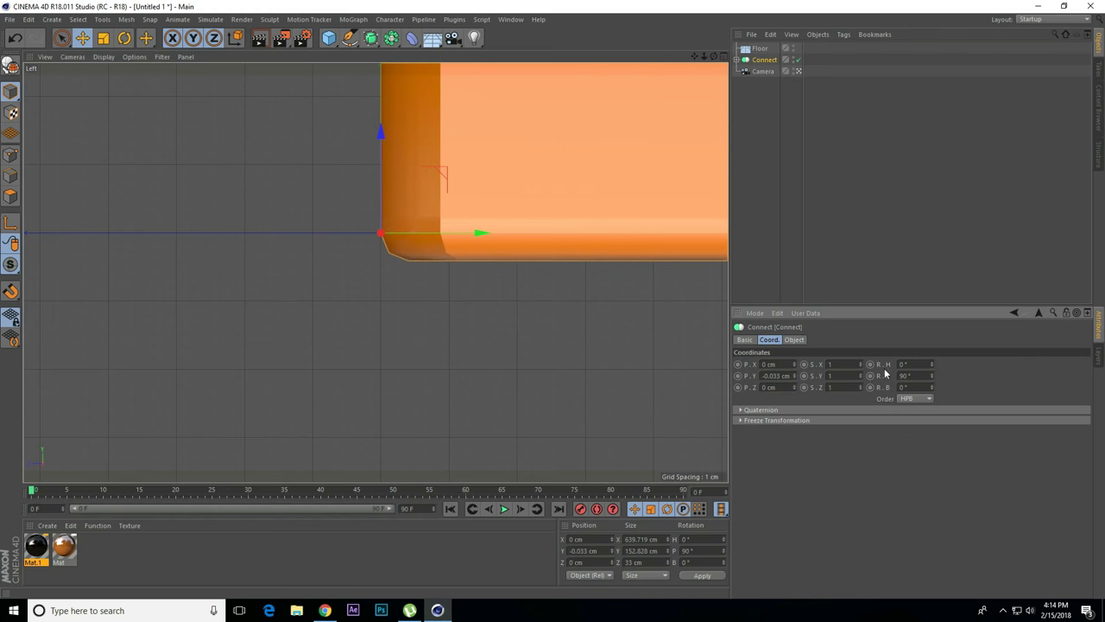
{"action": "double_click", "coordinate": [910, 375]}
{"action": "type", "text": "0"}
{"action": "key", "text": "Return"}
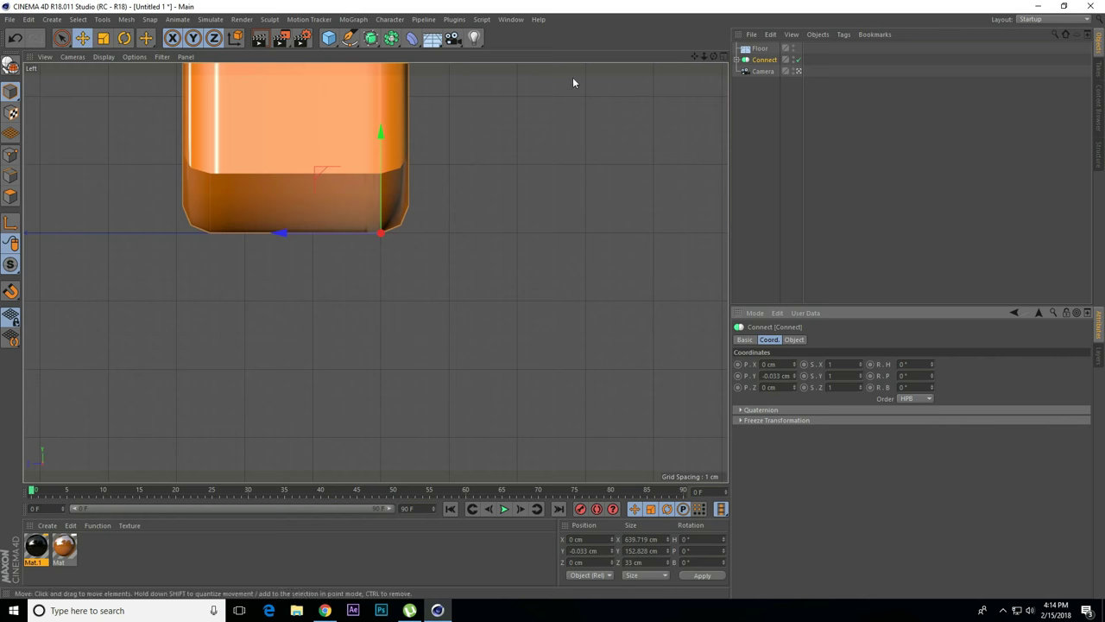
{"action": "left_click", "coordinate": [72, 57]}
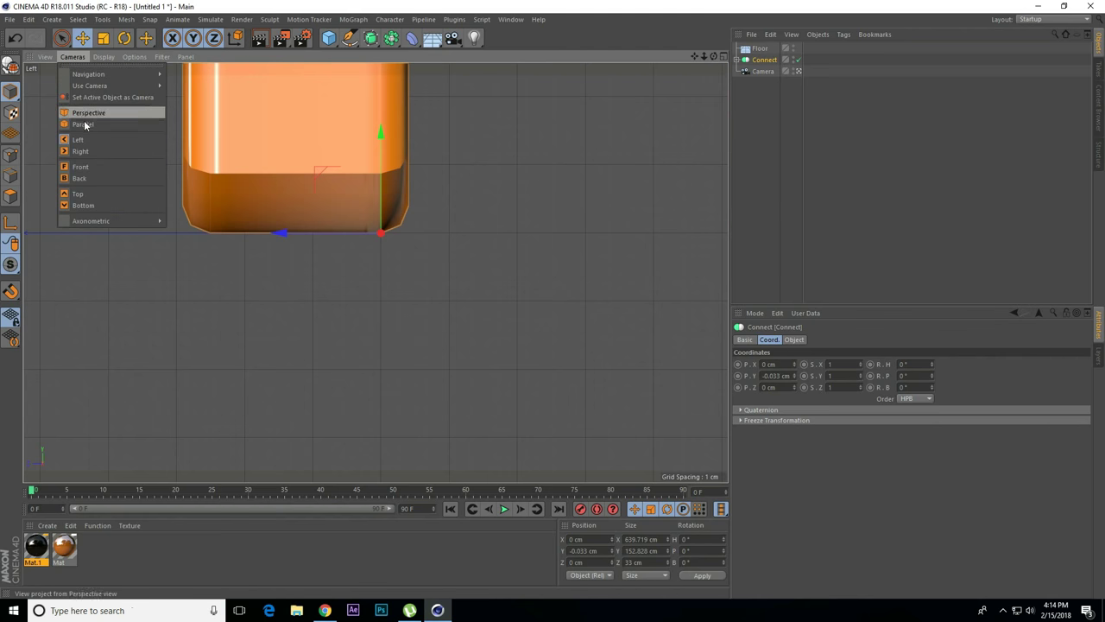
{"action": "mouse_move", "coordinate": [90, 86]}
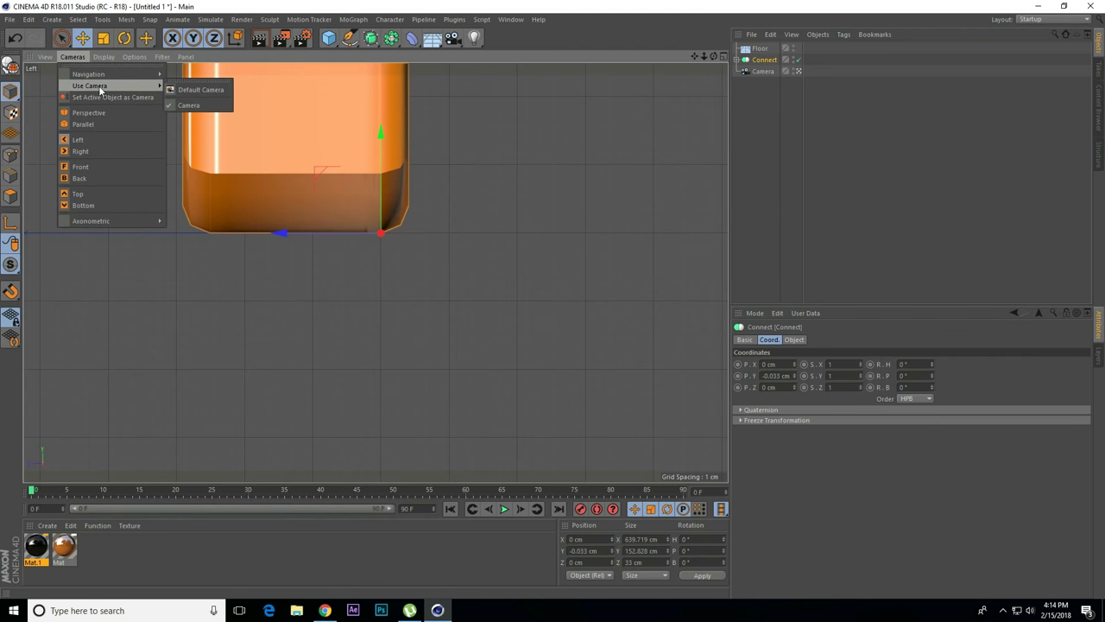
Look through the scene camera, key SUPER's pitch at frame 0, and preview the first frames.
{"action": "left_click", "coordinate": [197, 89]}
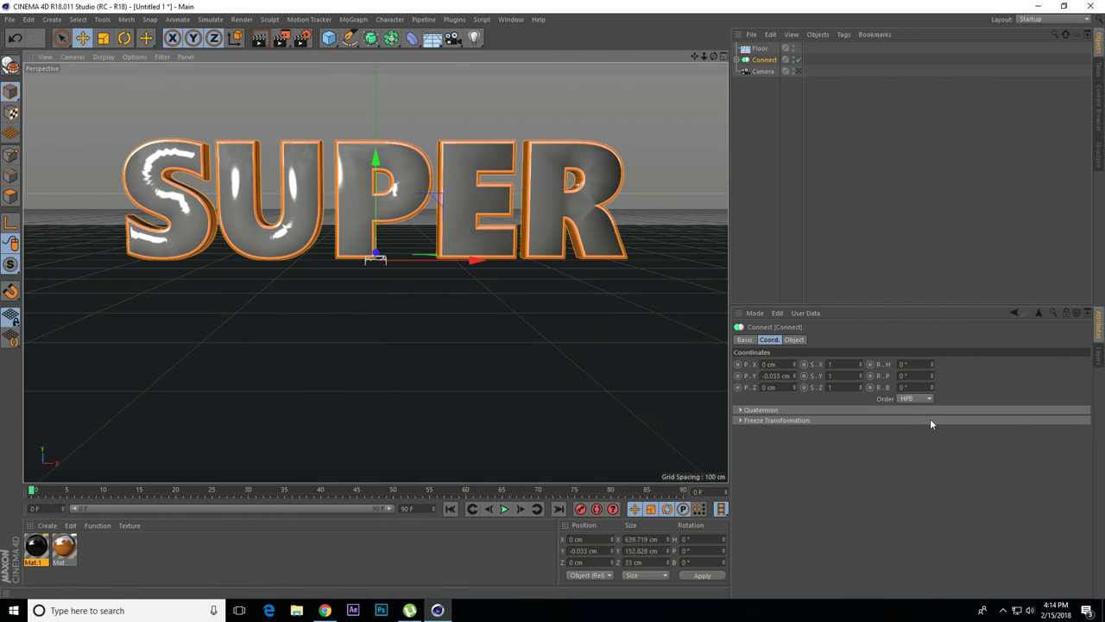
{"action": "left_click", "coordinate": [870, 377]}
{"action": "type", "text": "-90"}
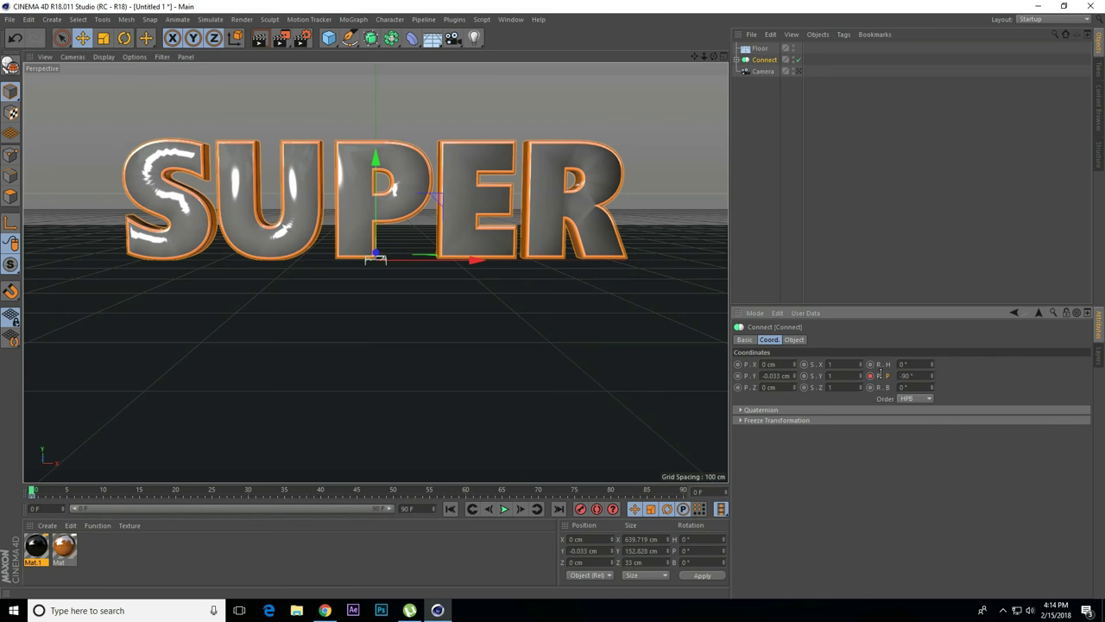
{"action": "key", "text": "Return"}
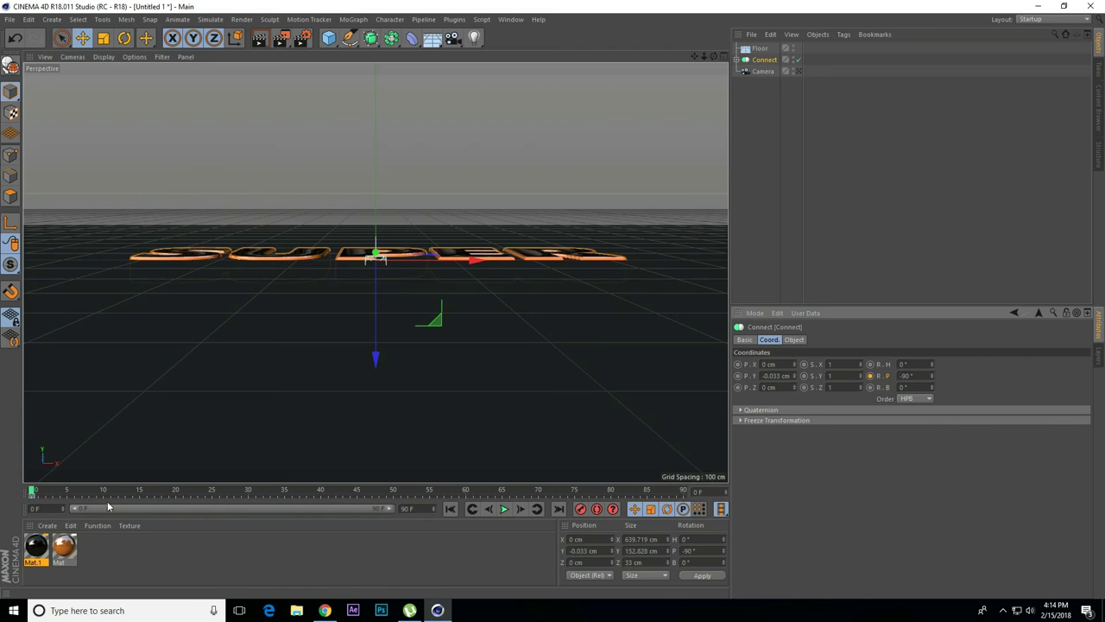
{"action": "left_click", "coordinate": [38, 491]}
{"action": "left_click_drag", "start_coordinate": [49, 492], "coordinate": [102, 496]}
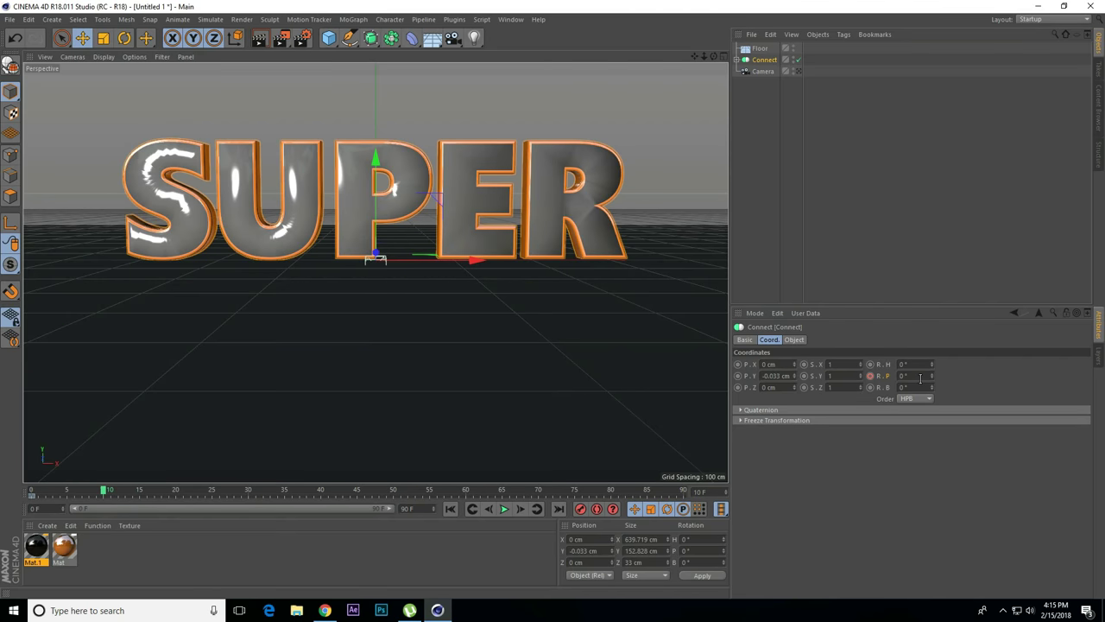
{"action": "left_click_drag", "start_coordinate": [100, 494], "coordinate": [33, 494]}
Keyframe SUPER's pitch at -90° on frame 0 so the text lies flat.
{"action": "left_click", "coordinate": [902, 375]}
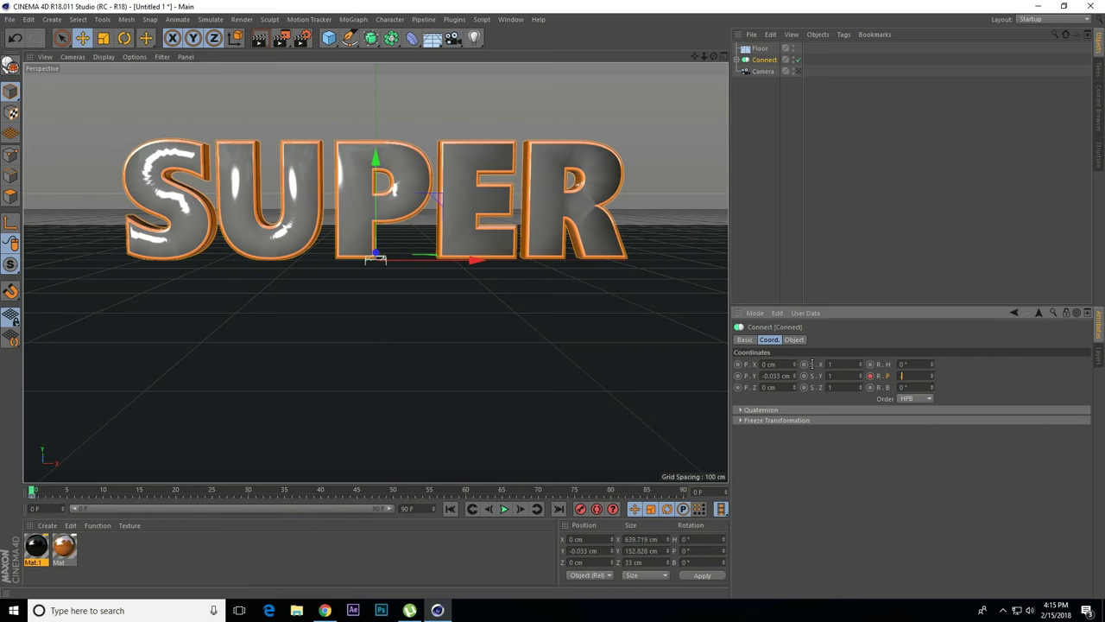
{"action": "type", "text": "-90"}
{"action": "key", "text": "Return"}
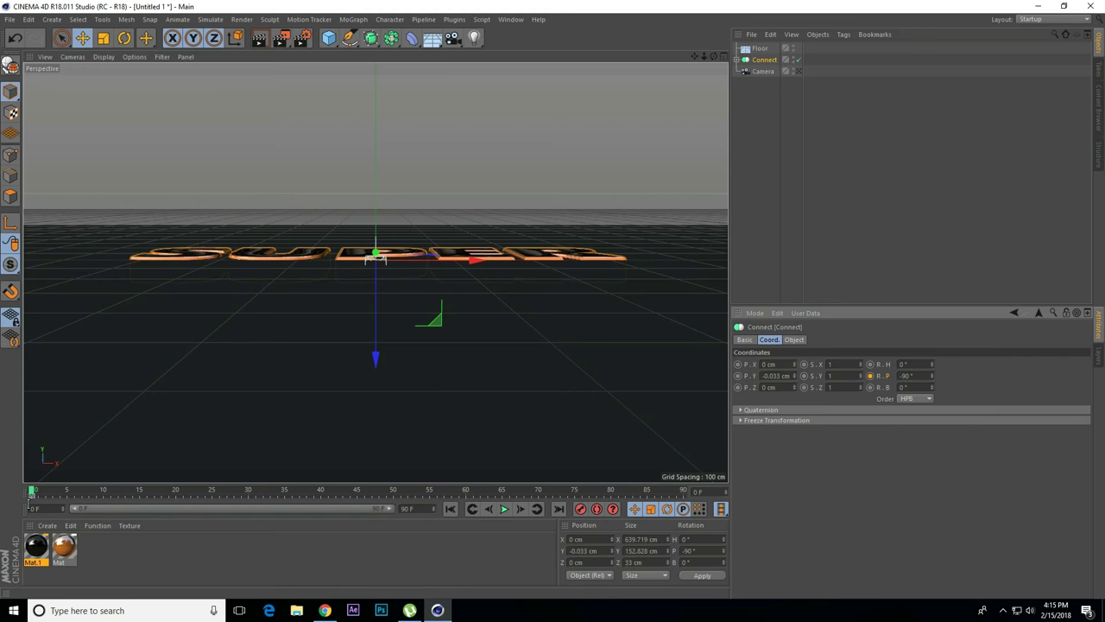
{"action": "left_click", "coordinate": [33, 494]}
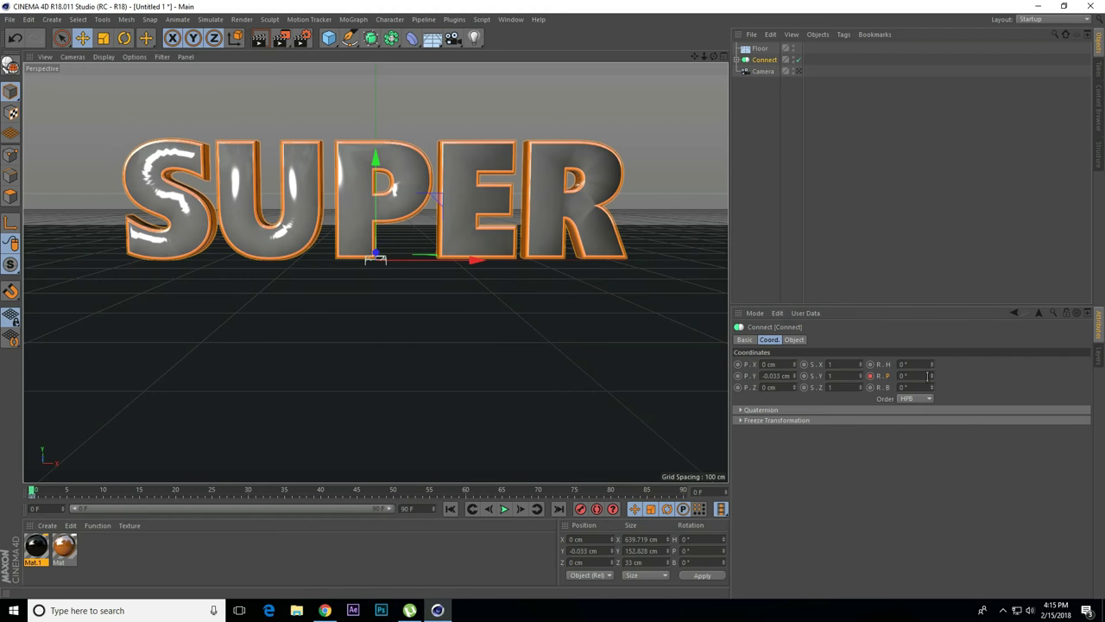
{"action": "left_click", "coordinate": [870, 377]}
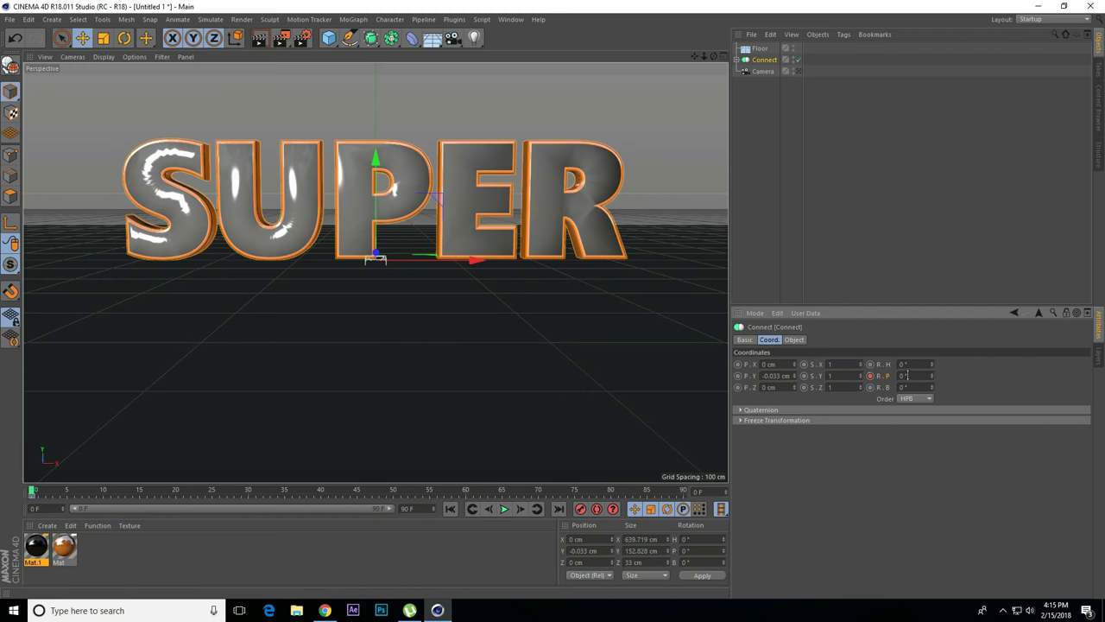
{"action": "type", "text": "90"}
{"action": "key", "text": "Return"}
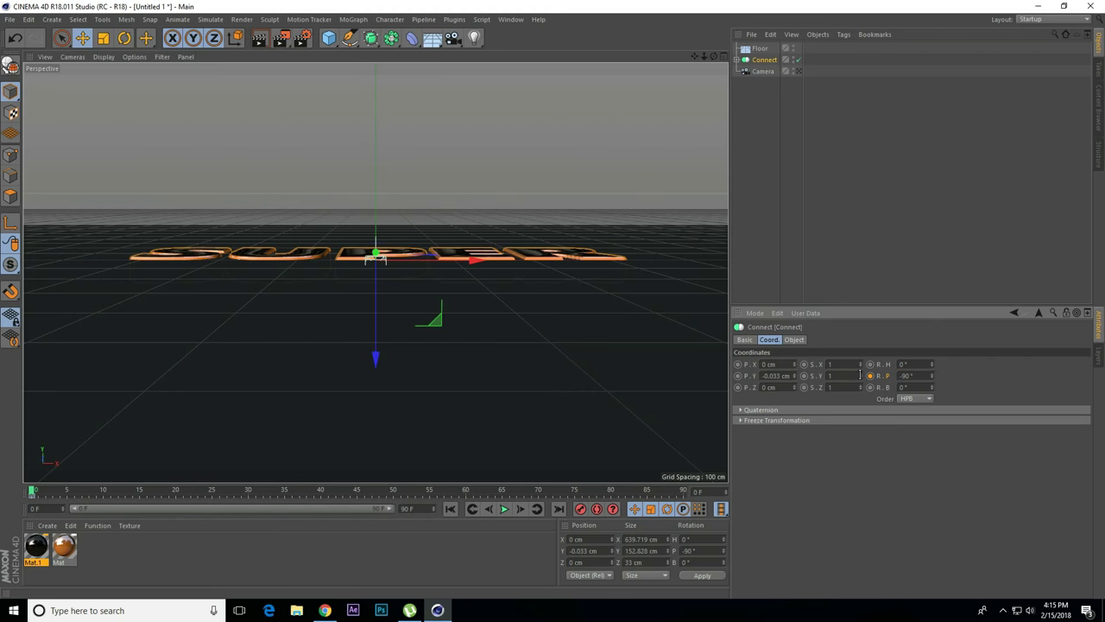
{"action": "left_click", "coordinate": [870, 377]}
At frame 10, try different pitch values for SUPER, such as -25° and 20°.
{"action": "left_click_drag", "start_coordinate": [32, 491], "coordinate": [104, 490]}
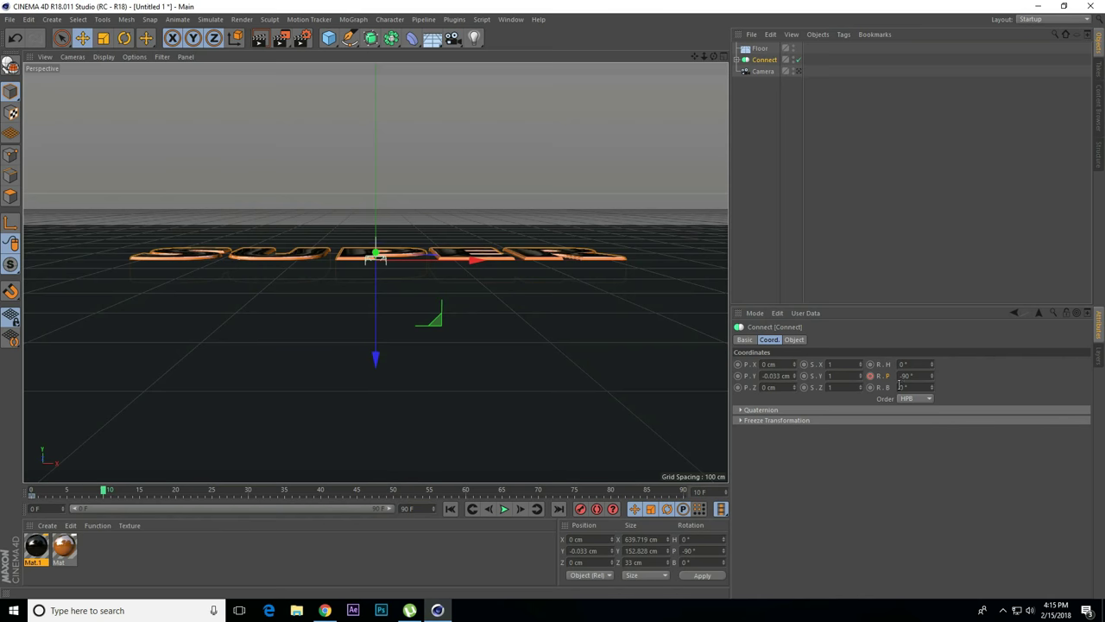
{"action": "left_click", "coordinate": [925, 377]}
{"action": "key", "text": "BackSpace"}
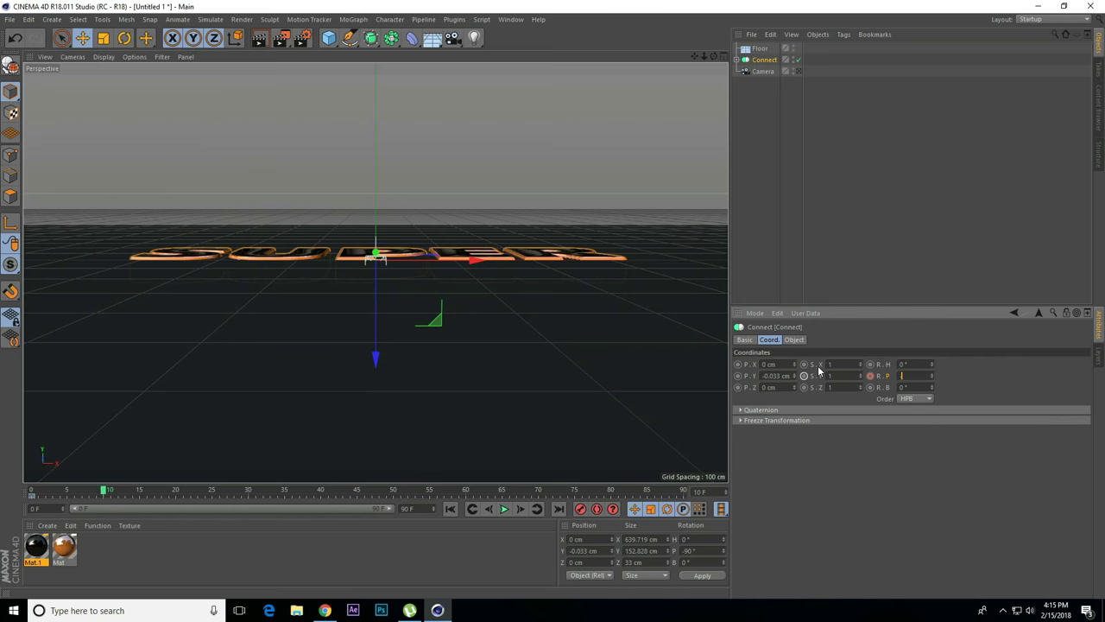
{"action": "type", "text": "-25"}
{"action": "key", "text": "Return"}
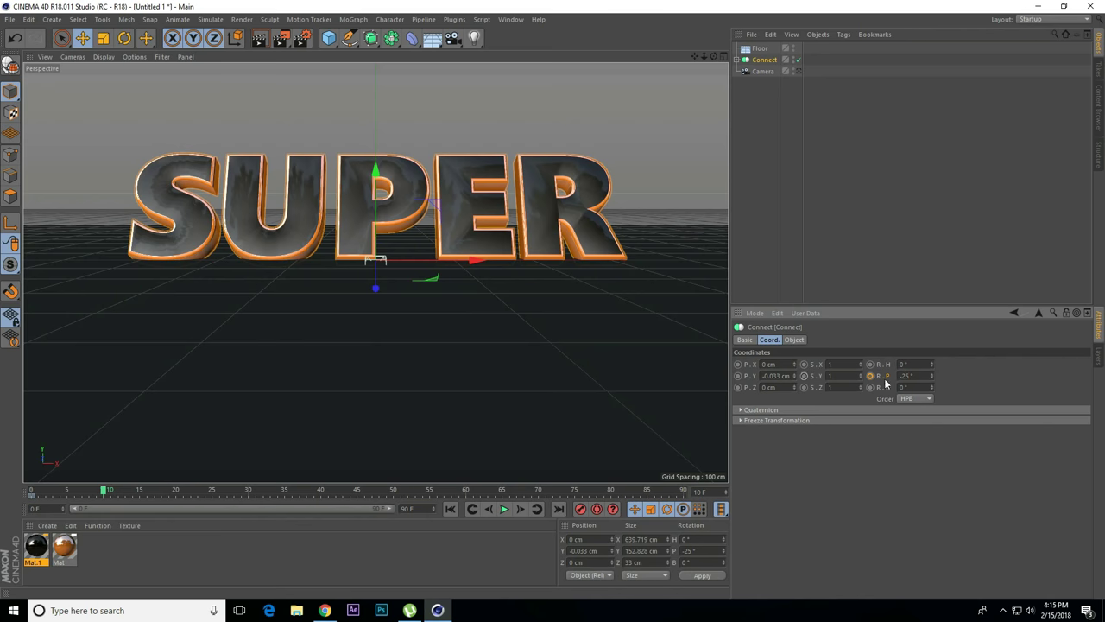
{"action": "double_click", "coordinate": [906, 376]}
{"action": "key", "text": "Return"}
Set SUPER's pitch to 0° at frame 10 and keyframe it upright.
{"action": "double_click", "coordinate": [907, 376]}
{"action": "key", "text": "BackSpace"}
{"action": "type", "text": "30"}
{"action": "key", "text": "Return"}
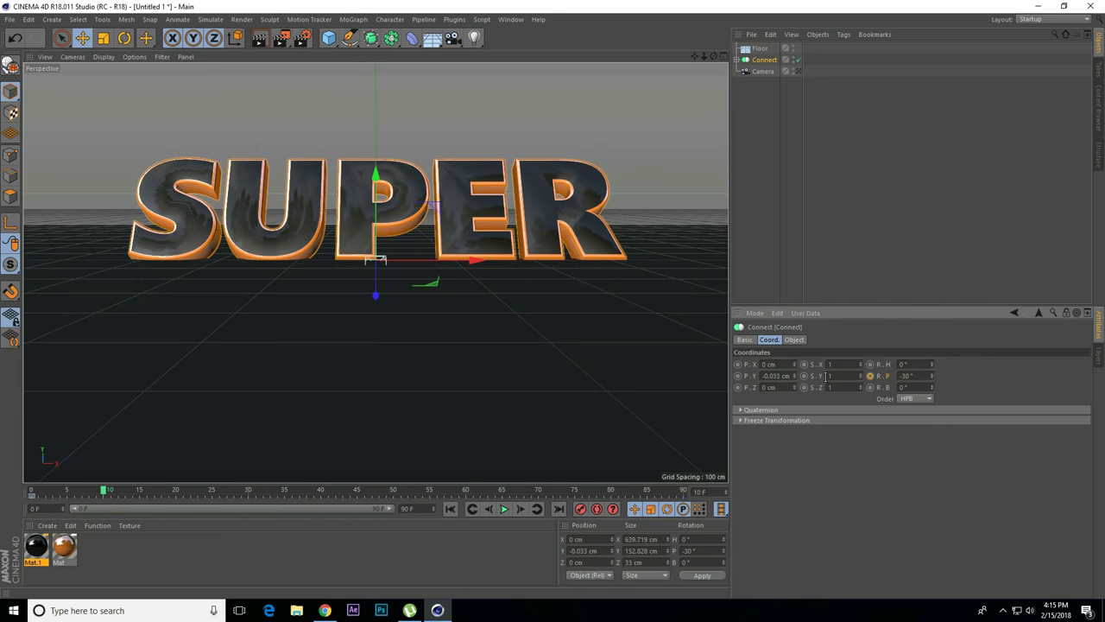
{"action": "left_click_drag", "start_coordinate": [932, 376], "coordinate": [930, 377]}
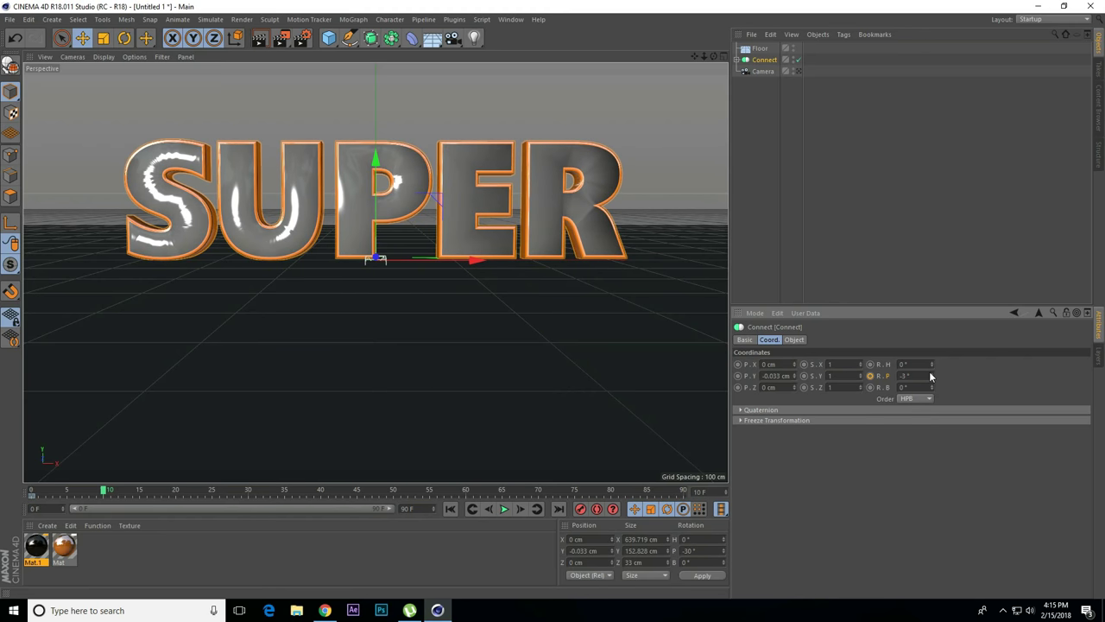
{"action": "double_click", "coordinate": [915, 377]}
{"action": "type", "text": "0"}
{"action": "key", "text": "Return"}
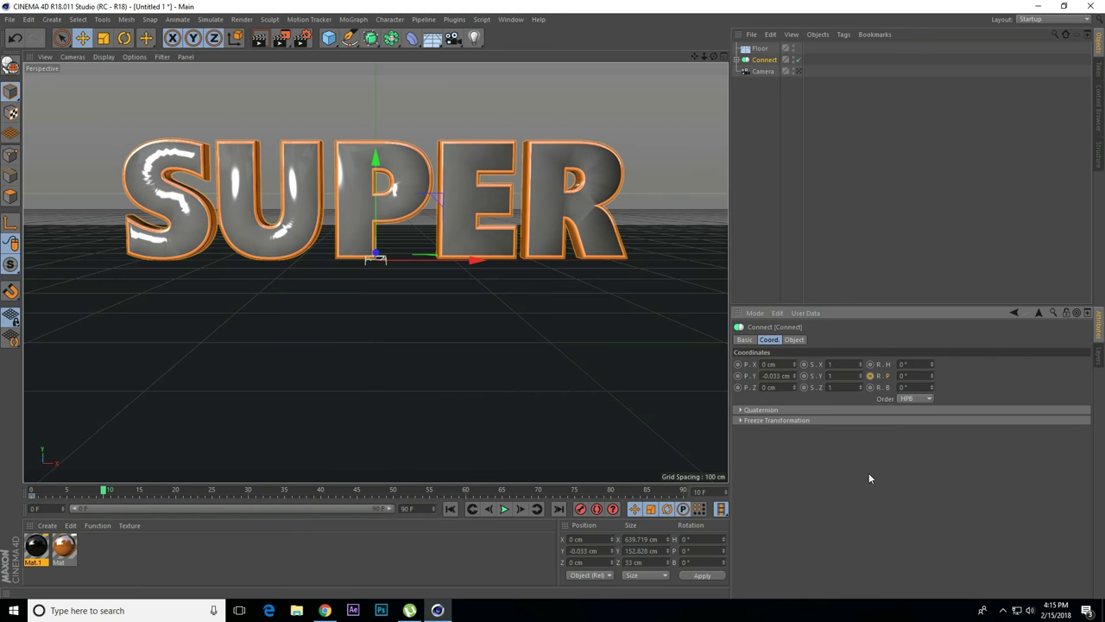
{"action": "left_click", "coordinate": [870, 377]}
Keyframe SUPER's pitch at 90° on frame 70 so the text lies flat.
{"action": "mouse_move", "coordinate": [103, 491]}
{"action": "left_mouse_down"}
{"action": "mouse_move", "coordinate": [26, 492]}
{"action": "mouse_move", "coordinate": [180, 491]}
{"action": "mouse_move", "coordinate": [479, 516]}
{"action": "left_mouse_up"}
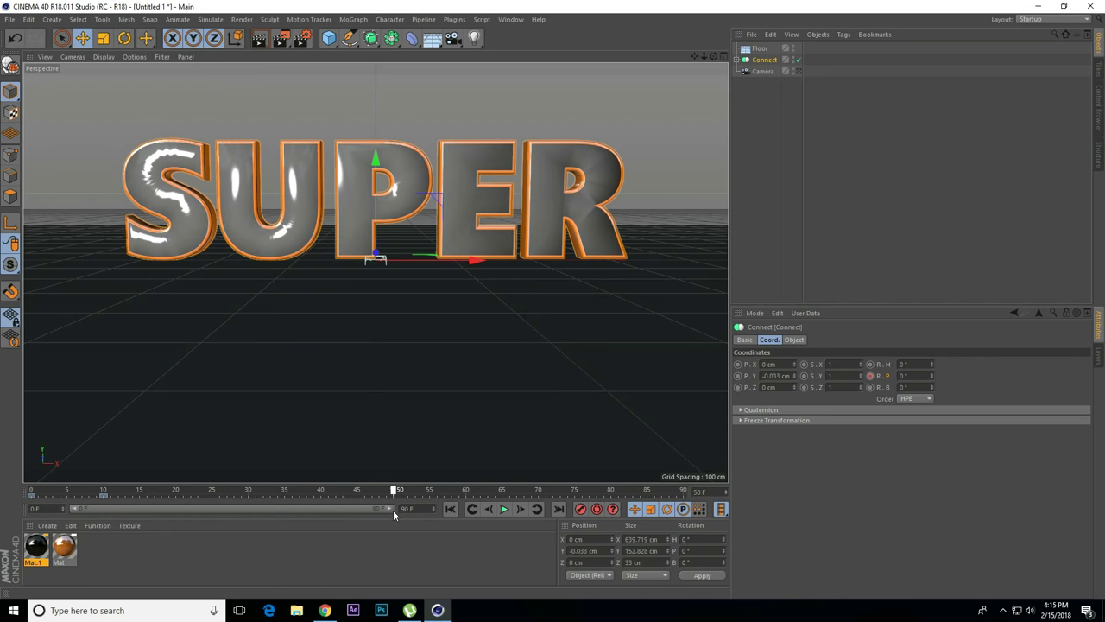
{"action": "left_click_drag", "start_coordinate": [393, 509], "coordinate": [467, 510]}
{"action": "left_click_drag", "start_coordinate": [467, 494], "coordinate": [542, 505]}
{"action": "left_click", "coordinate": [903, 375]}
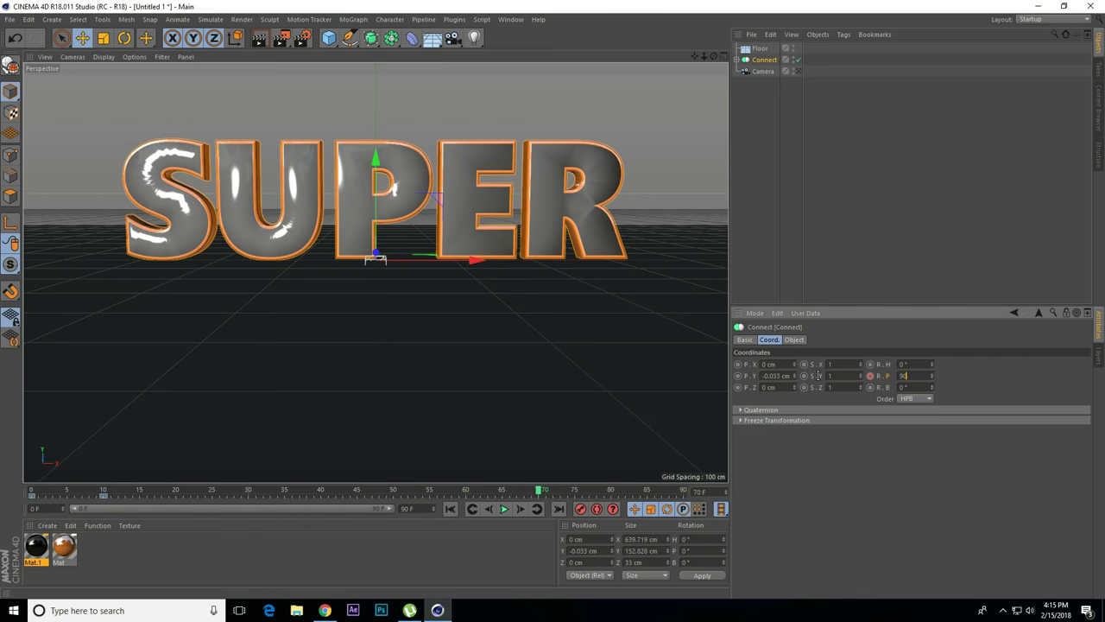
{"action": "key", "text": "Return"}
{"action": "left_click", "coordinate": [870, 375]}
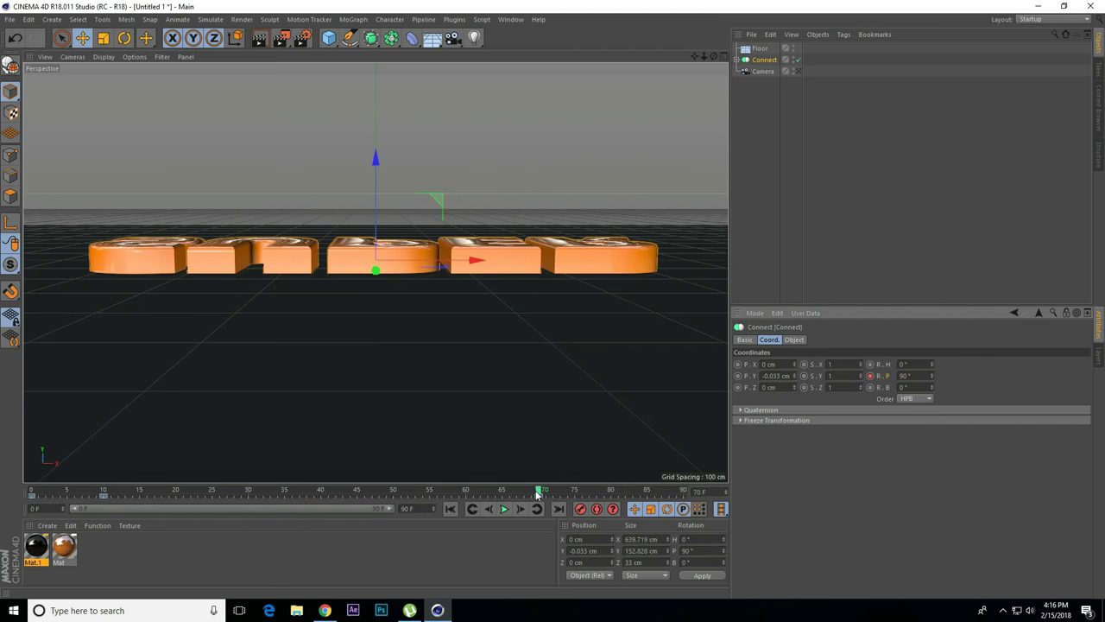
Keyframe a 10° pitch on frame 60 and set the animation's end frame to 70.
{"action": "left_click_drag", "start_coordinate": [537, 494], "coordinate": [469, 491]}
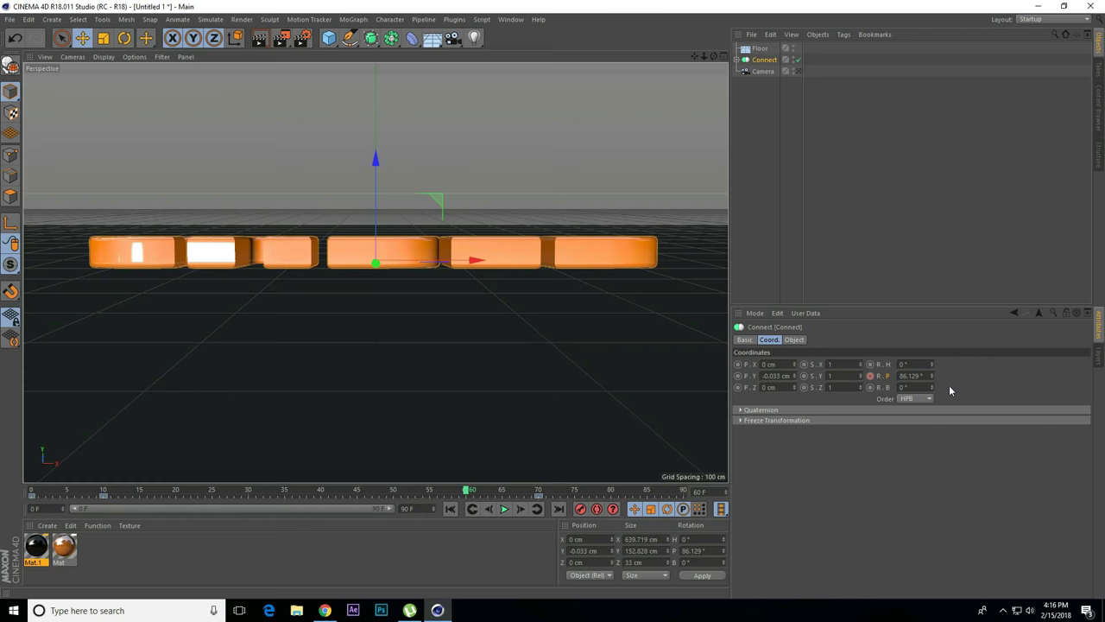
{"action": "left_click_drag", "start_coordinate": [932, 380], "coordinate": [932, 385]}
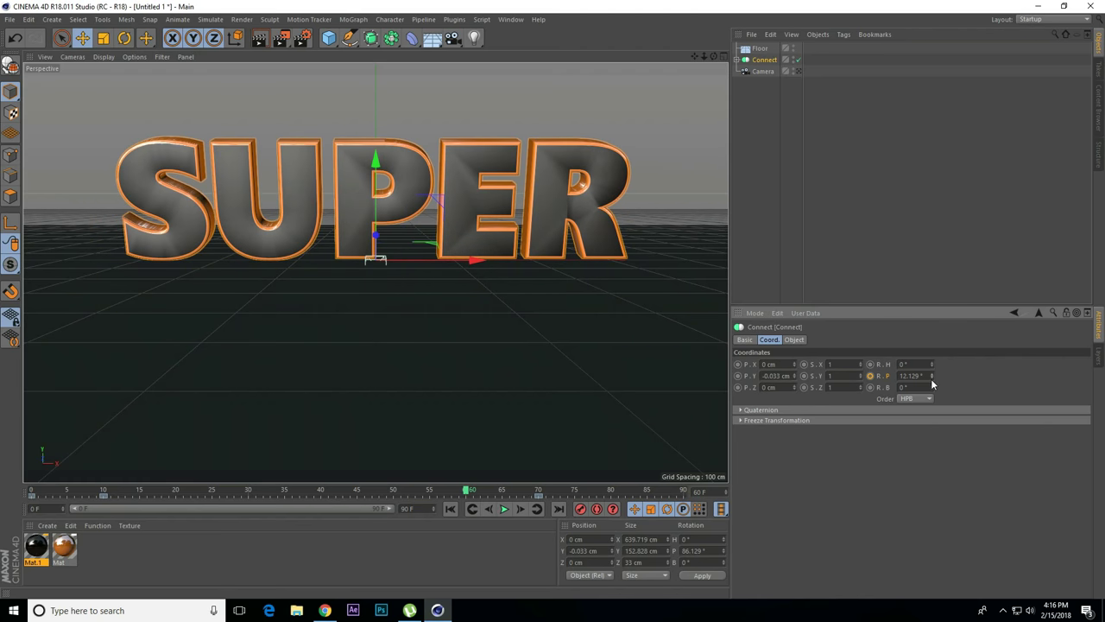
{"action": "left_click", "coordinate": [923, 377]}
{"action": "type", "text": "10"}
{"action": "key", "text": "Return"}
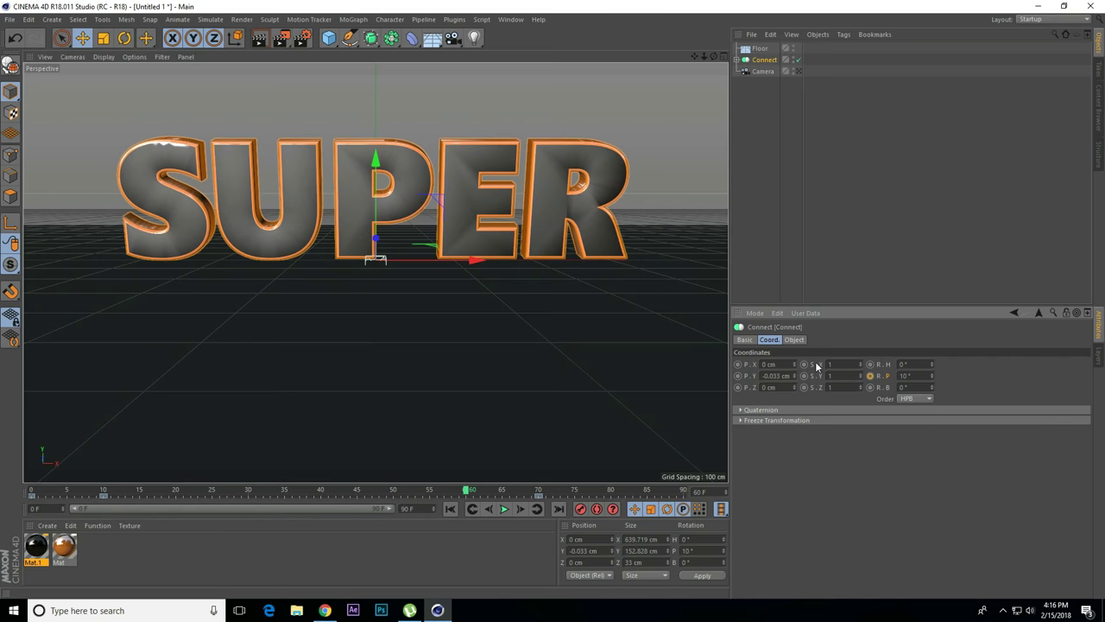
{"action": "left_click", "coordinate": [870, 375]}
{"action": "left_click", "coordinate": [404, 508]}
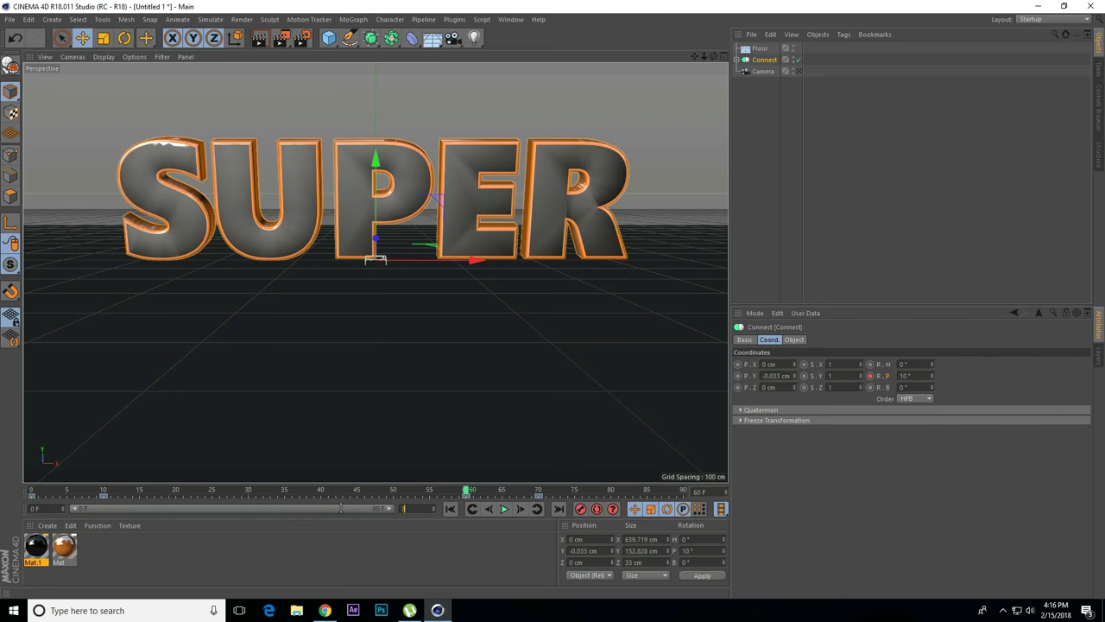
{"action": "type", "text": "70"}
{"action": "key", "text": "Return"}
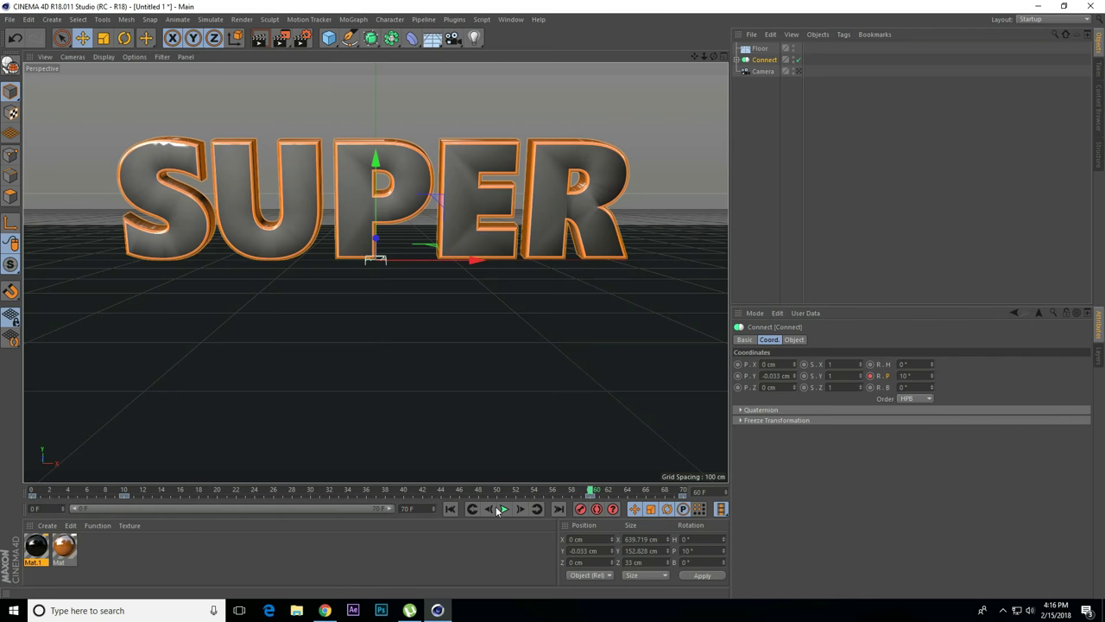
Play back the animation, then keyframe SUPER's pitch at -20° on frame 10.
{"action": "left_click", "coordinate": [504, 509]}
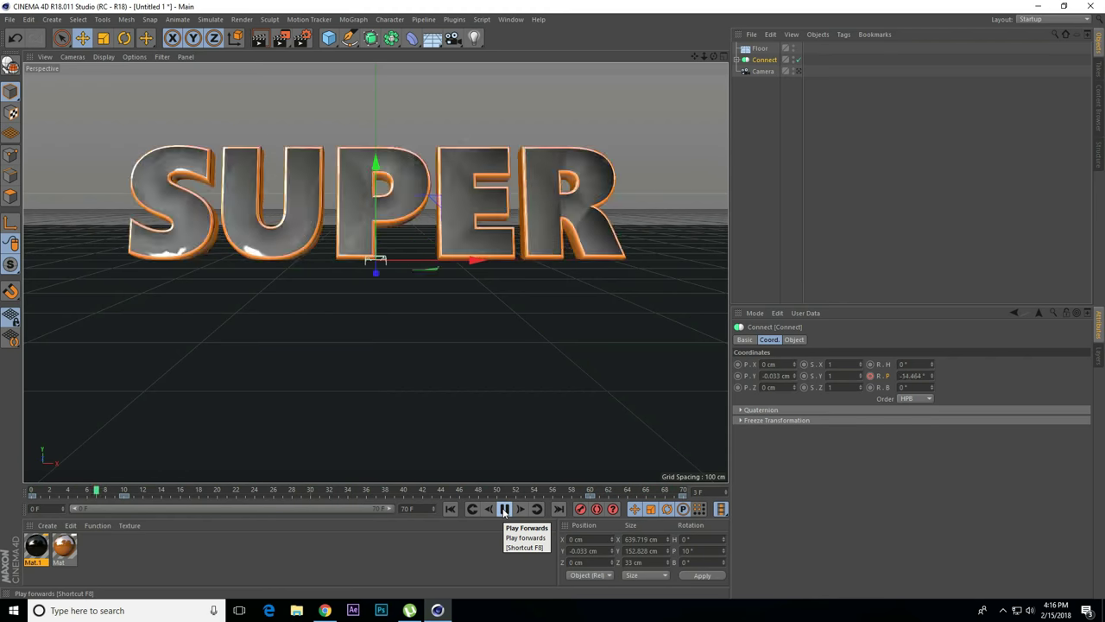
{"action": "left_click", "coordinate": [505, 509]}
{"action": "left_click_drag", "start_coordinate": [176, 491], "coordinate": [126, 492]}
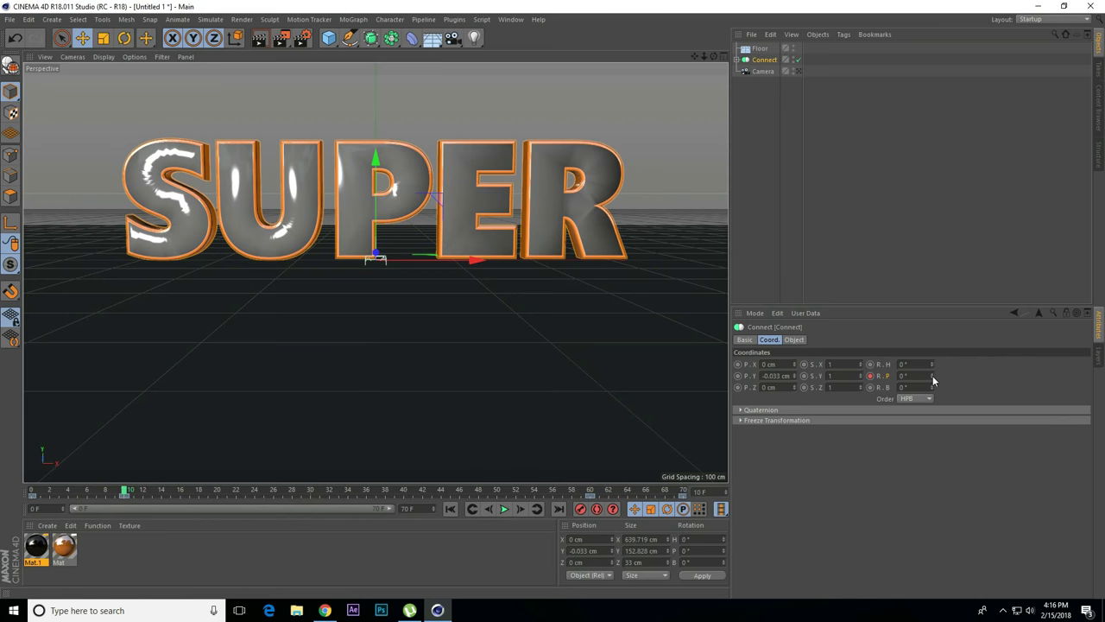
{"action": "left_click_drag", "start_coordinate": [932, 378], "coordinate": [933, 380]}
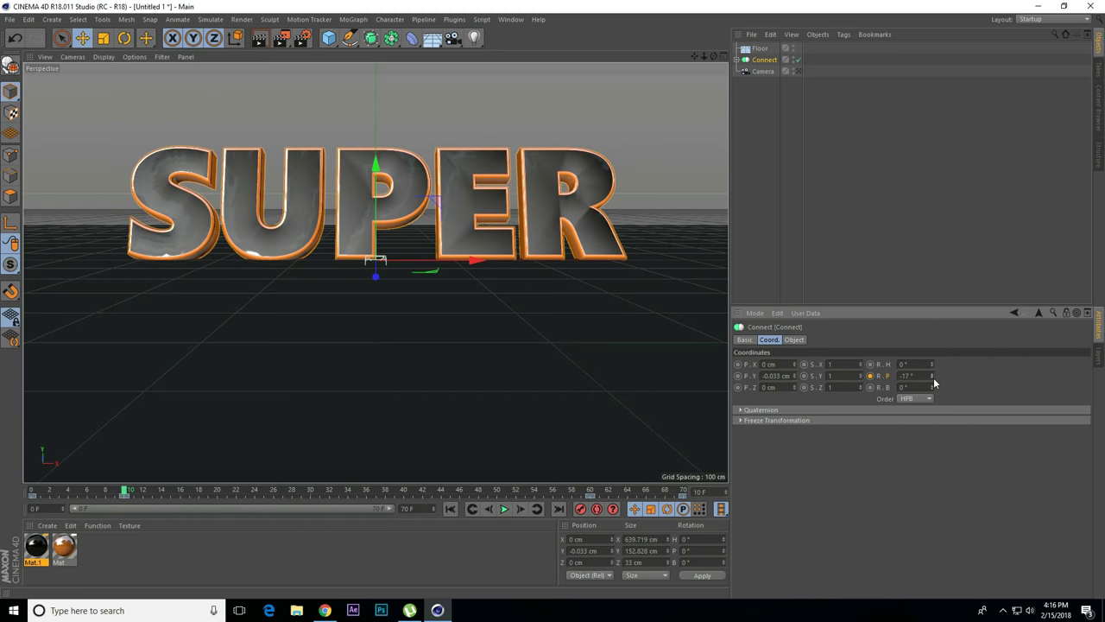
{"action": "left_click", "coordinate": [877, 377]}
{"action": "type", "text": "-20"}
{"action": "key", "text": "Return"}
{"action": "left_click", "coordinate": [870, 376]}
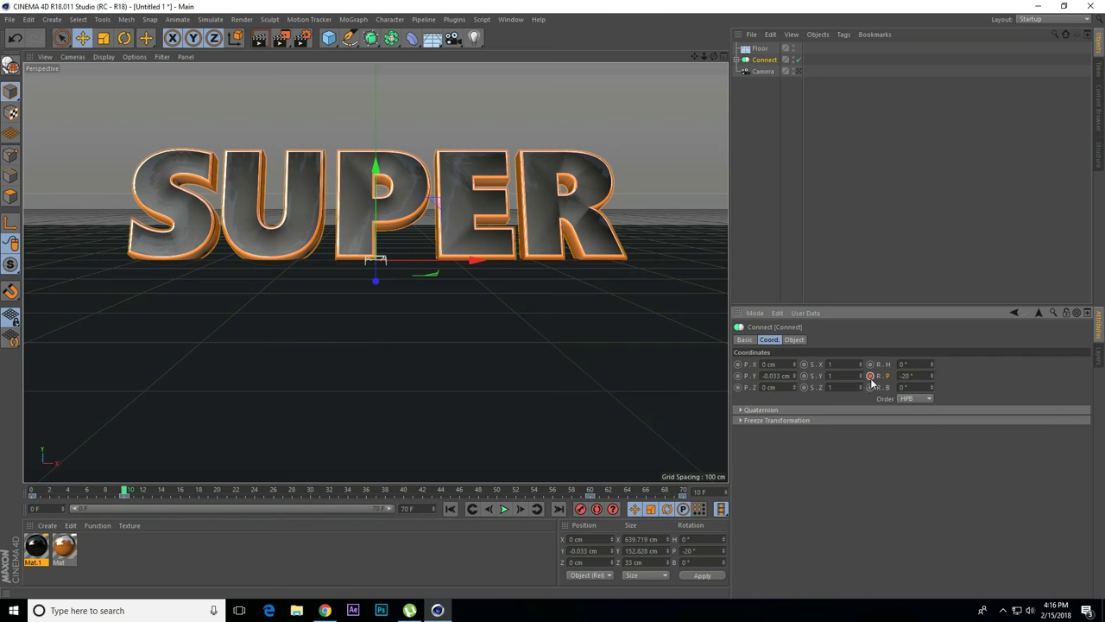
Change the later pitch keyframe to 20° and render a preview in Render View.
{"action": "mouse_move", "coordinate": [123, 490]}
{"action": "left_mouse_down"}
{"action": "mouse_move", "coordinate": [337, 512]}
{"action": "mouse_move", "coordinate": [590, 518]}
{"action": "left_mouse_up"}
{"action": "left_click", "coordinate": [905, 375]}
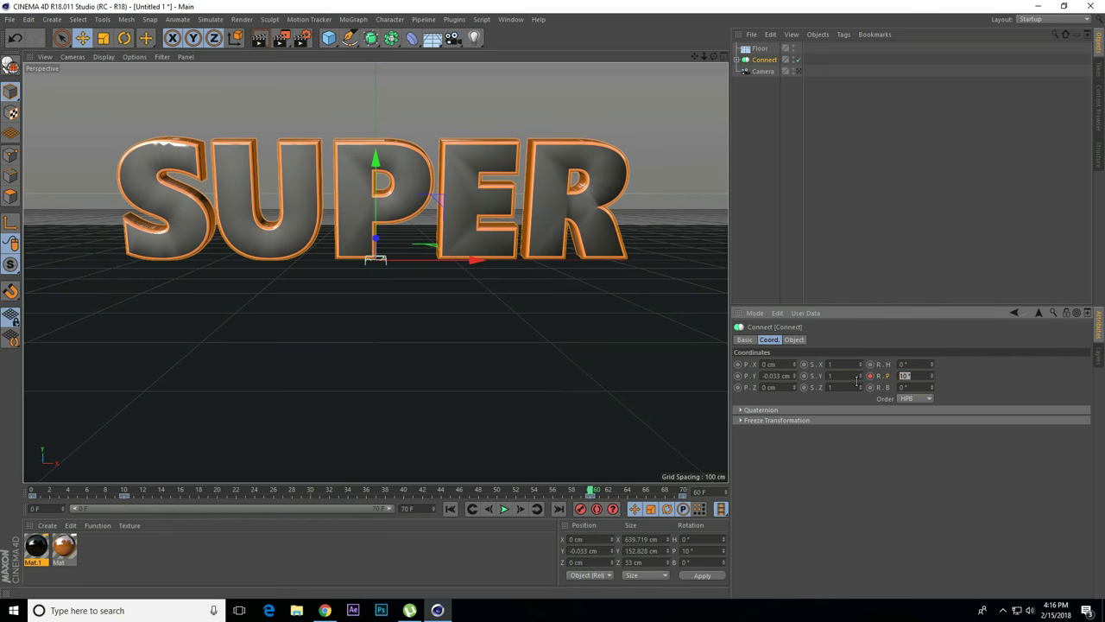
{"action": "type", "text": "16"}
{"action": "key", "text": "Return"}
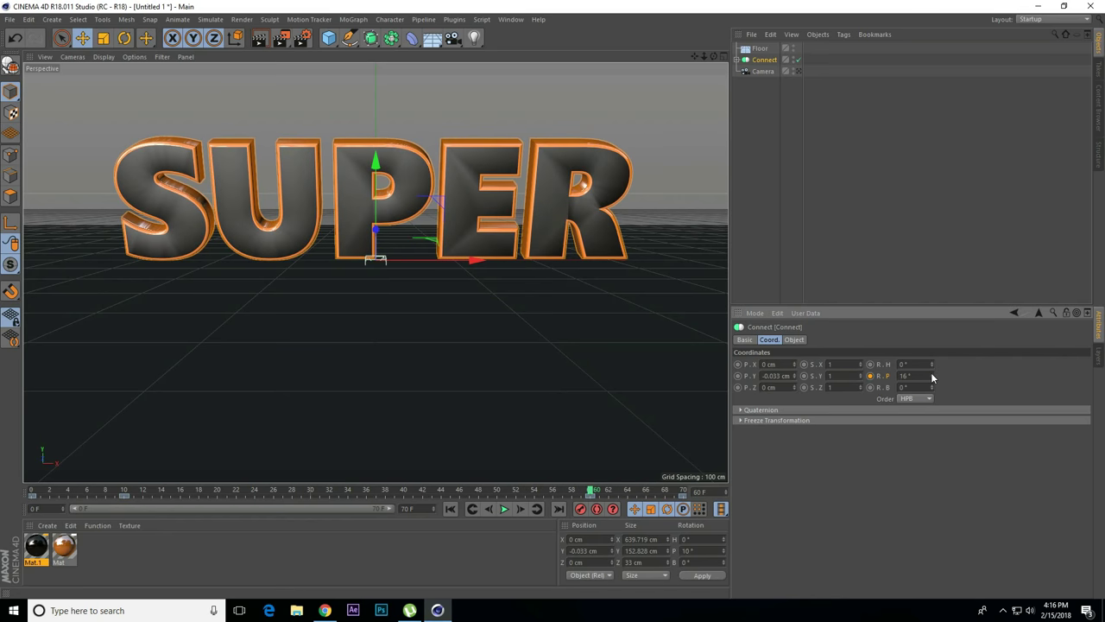
{"action": "key", "text": "Return"}
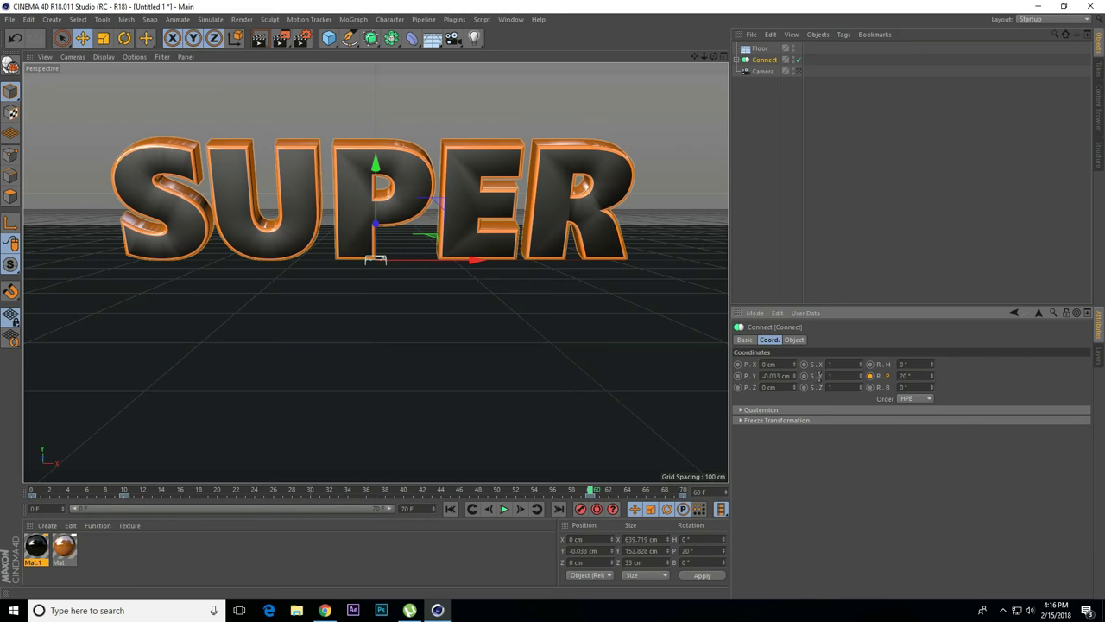
{"action": "left_click", "coordinate": [509, 514]}
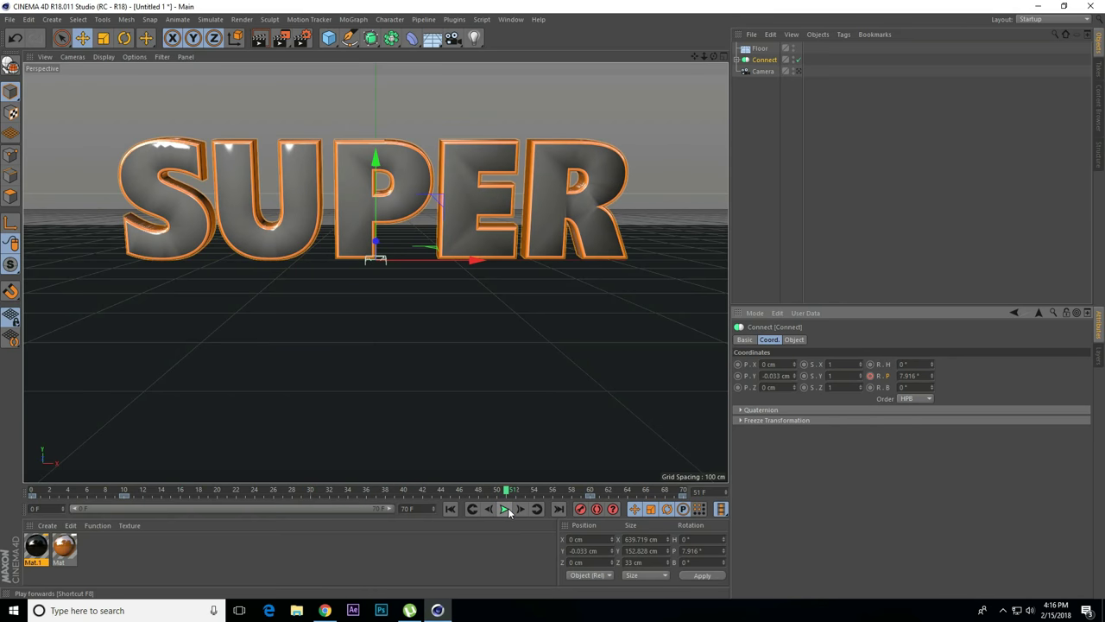
{"action": "left_click", "coordinate": [259, 37]}
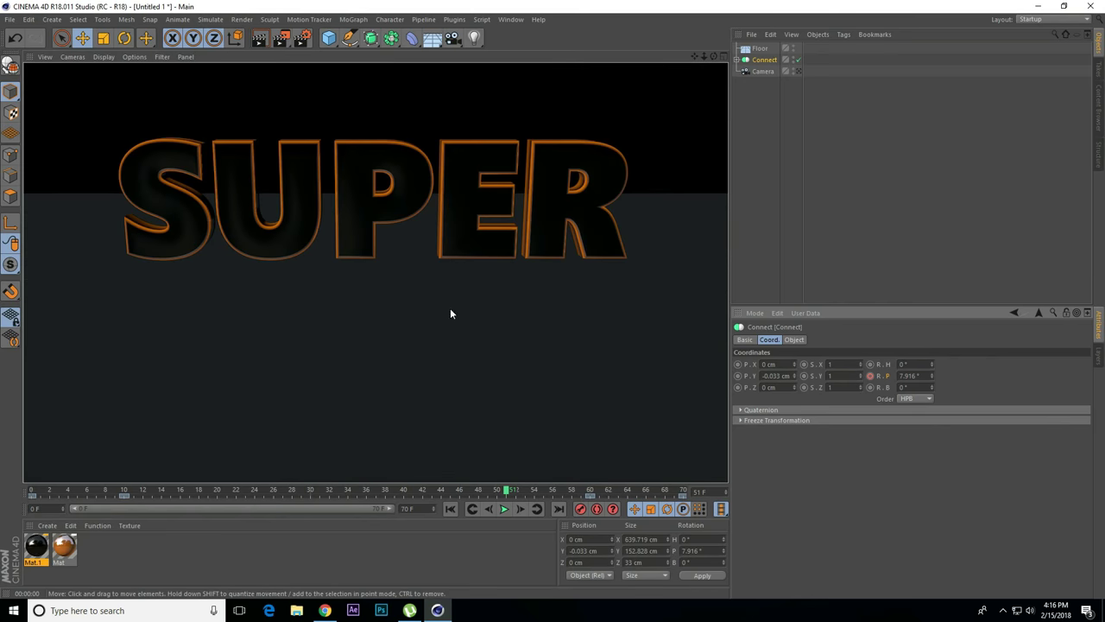
Apply Mat.1 to the Floor object, render to check the reflection, and reselect the Connect object.
{"action": "left_click", "coordinate": [164, 374]}
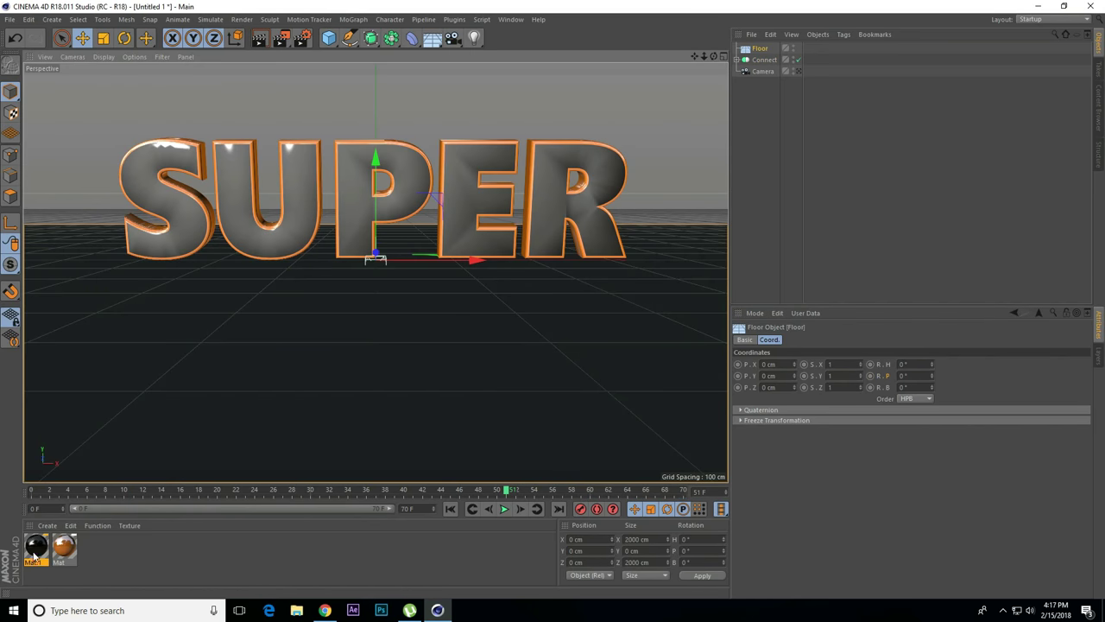
{"action": "mouse_move", "coordinate": [32, 557]}
{"action": "left_mouse_down"}
{"action": "mouse_move", "coordinate": [745, 84]}
{"action": "mouse_move", "coordinate": [762, 49]}
{"action": "left_mouse_up"}
{"action": "left_click", "coordinate": [260, 39]}
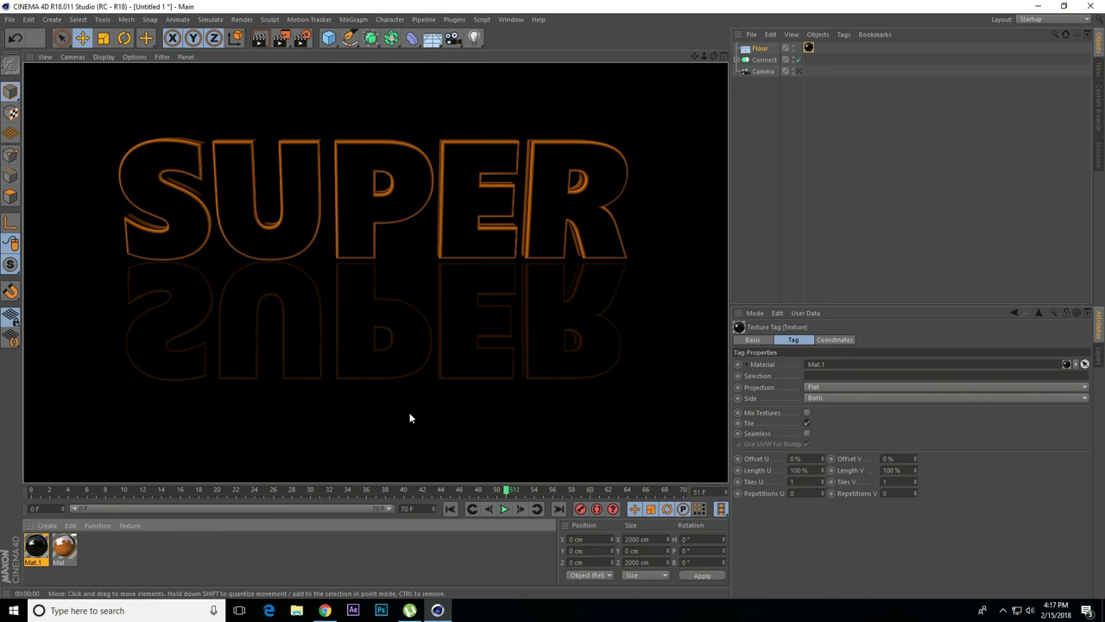
{"action": "left_click", "coordinate": [379, 182]}
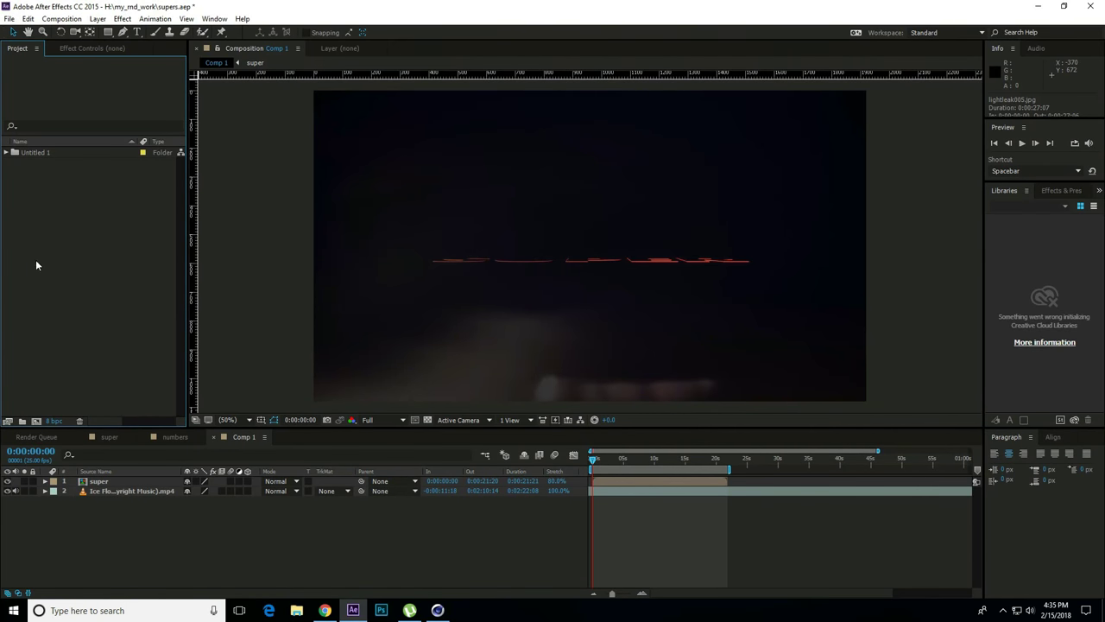
Import super0000.jpg as a JPEG sequence into the After Effects project.
{"action": "right_click", "coordinate": [31, 264]}
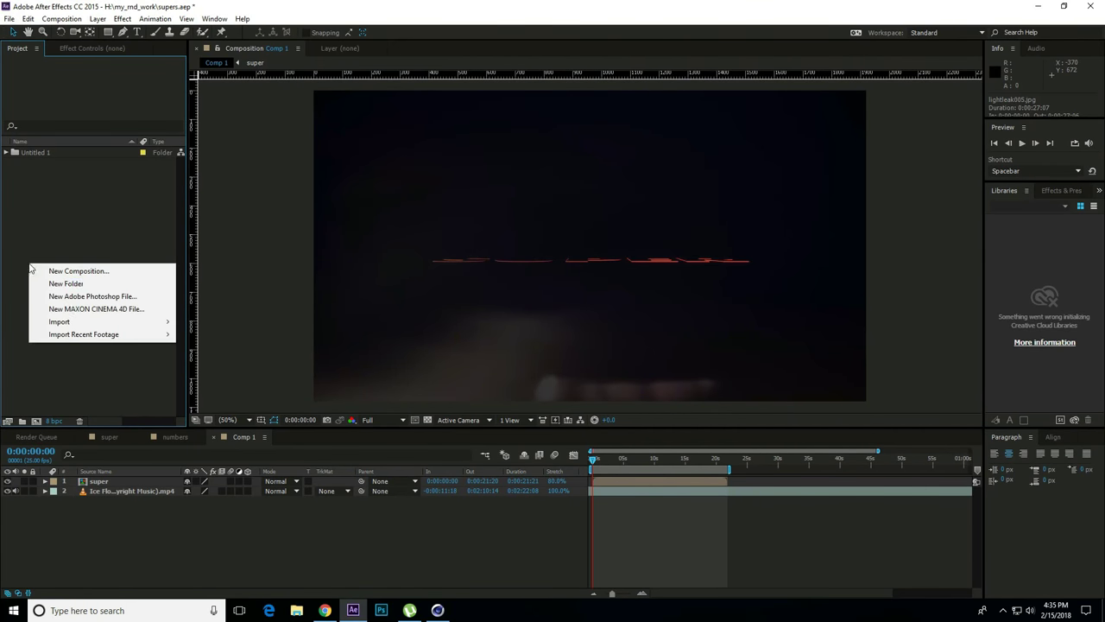
{"action": "mouse_move", "coordinate": [60, 321]}
{"action": "left_click", "coordinate": [204, 322]}
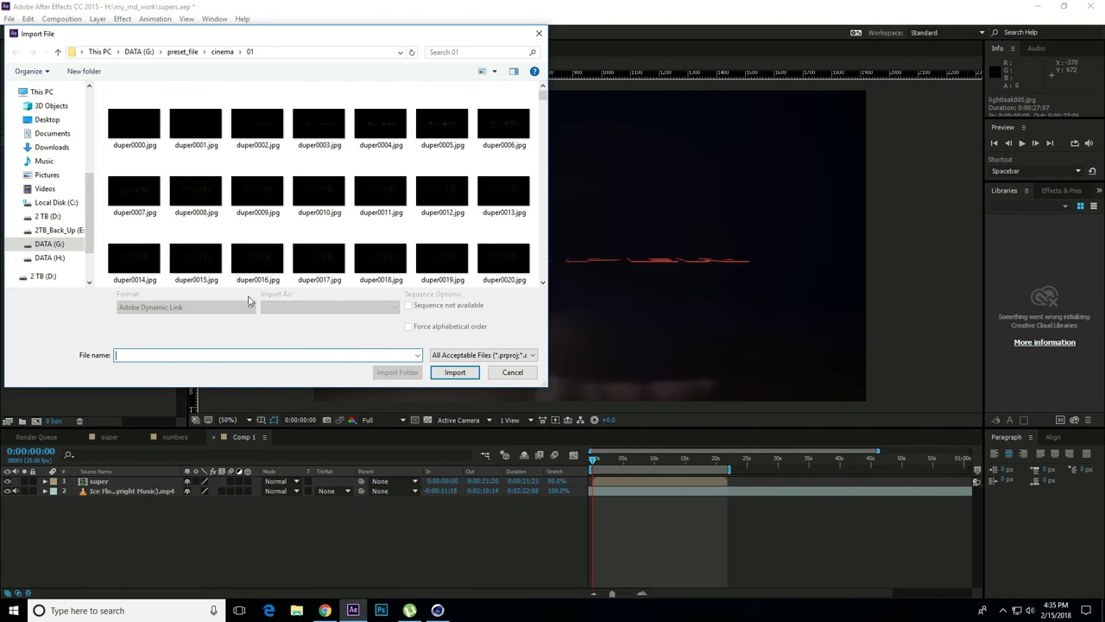
{"action": "left_click", "coordinate": [200, 131]}
{"action": "key", "text": "s"}
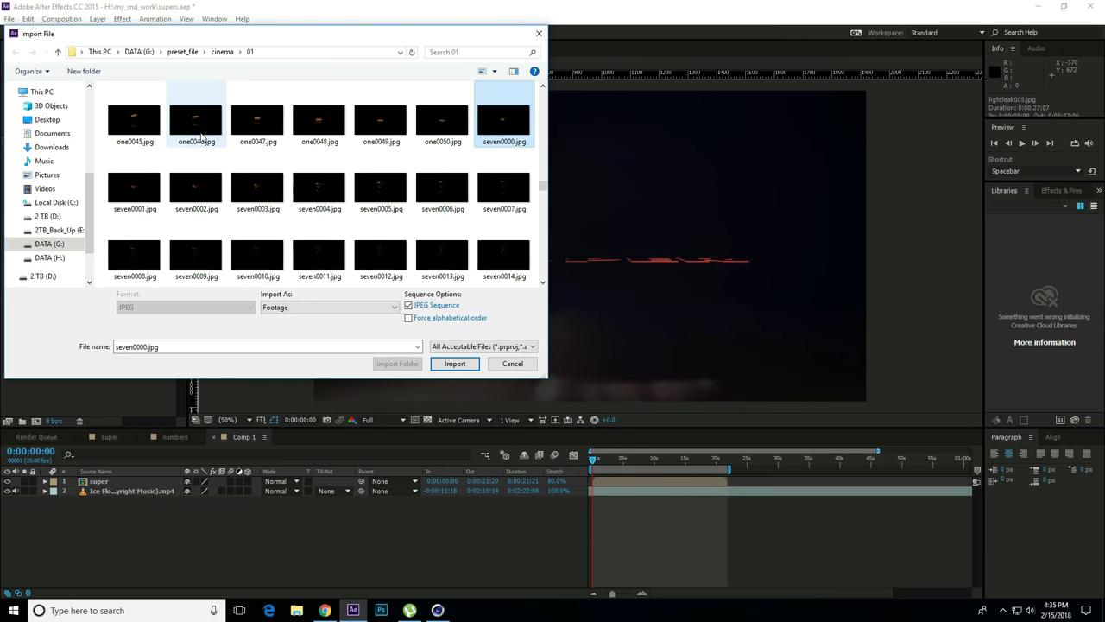
{"action": "key", "text": "s"}
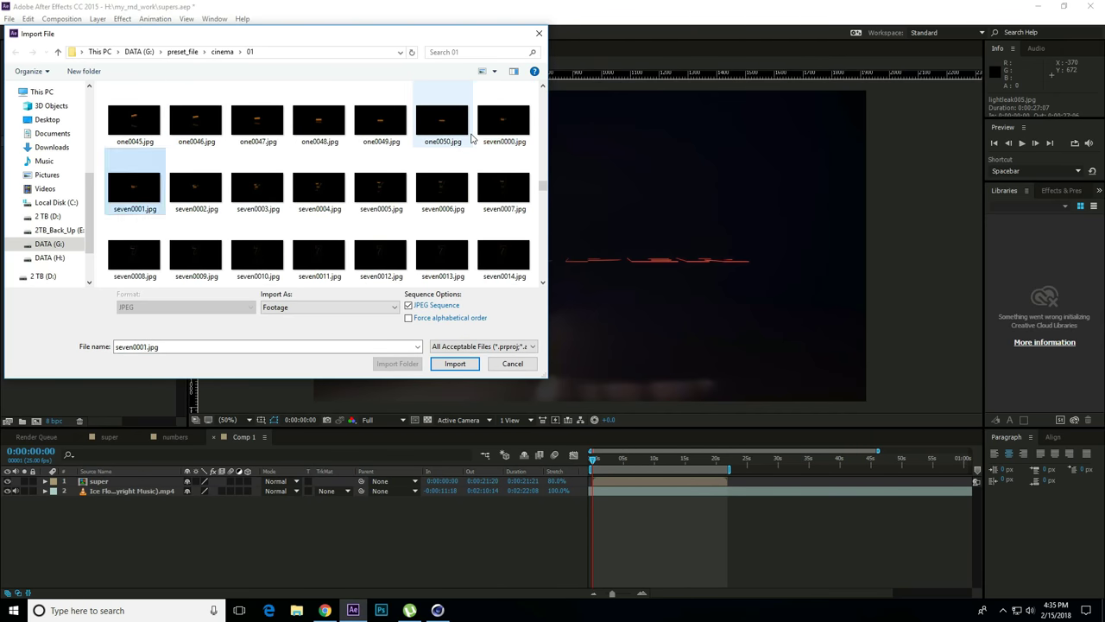
{"action": "key", "text": "u"}
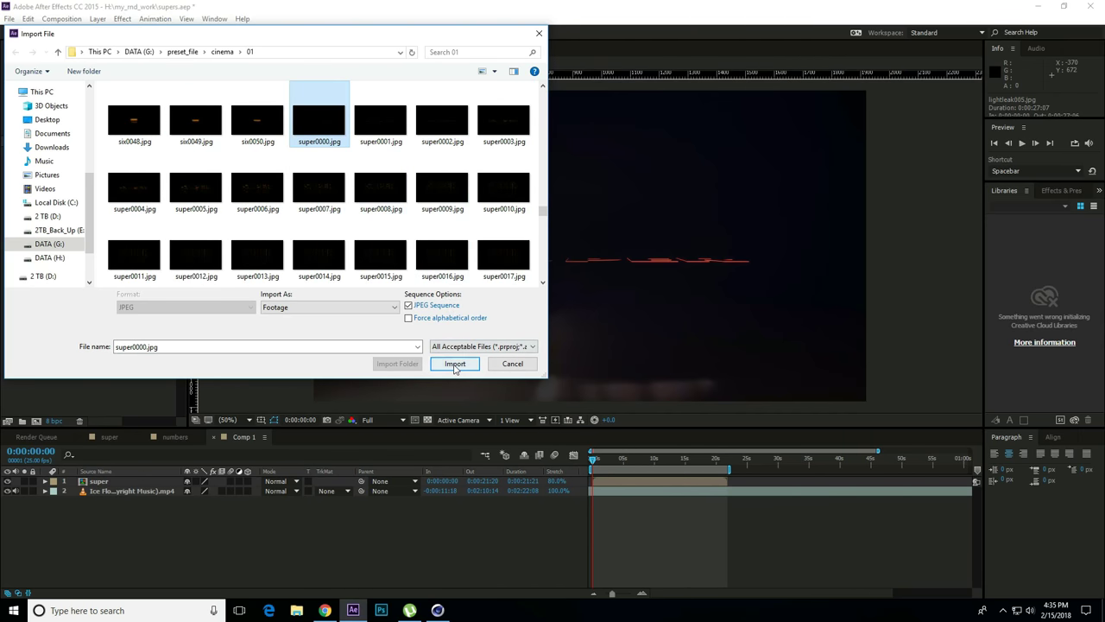
{"action": "left_click", "coordinate": [455, 364]}
Create the super 2 comp from the sequence and set its duration to 0:00:06:11.
{"action": "left_click_drag", "start_coordinate": [35, 153], "coordinate": [36, 420]}
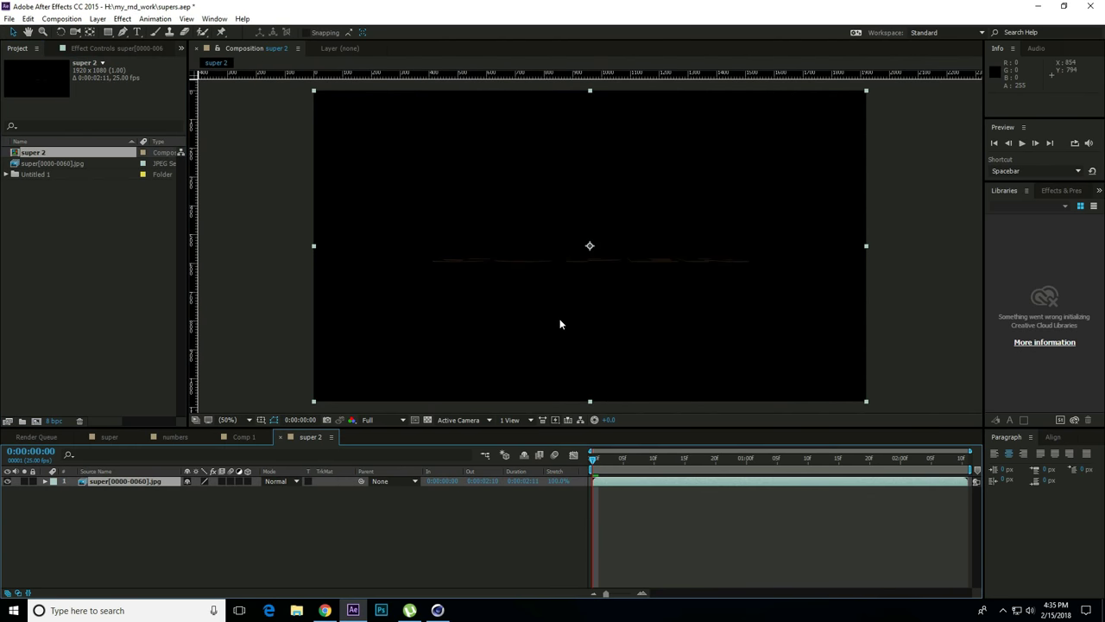
{"action": "mouse_move", "coordinate": [592, 463]}
{"action": "left_mouse_down"}
{"action": "mouse_move", "coordinate": [964, 473]}
{"action": "mouse_move", "coordinate": [679, 474]}
{"action": "left_mouse_up"}
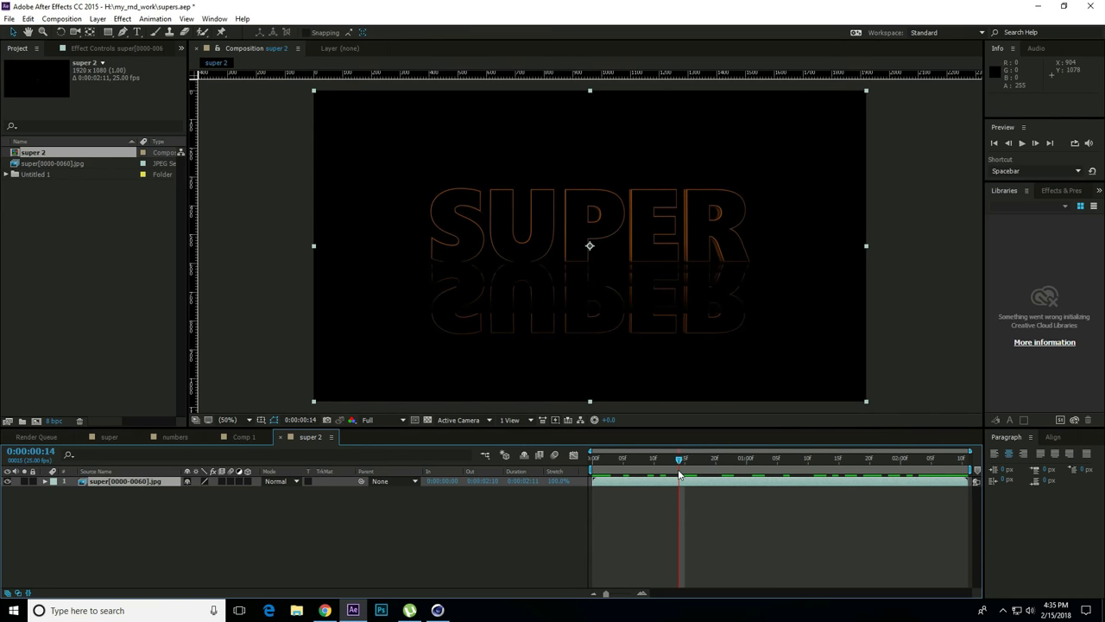
{"action": "key", "text": "ctrl+k"}
{"action": "left_click", "coordinate": [505, 354]}
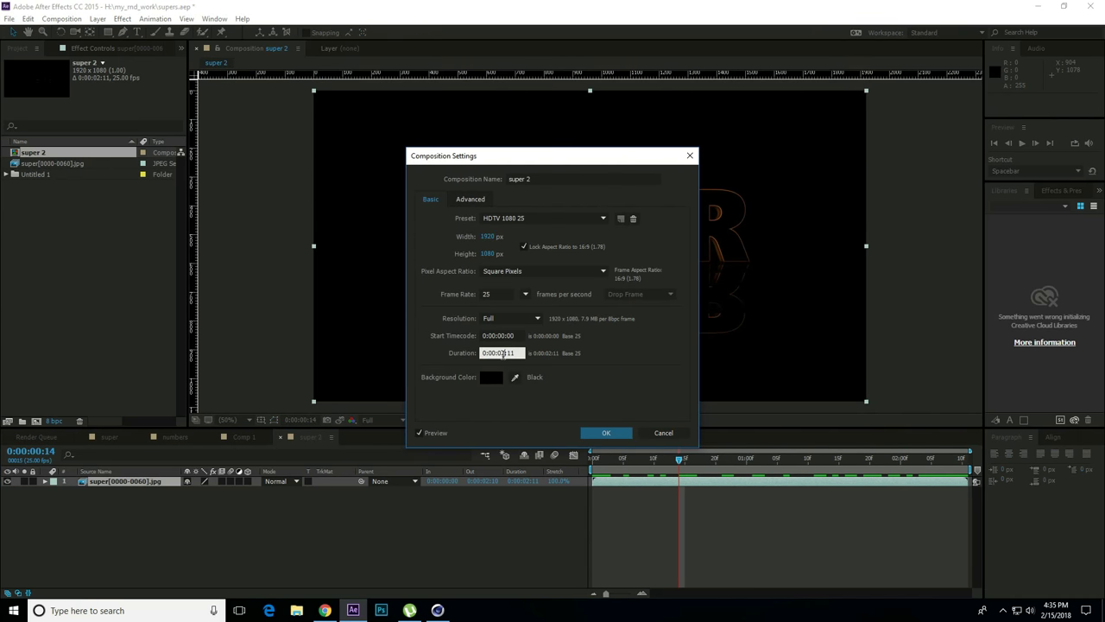
{"action": "key", "text": "Return"}
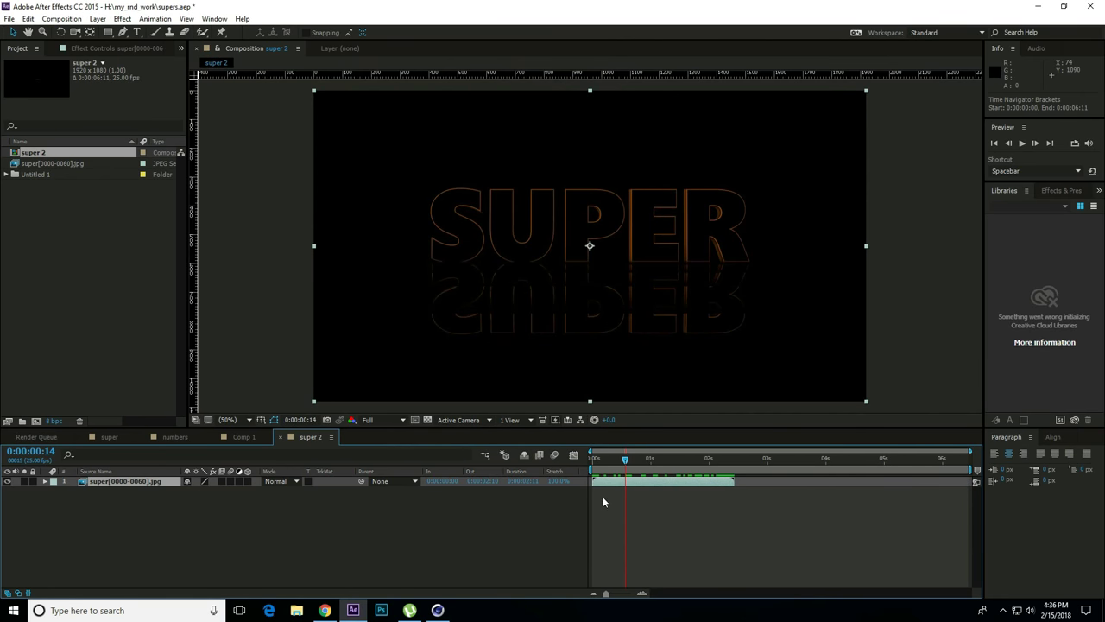
{"action": "right_click", "coordinate": [90, 233]}
Import the duper JPEG sequence and add it to the super 2 comp.
{"action": "left_click", "coordinate": [274, 290]}
{"action": "left_click", "coordinate": [321, 237]}
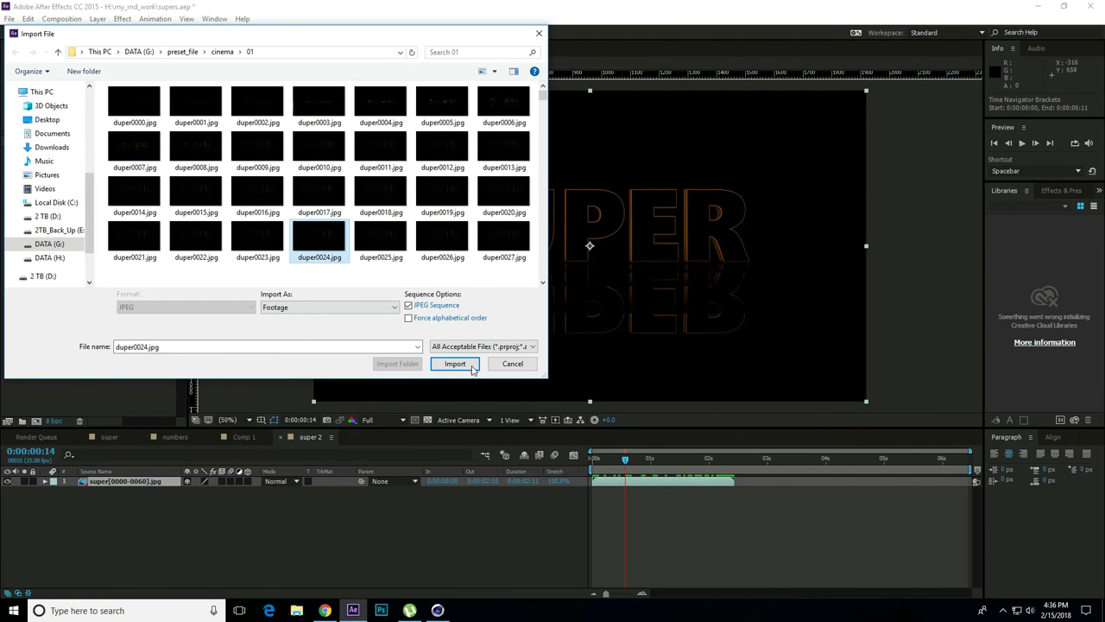
{"action": "left_click", "coordinate": [455, 363]}
{"action": "left_click_drag", "start_coordinate": [46, 150], "coordinate": [429, 489]}
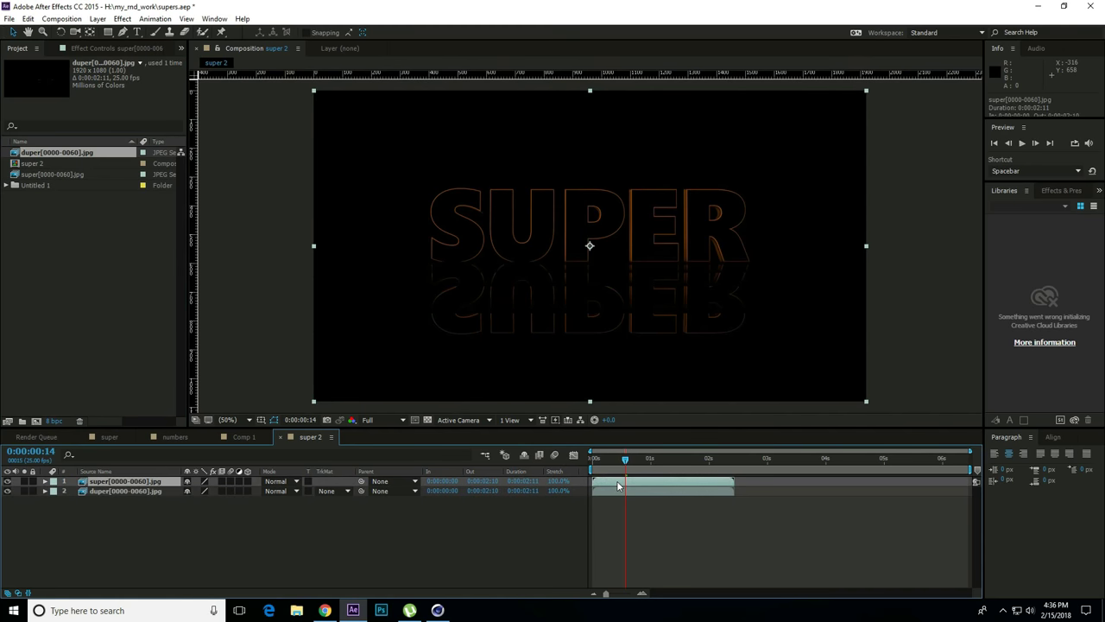
Trim the duper layer to start where super ends, at 0:00:02:11, and play it back.
{"action": "key", "text": "o"}
{"action": "left_click", "coordinate": [697, 489]}
{"action": "key", "text": "bracketleft"}
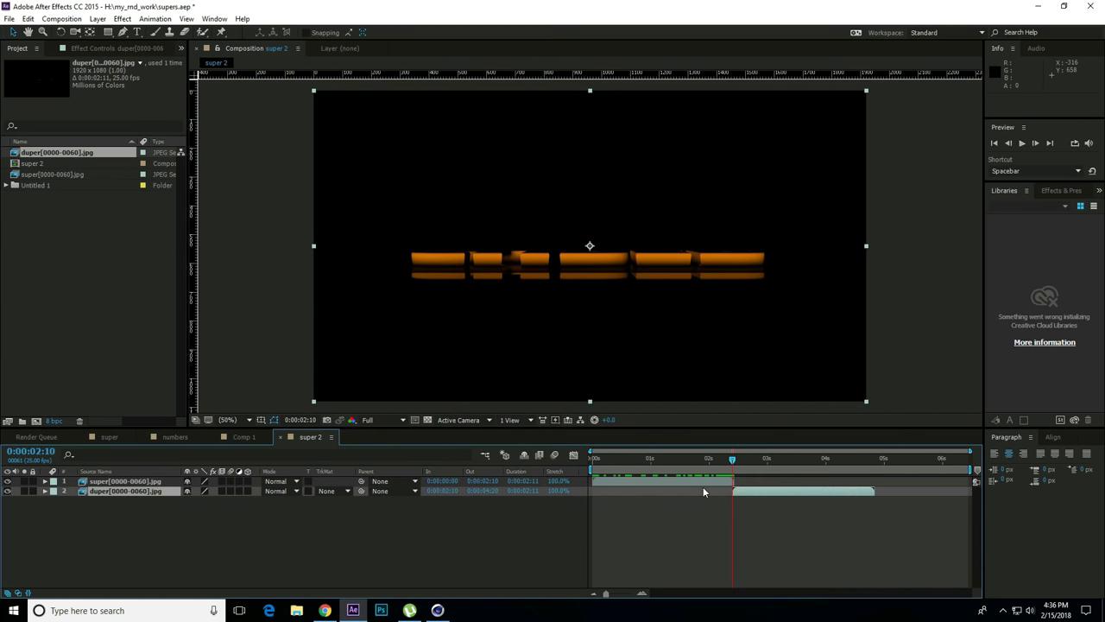
{"action": "key", "text": "Page_Down"}
{"action": "key", "text": "bracketleft"}
{"action": "key", "text": "space"}
{"action": "key", "text": "space"}
{"action": "right_click", "coordinate": [625, 494]}
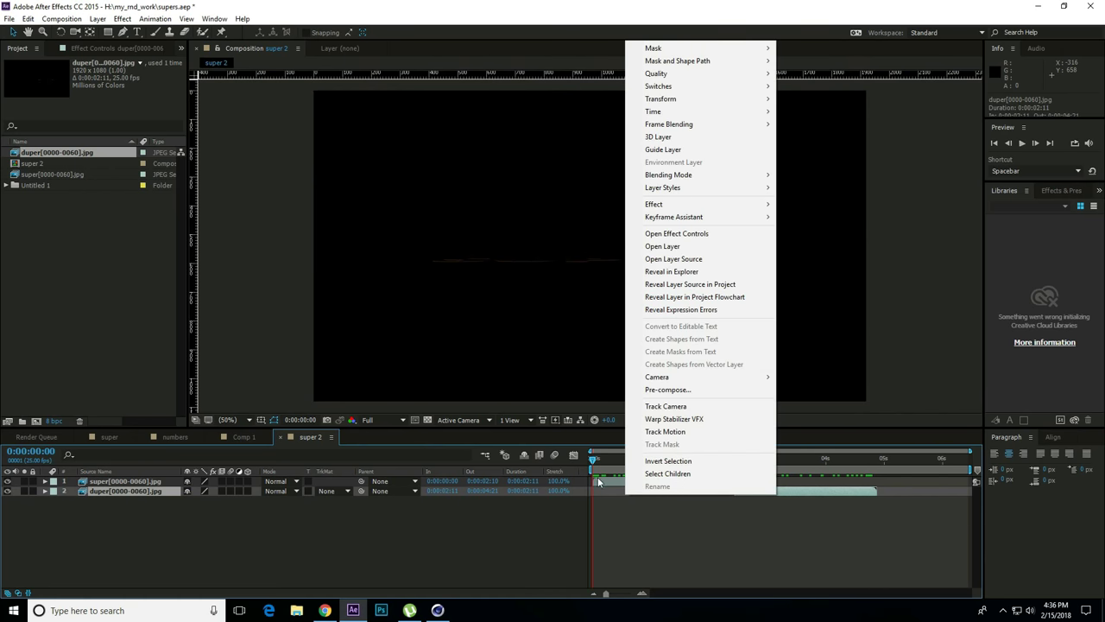
Add Adjustment Layer 4 and move it to the top of the layer stack.
{"action": "right_click", "coordinate": [598, 508]}
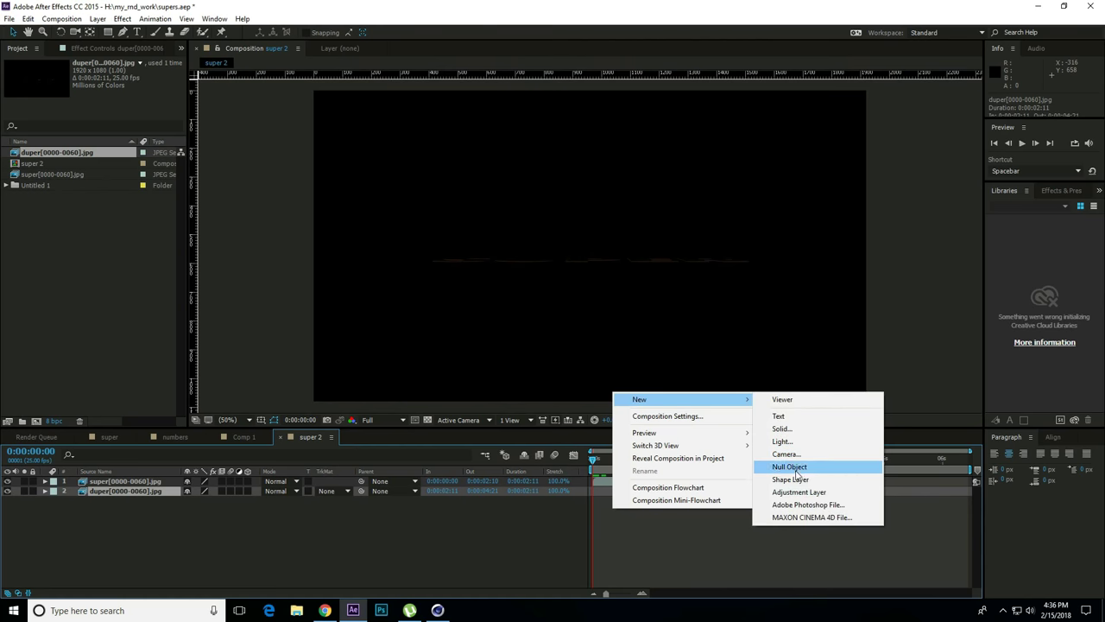
{"action": "left_click", "coordinate": [792, 492]}
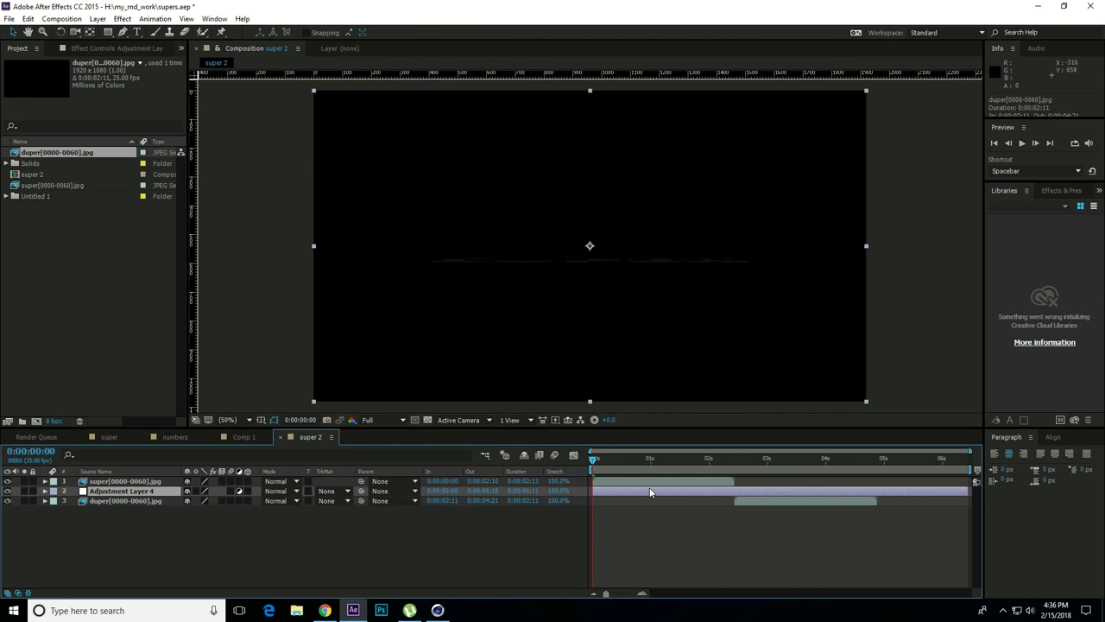
{"action": "key", "text": "ctrl+bracketright"}
{"action": "right_click", "coordinate": [652, 483]}
{"action": "mouse_move", "coordinate": [729, 189]}
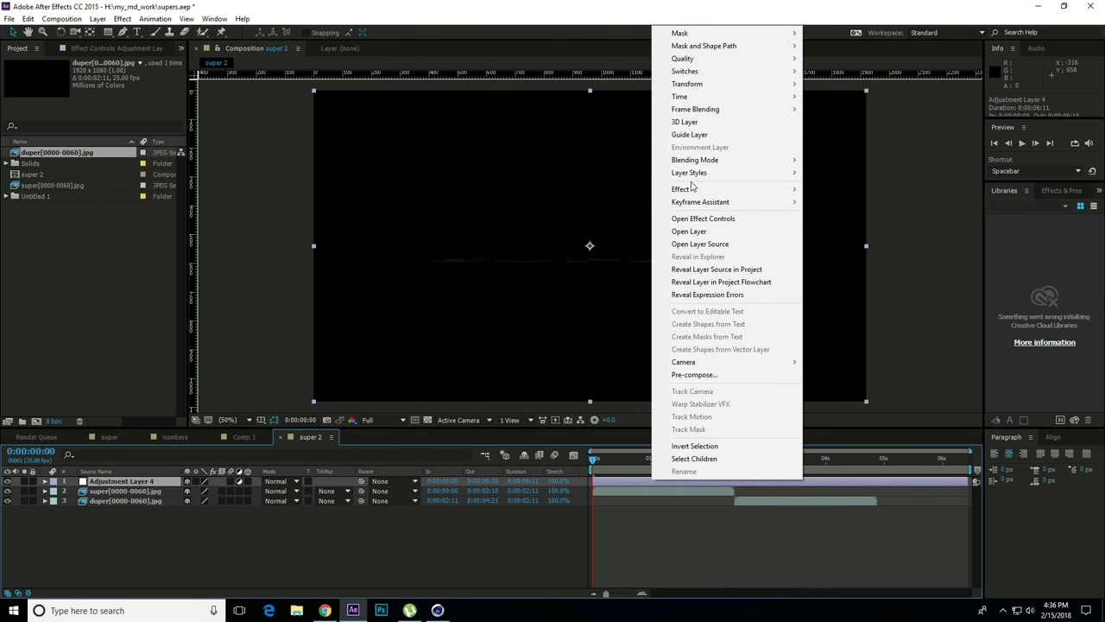
{"action": "mouse_move", "coordinate": [836, 155]}
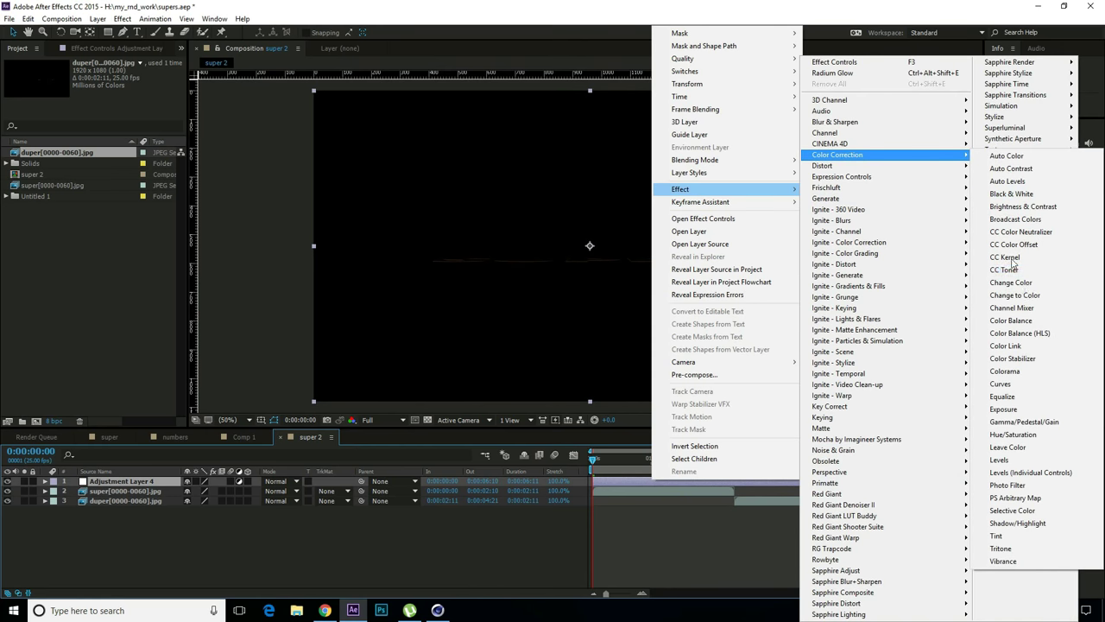
Add Curves to Adjustment Layer 4 and bow the curve upward to brighten SUPER.
{"action": "left_click", "coordinate": [1000, 384]}
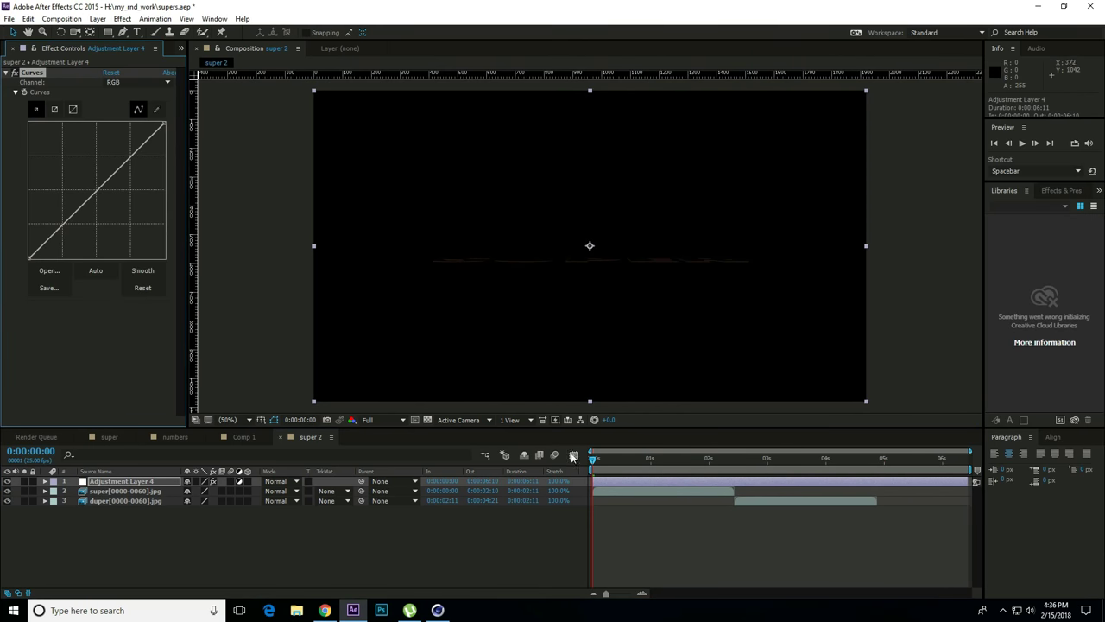
{"action": "left_click_drag", "start_coordinate": [594, 460], "coordinate": [640, 460]}
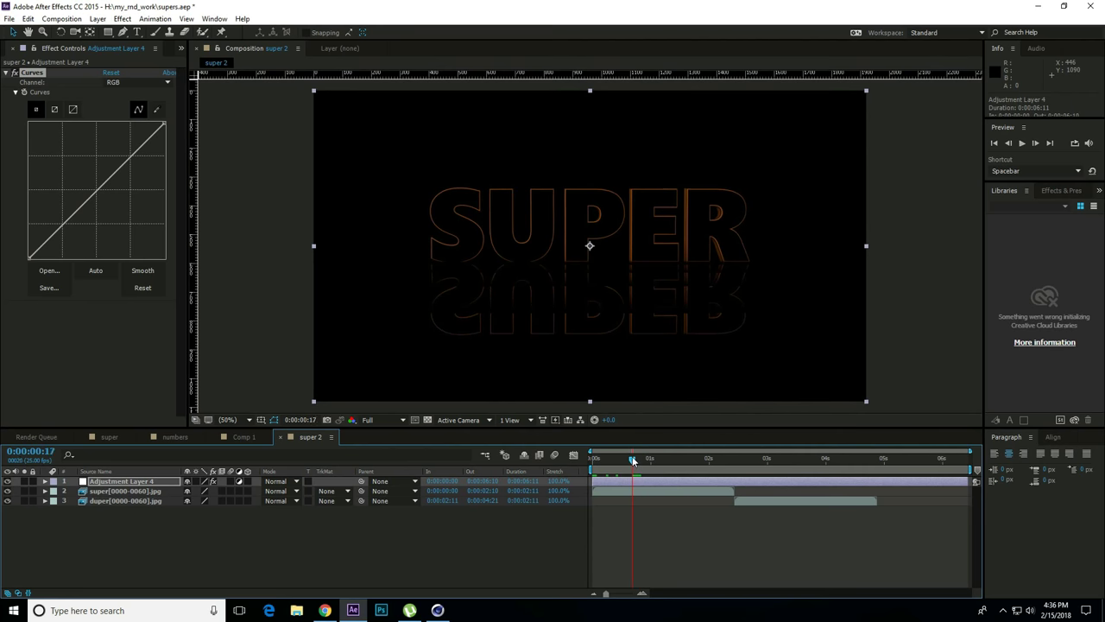
{"action": "left_click_drag", "start_coordinate": [97, 195], "coordinate": [71, 174]}
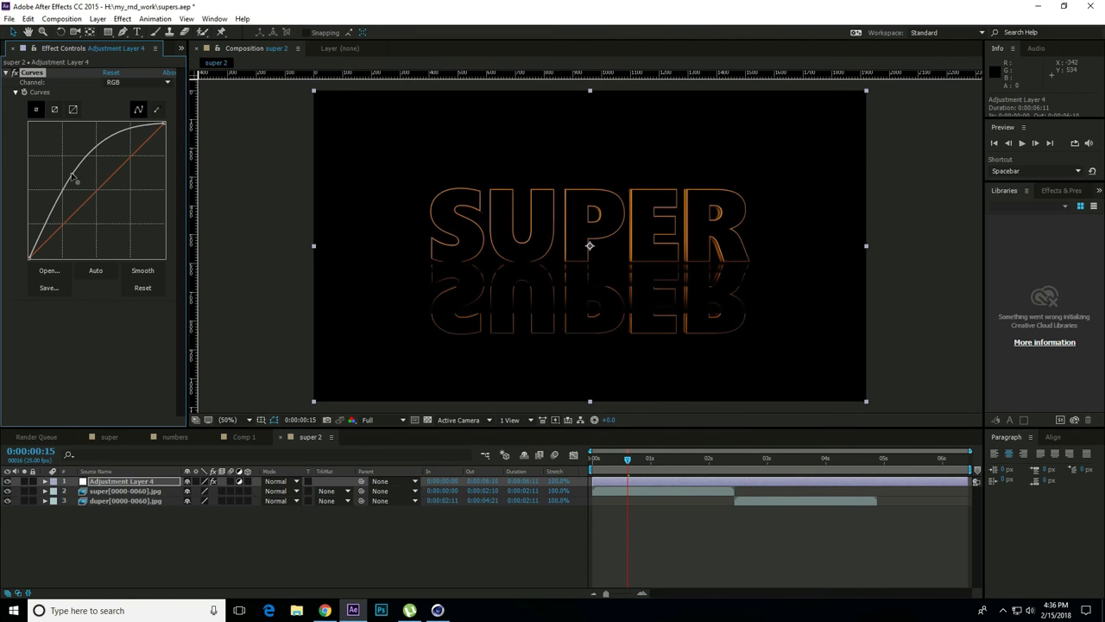
Toggle the Curves effect off and on to compare, then return to the Project panel.
{"action": "left_click", "coordinate": [14, 74]}
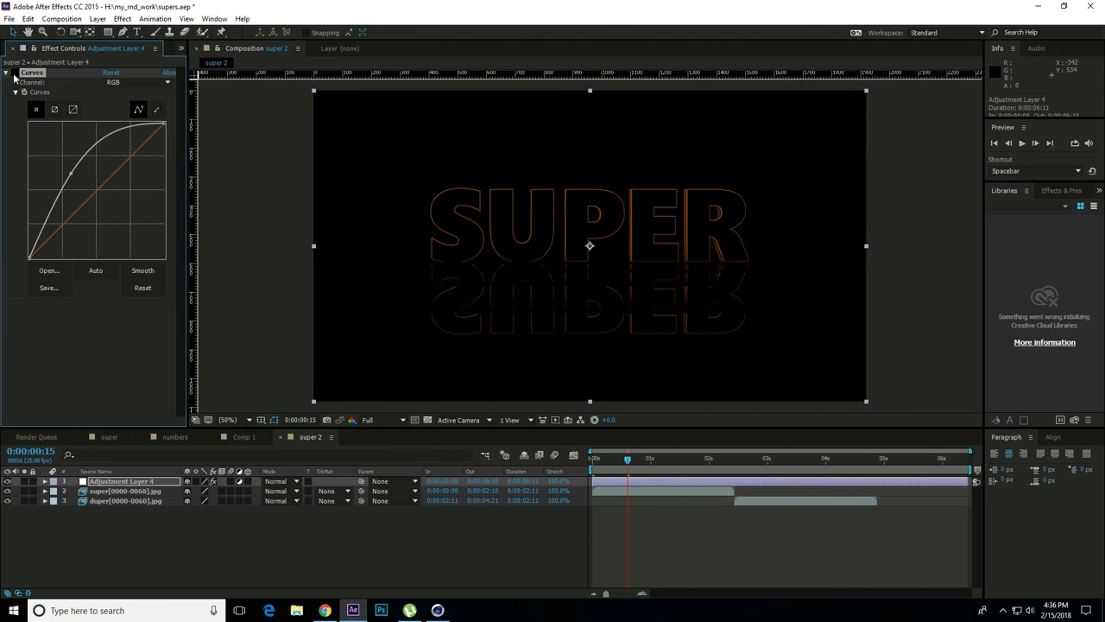
{"action": "left_click", "coordinate": [14, 74]}
{"action": "left_click", "coordinate": [14, 73]}
{"action": "left_click", "coordinate": [14, 74]}
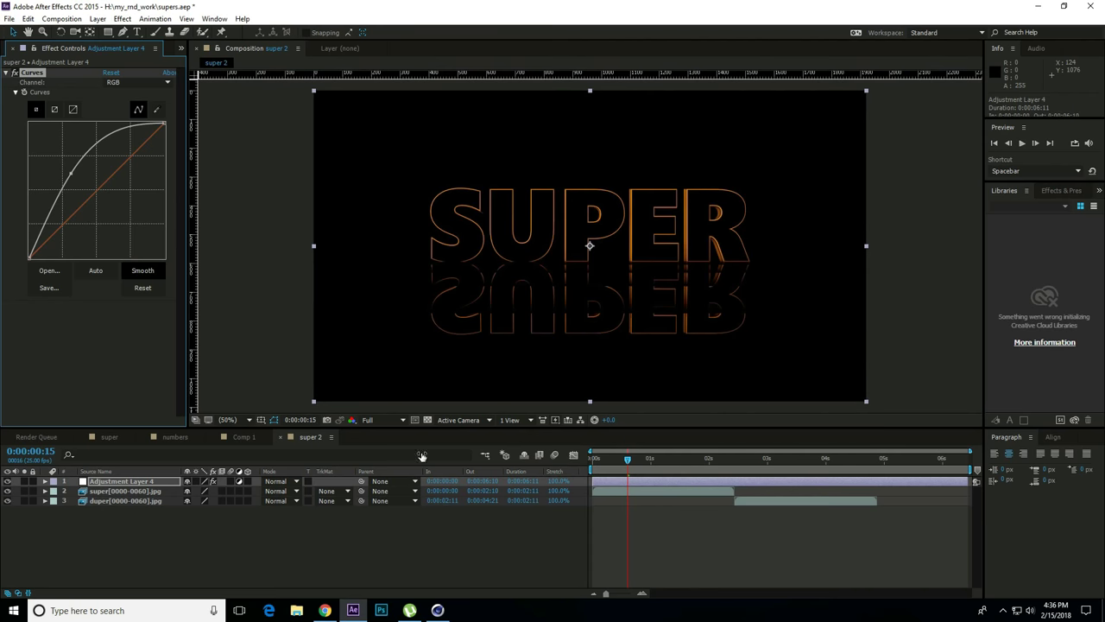
{"action": "left_click", "coordinate": [182, 49]}
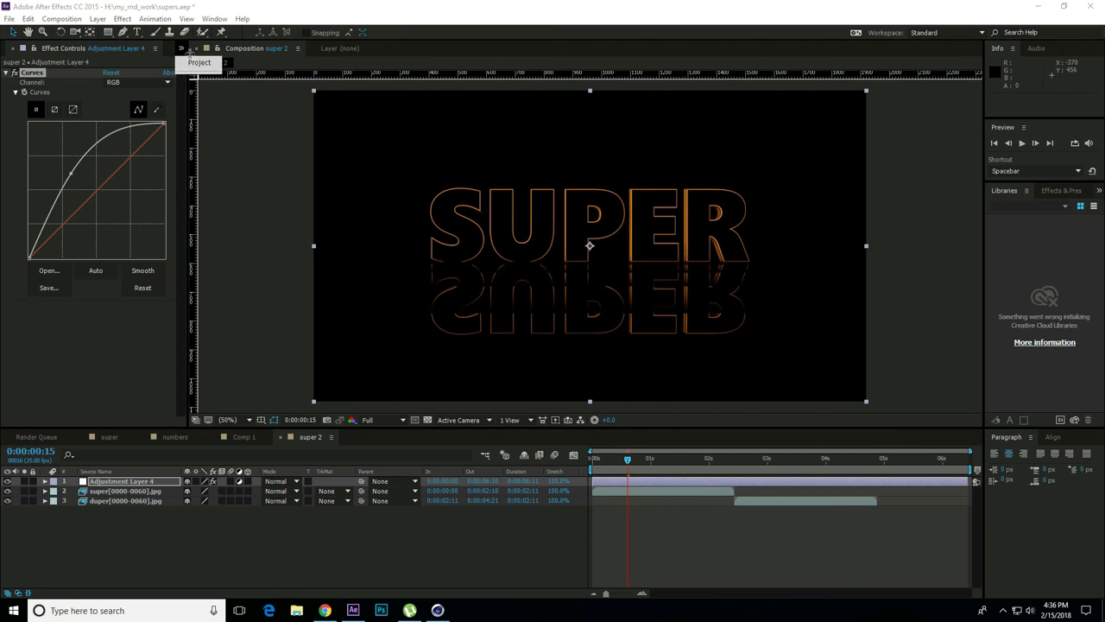
{"action": "left_click", "coordinate": [190, 68]}
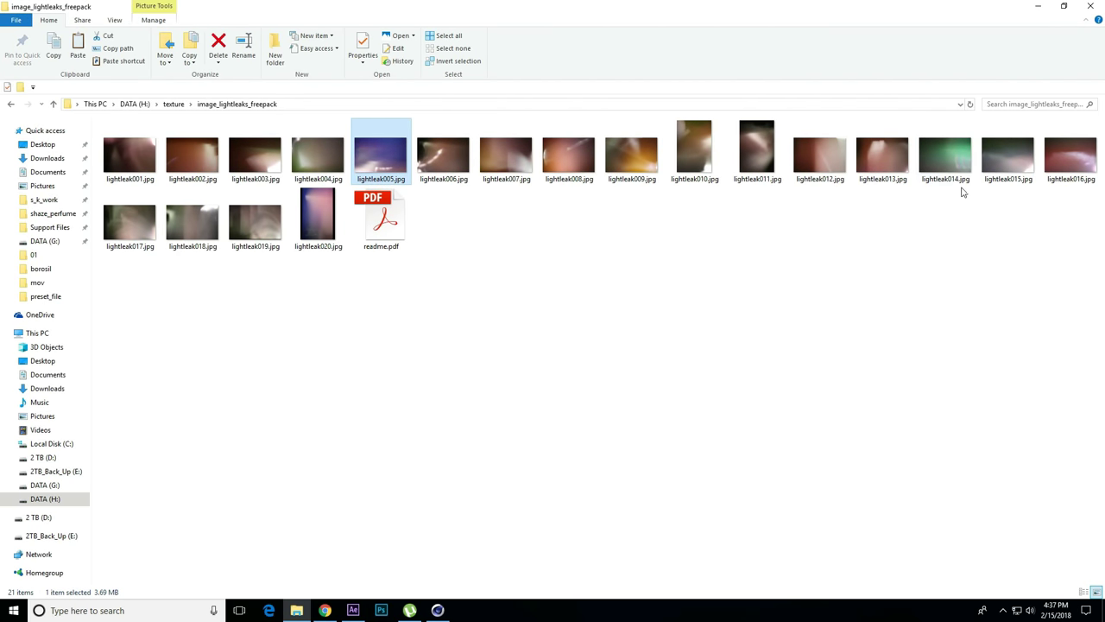
Drag lightleak005.jpg and lightleak009.jpg from image_lightleaks_freepack into the After Effects Project panel.
{"action": "left_click", "coordinate": [631, 157]}
{"action": "left_click", "coordinate": [1064, 7]}
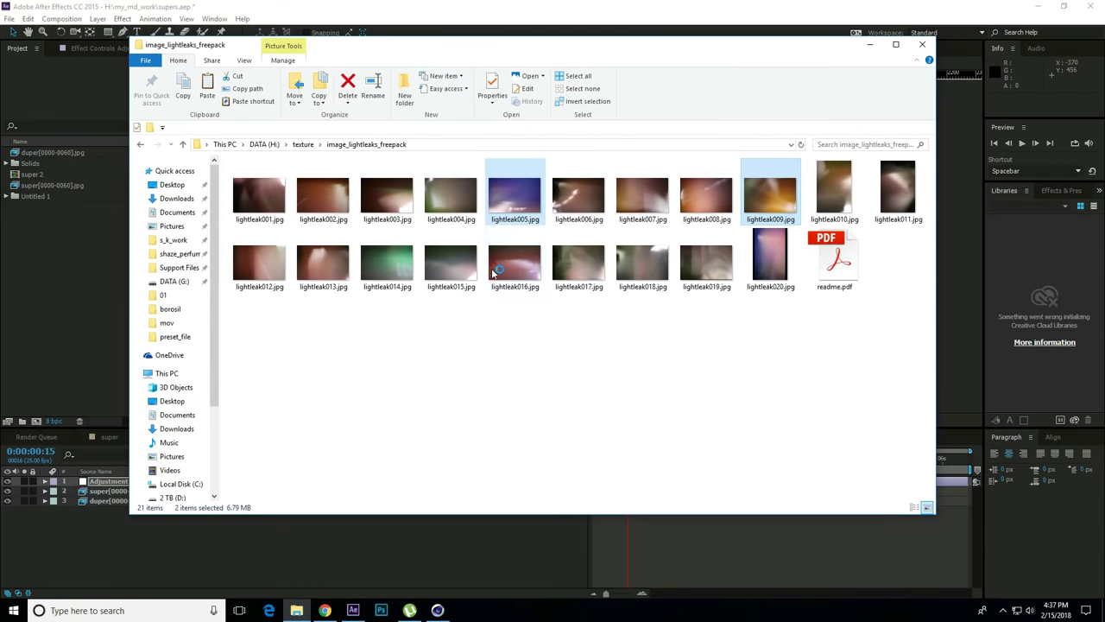
{"action": "left_click_drag", "start_coordinate": [515, 195], "coordinate": [72, 321]}
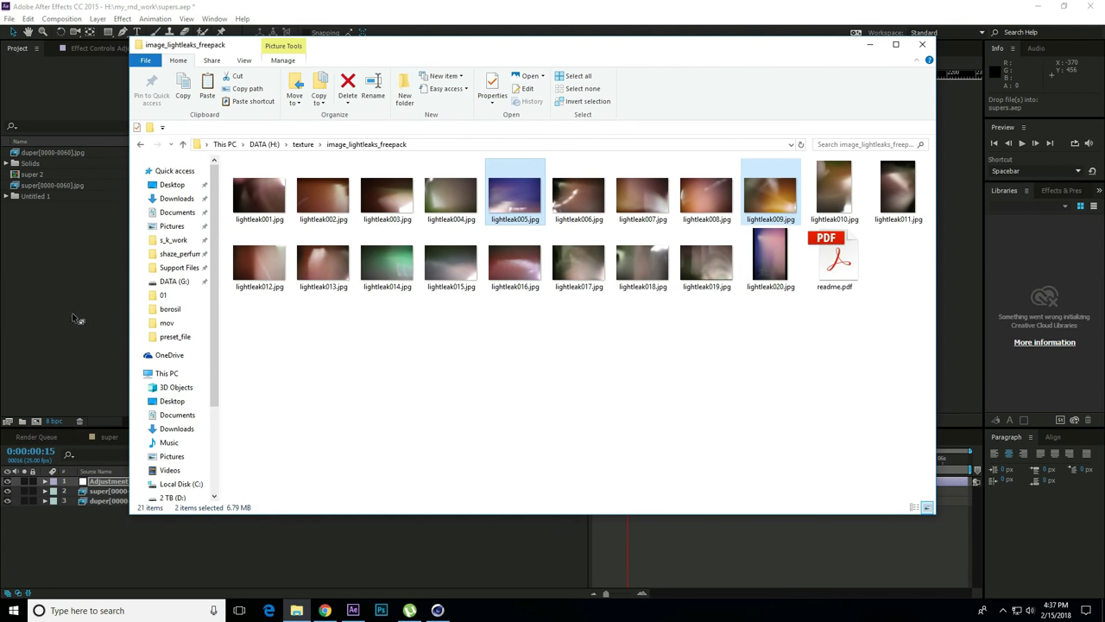
{"action": "left_click", "coordinate": [48, 259]}
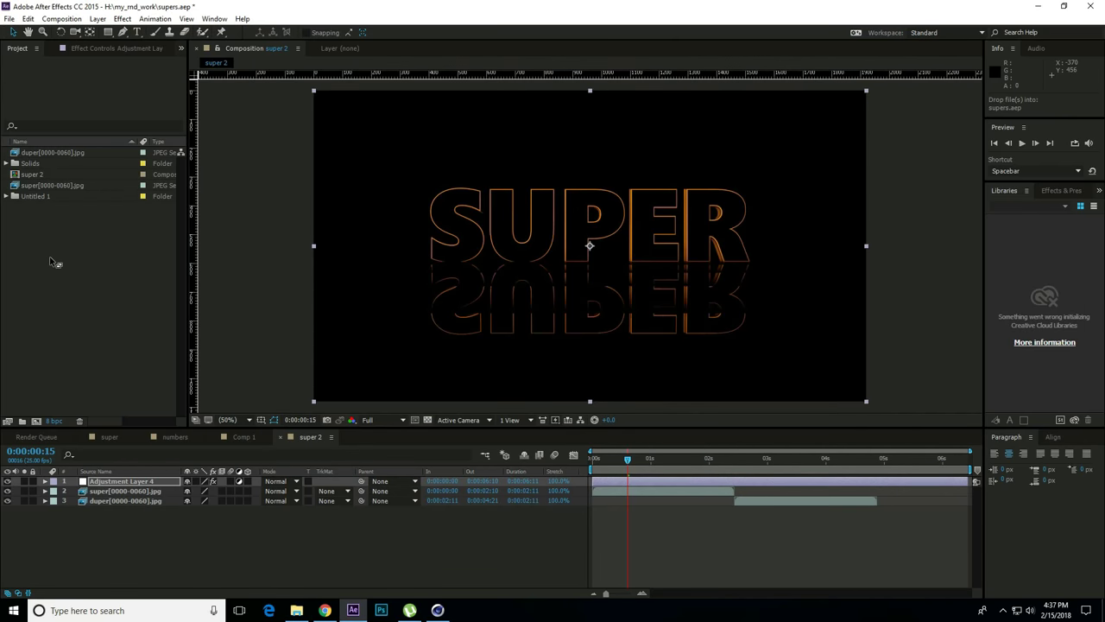
{"action": "left_click_drag", "start_coordinate": [43, 276], "coordinate": [58, 248]}
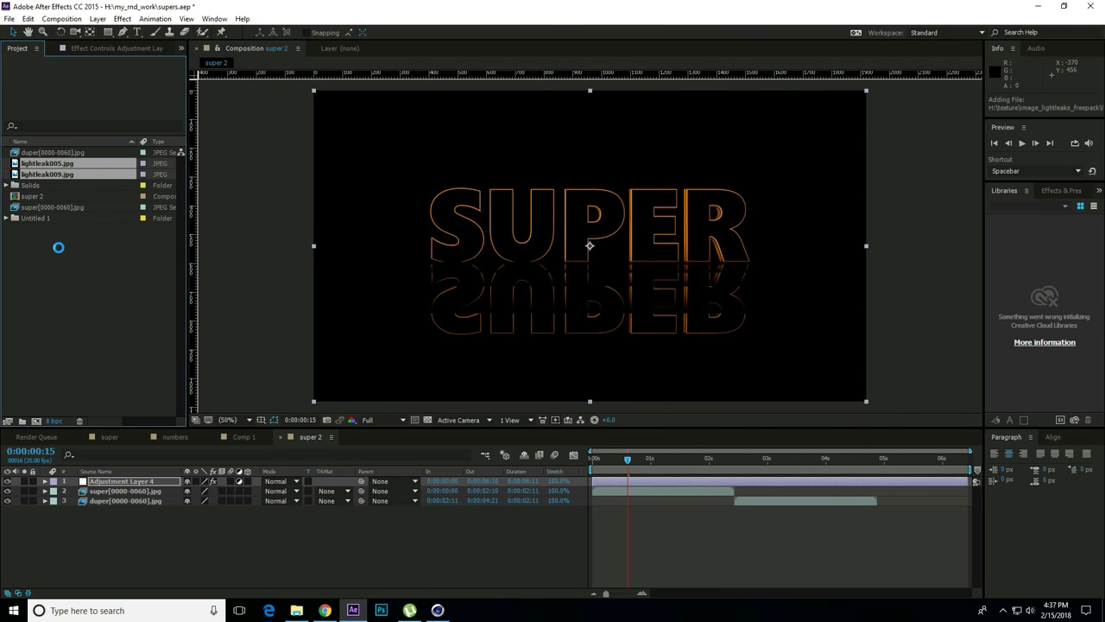
Add lightleak009.jpg to the comp and fit it to the comp width.
{"action": "left_click", "coordinate": [68, 245]}
{"action": "left_click_drag", "start_coordinate": [52, 175], "coordinate": [121, 482]}
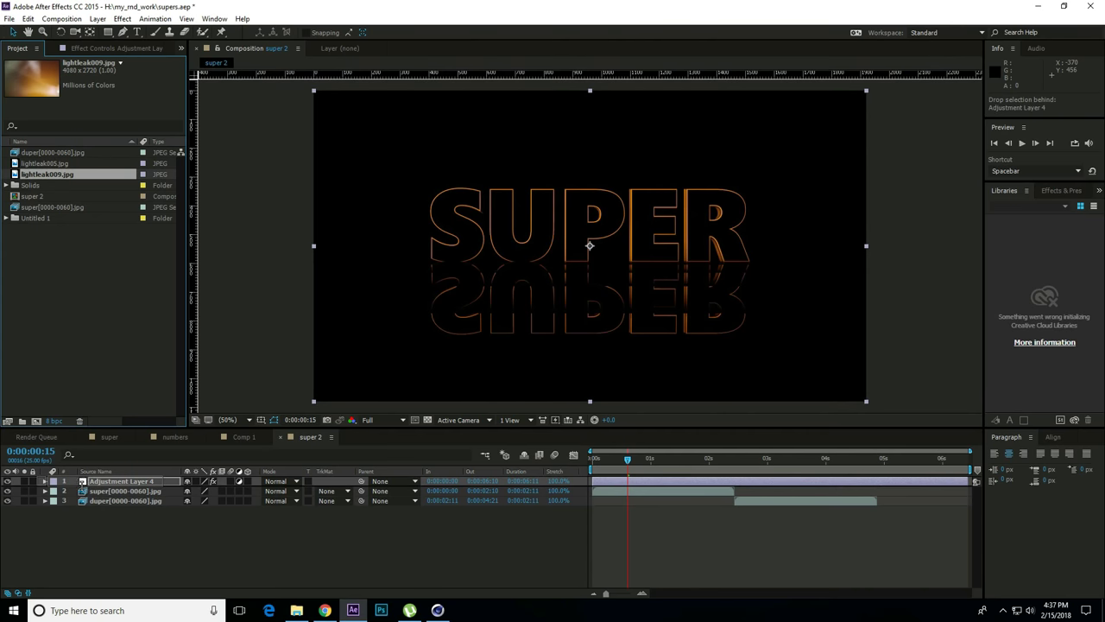
{"action": "left_click_drag", "start_coordinate": [121, 481], "coordinate": [121, 480]}
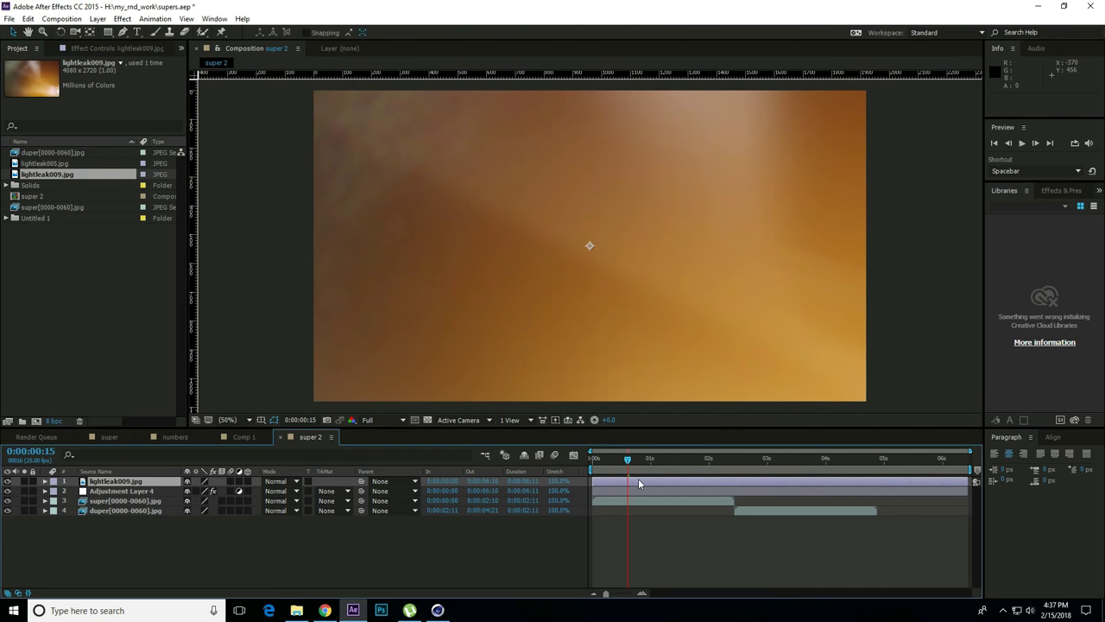
{"action": "right_click", "coordinate": [639, 483]}
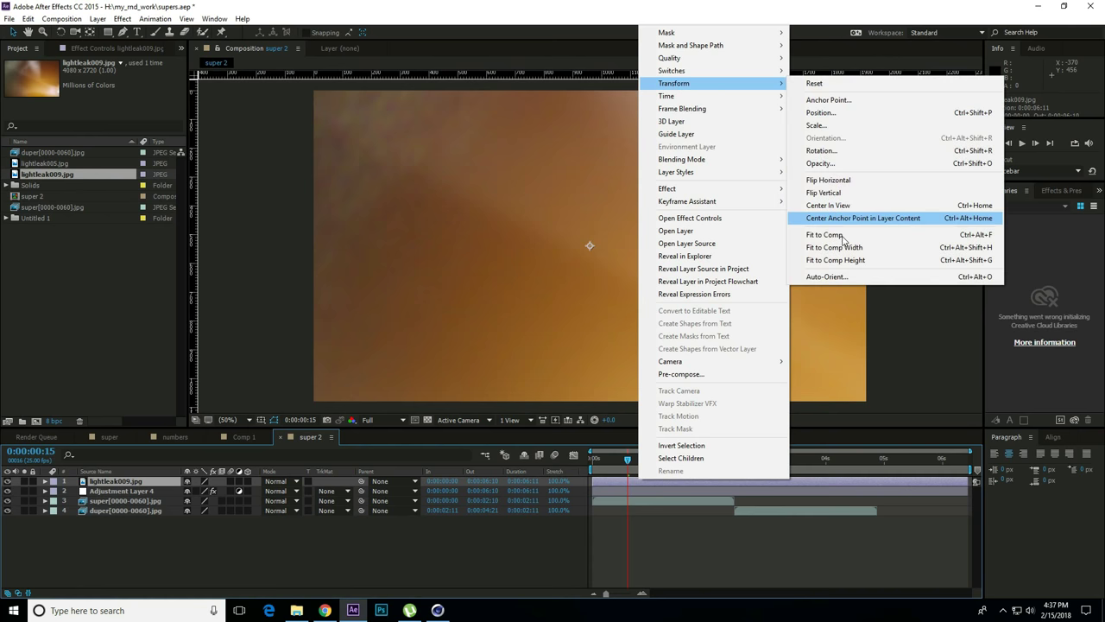
{"action": "left_click", "coordinate": [846, 264]}
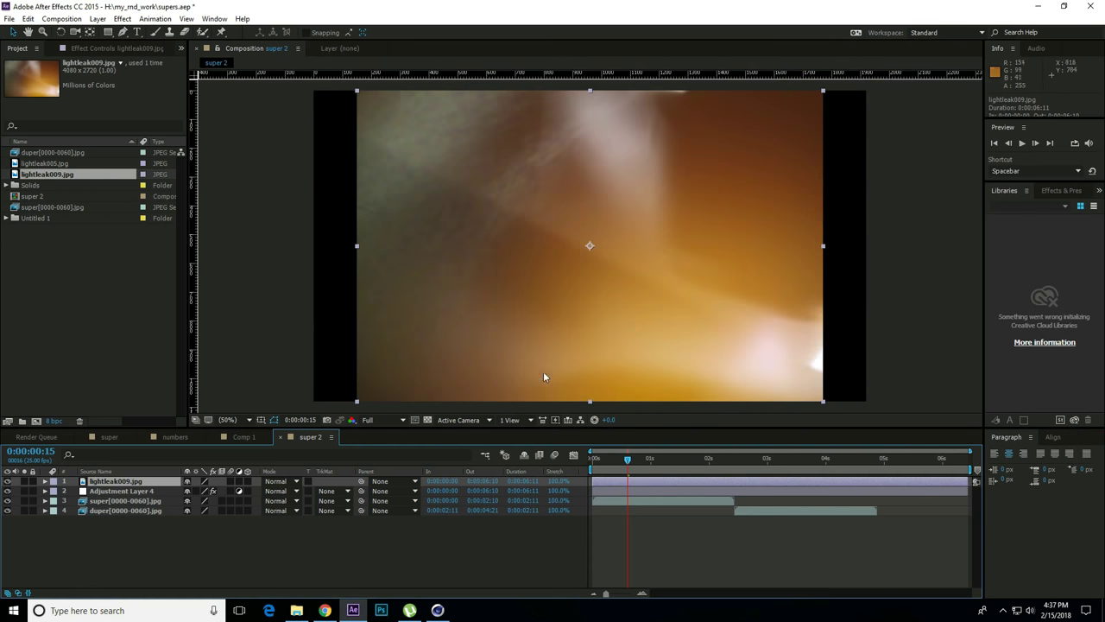
{"action": "key", "text": "comma"}
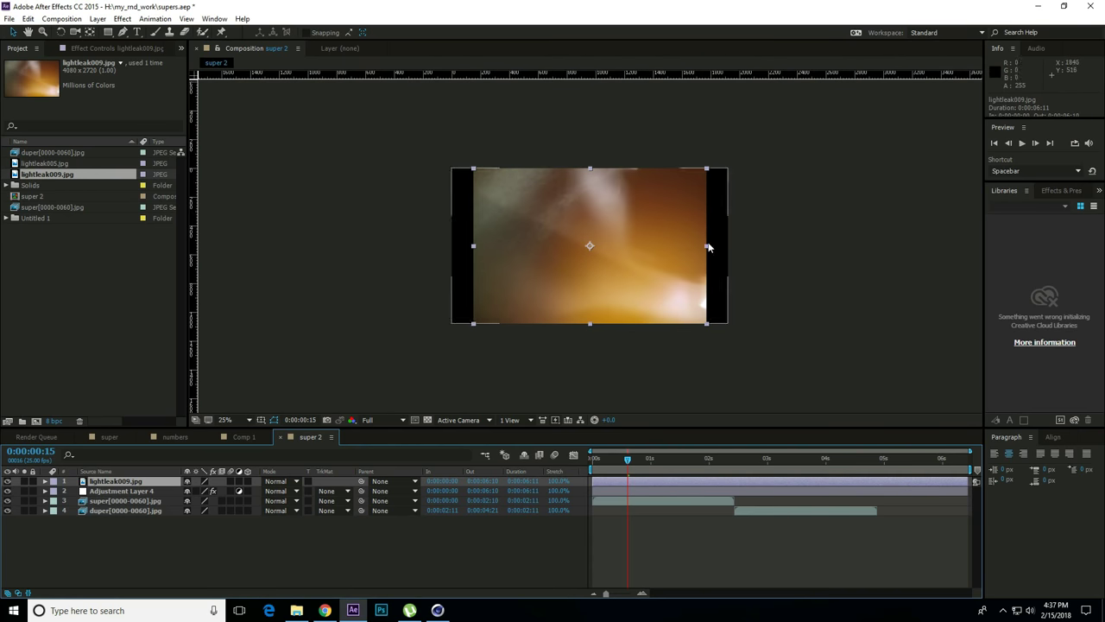
{"action": "right_click", "coordinate": [624, 481]}
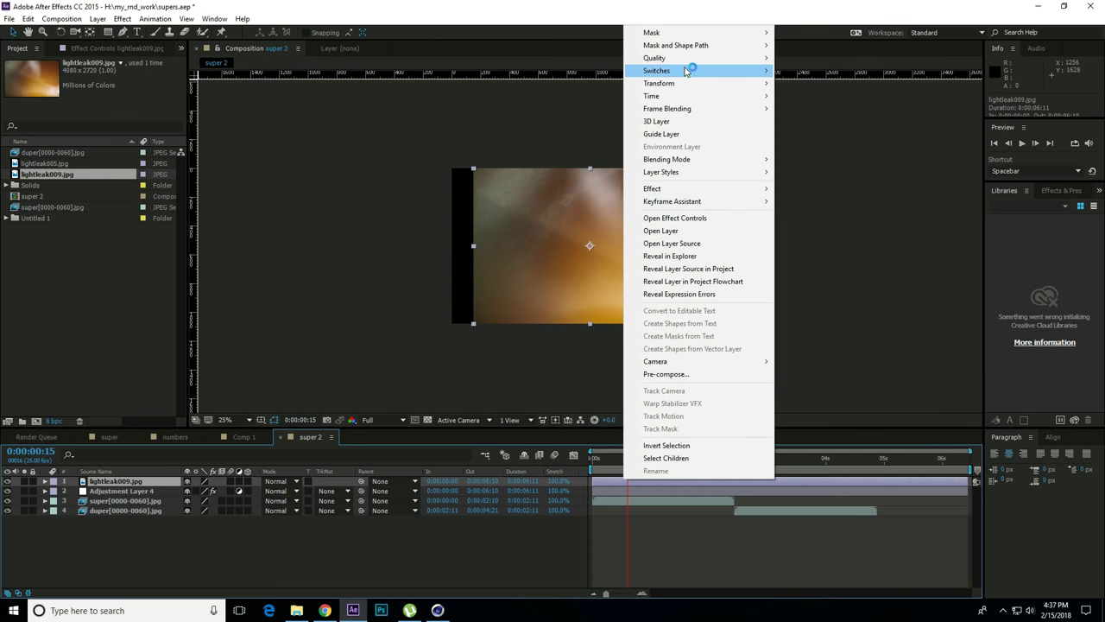
{"action": "mouse_move", "coordinate": [659, 83]}
{"action": "left_click", "coordinate": [829, 248]}
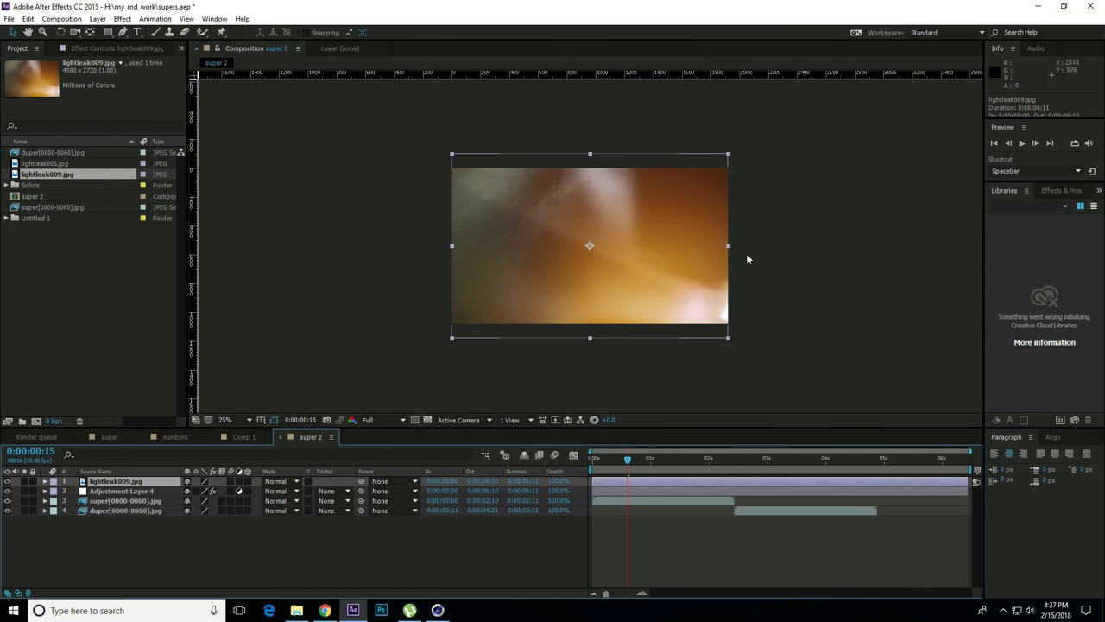
Set lightleak009's blend mode to Color Dodge and add lightleak005.jpg to the comp.
{"action": "left_click", "coordinate": [297, 481]}
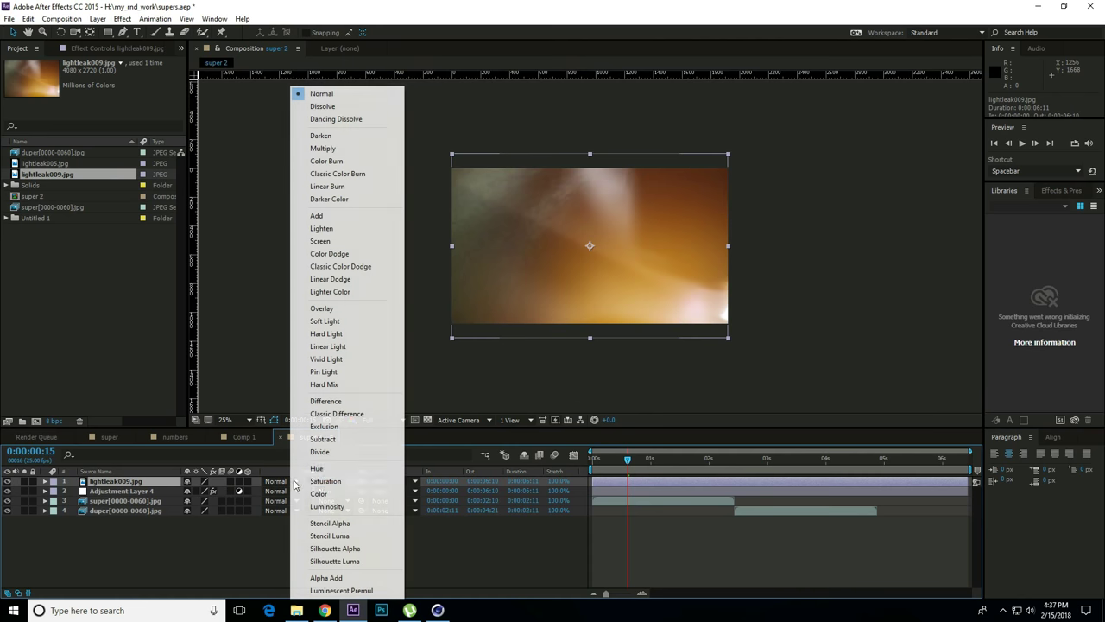
{"action": "left_click", "coordinate": [337, 309]}
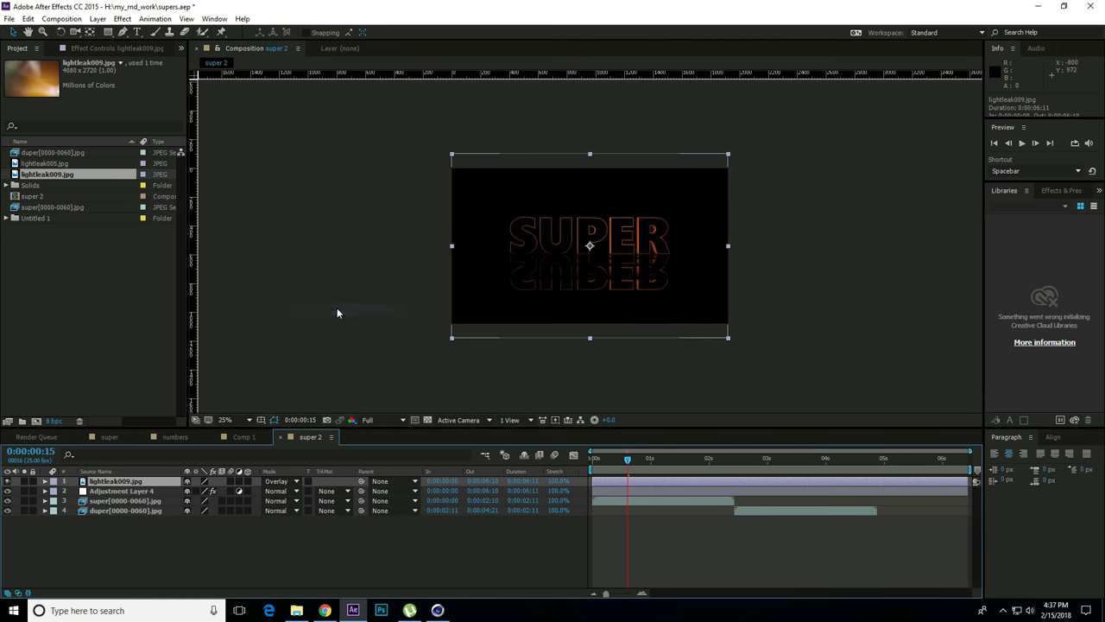
{"action": "left_click", "coordinate": [295, 482]}
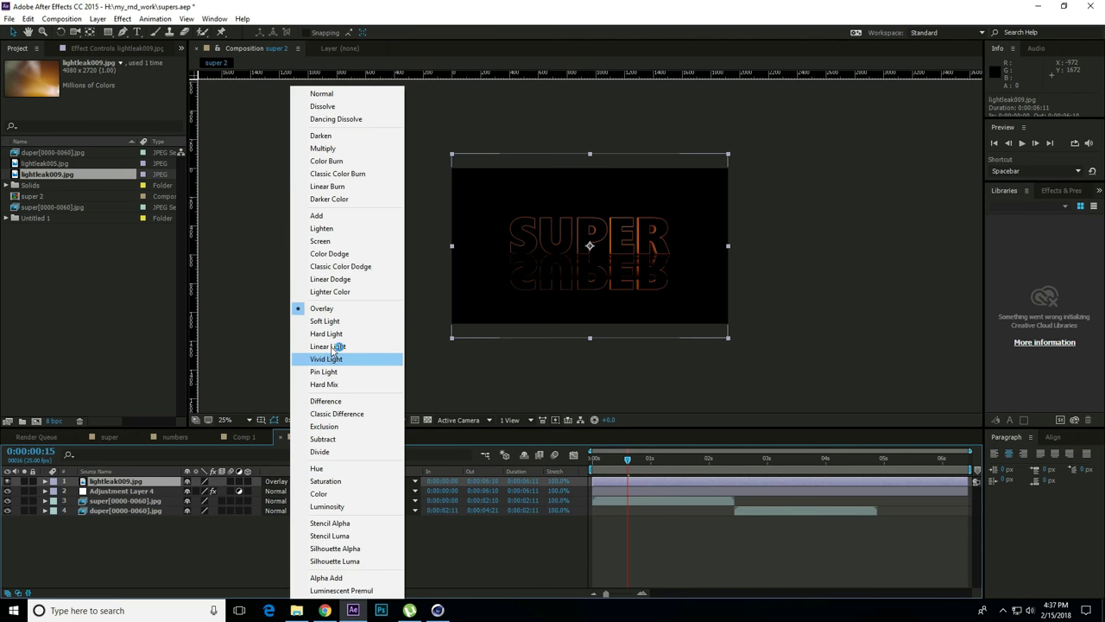
{"action": "left_click", "coordinate": [329, 253]}
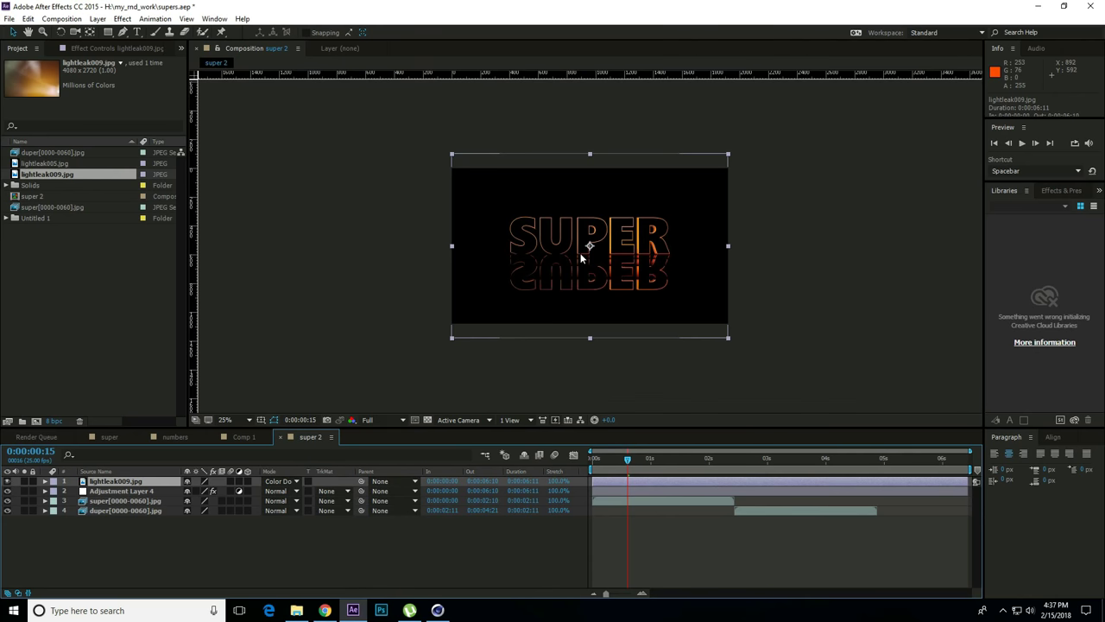
{"action": "scroll", "coordinate": [583, 253], "scroll_direction": "up", "scroll_amount": 2}
{"action": "left_click_drag", "start_coordinate": [47, 164], "coordinate": [121, 490]}
Move lightleak005 to the top and fit it to the comp width.
{"action": "key", "text": "ctrl+bracketright"}
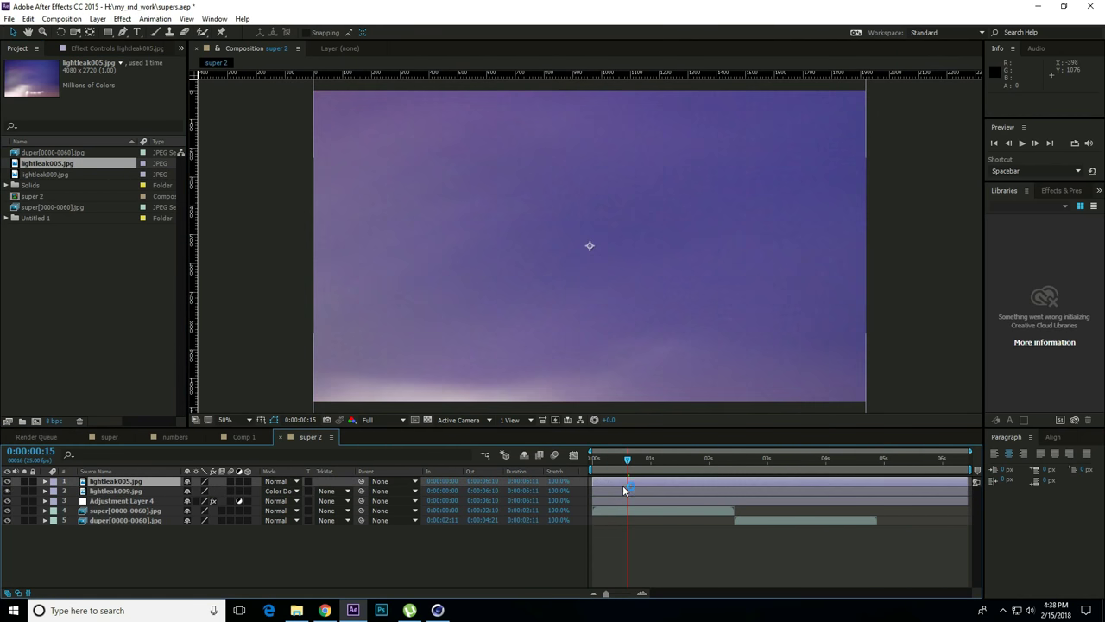
{"action": "right_click", "coordinate": [616, 484]}
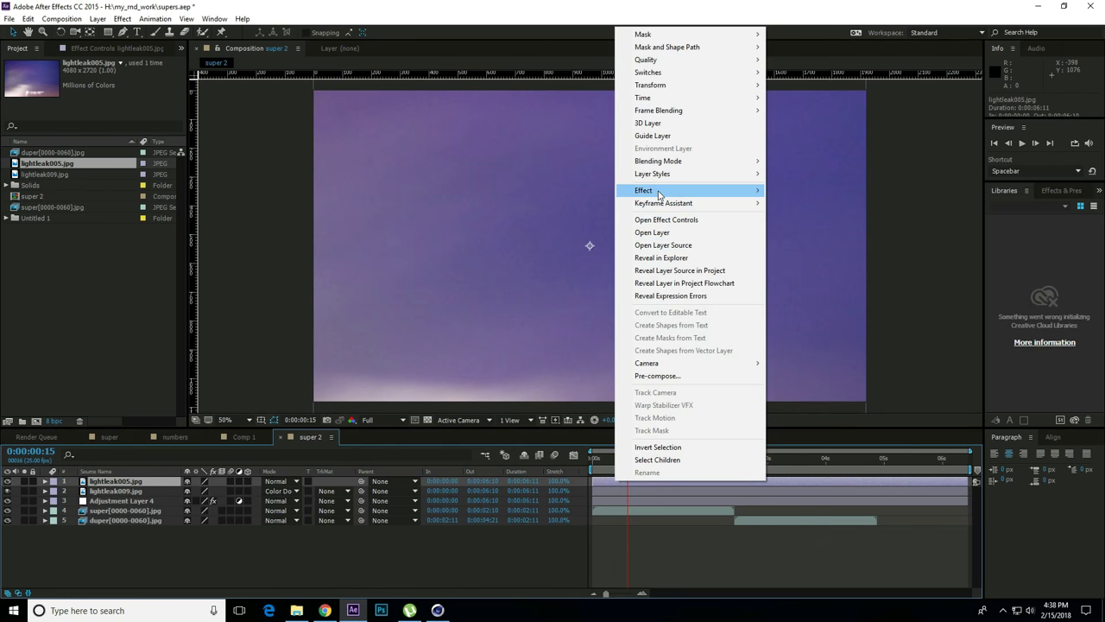
{"action": "mouse_move", "coordinate": [650, 85]}
{"action": "left_click", "coordinate": [811, 248]}
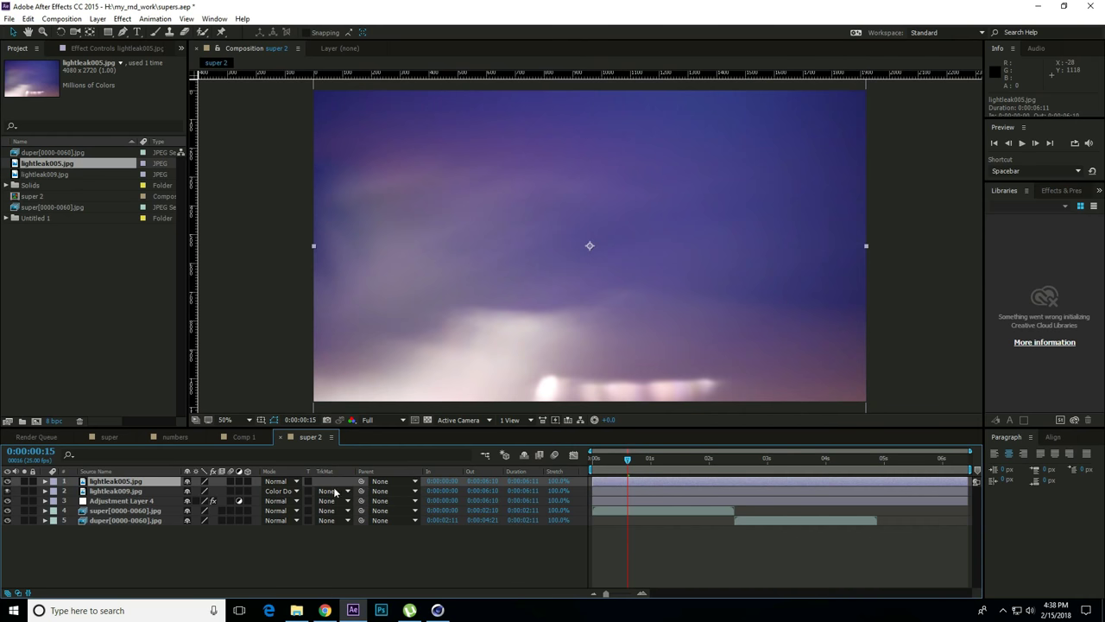
Blend lightleak005 with Linear Dodge at 20% opacity.
{"action": "left_click", "coordinate": [291, 484]}
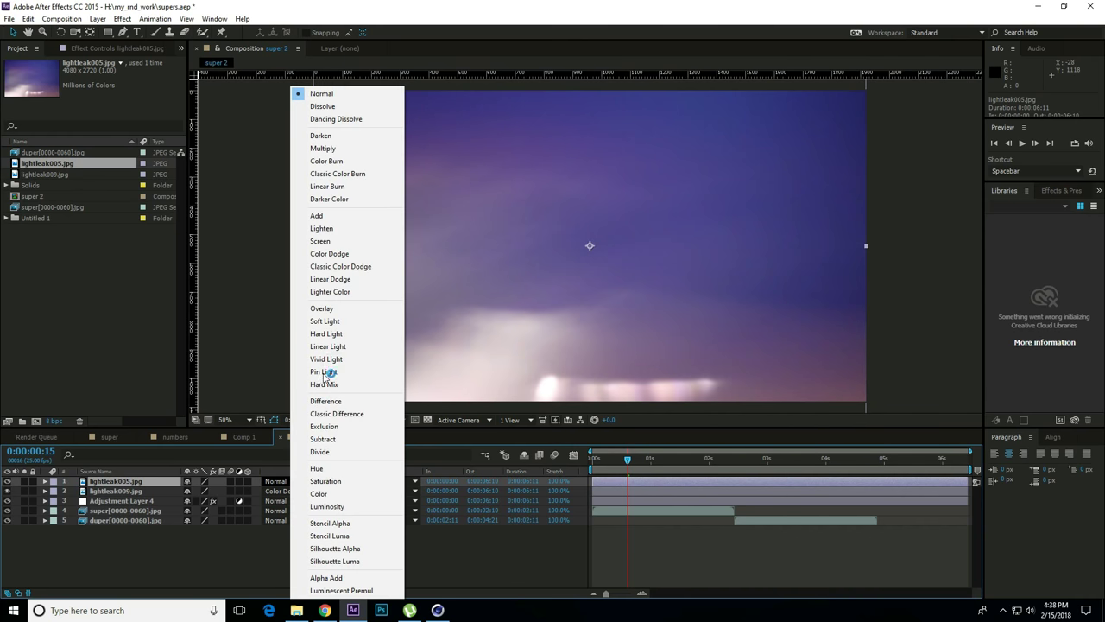
{"action": "left_click", "coordinate": [341, 312]}
{"action": "left_click", "coordinate": [277, 480]}
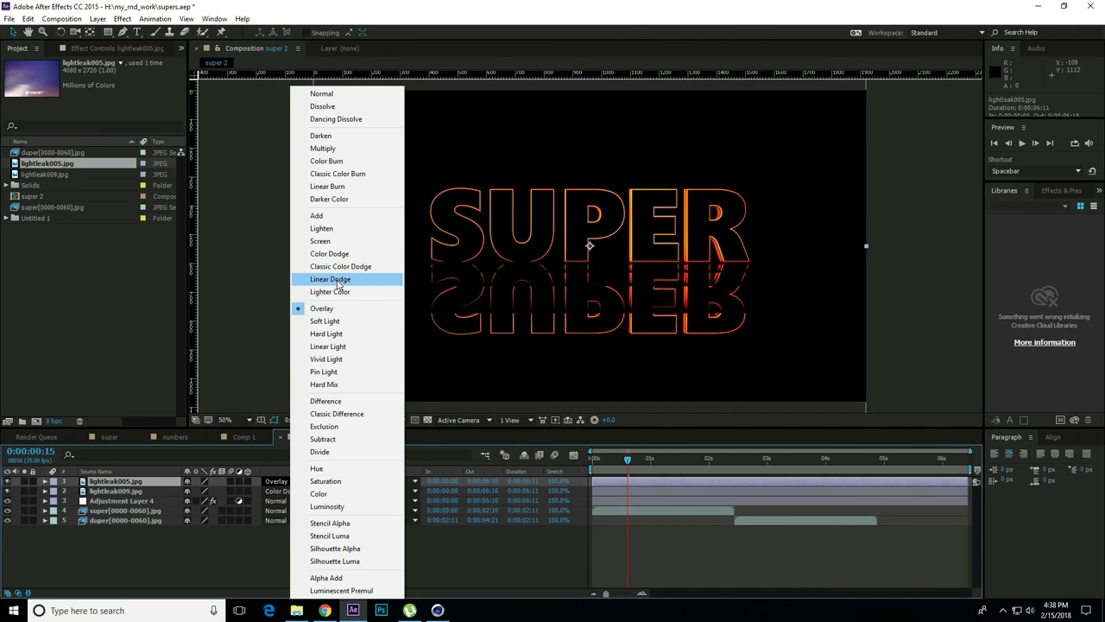
{"action": "left_click", "coordinate": [337, 280]}
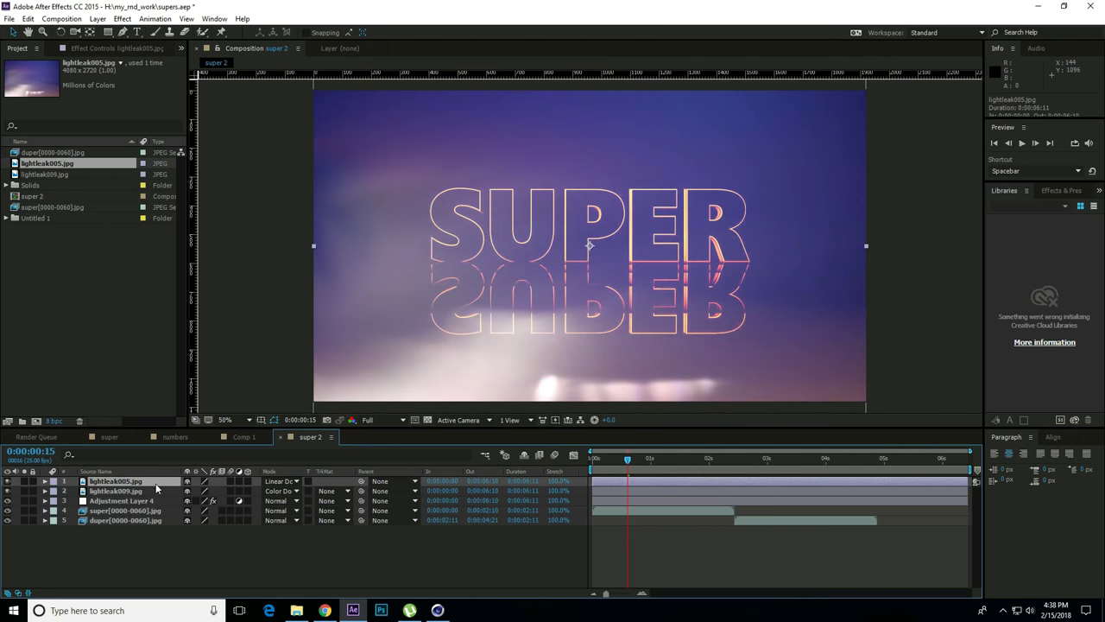
{"action": "key", "text": "t"}
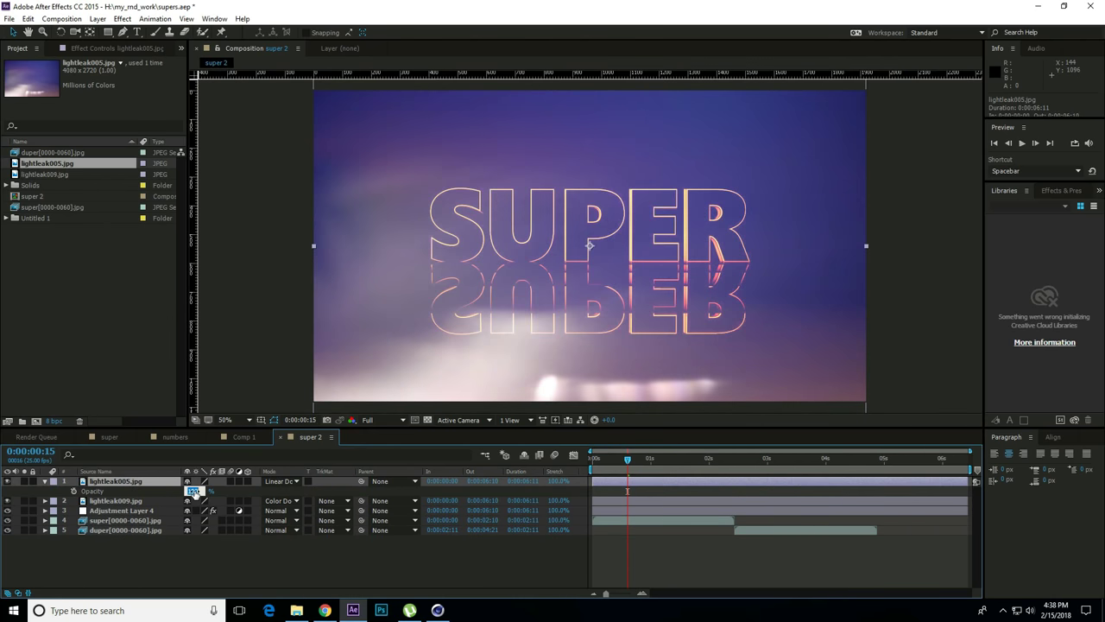
{"action": "type", "text": "20"}
{"action": "key", "text": "Return"}
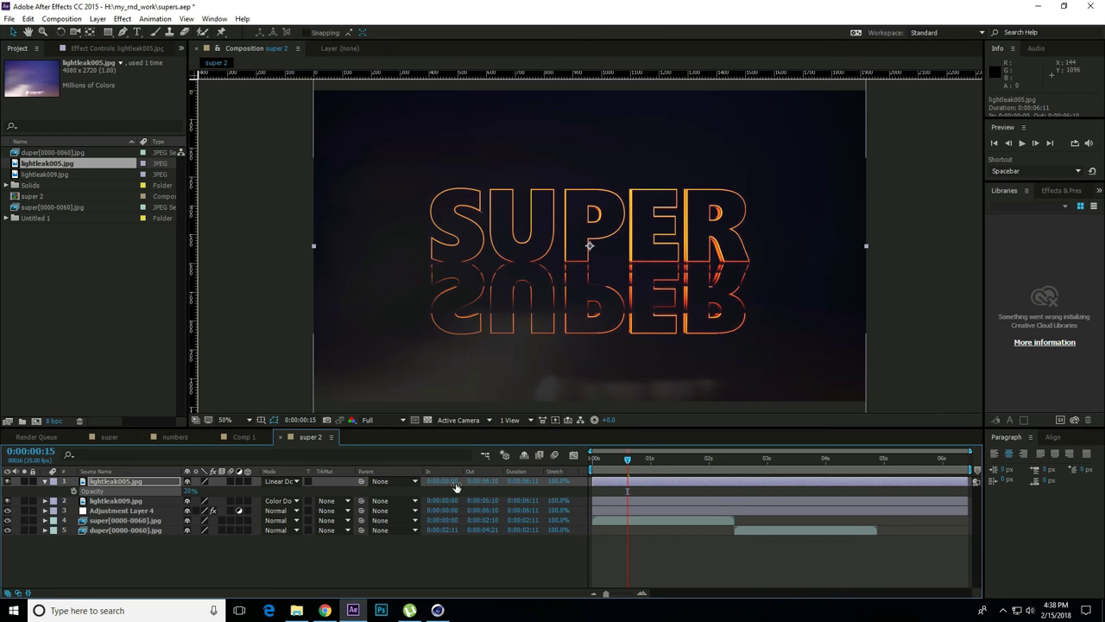
Set the work area to end at the DUPER layer's 4:21 out point and trim the comp to it.
{"action": "left_click", "coordinate": [821, 528]}
{"action": "key", "text": "o"}
{"action": "key", "text": "n"}
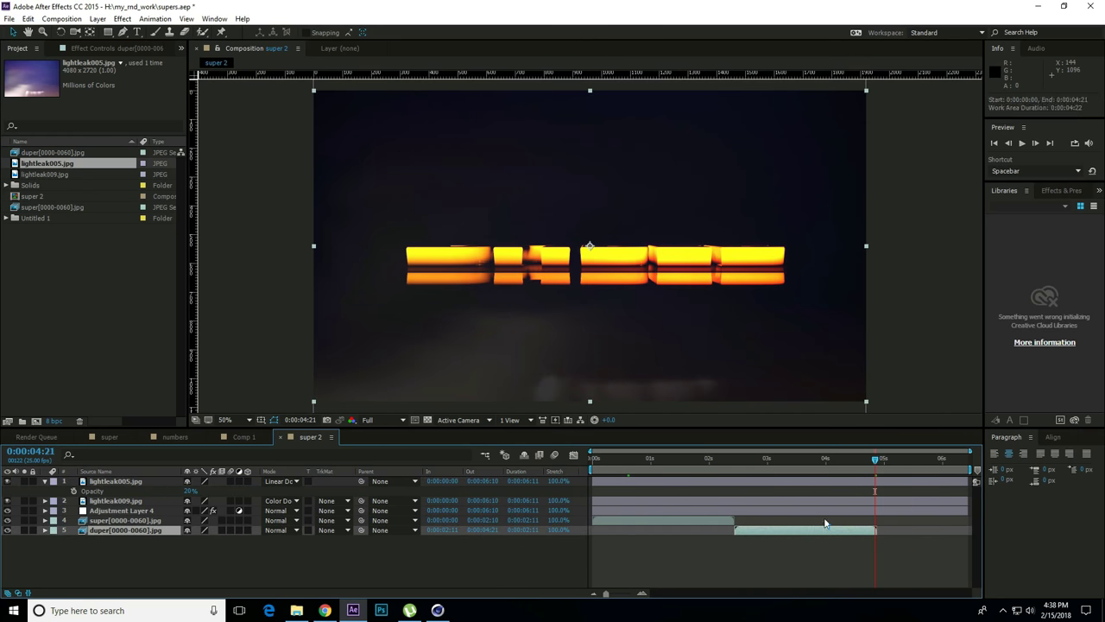
{"action": "right_click", "coordinate": [858, 468]}
{"action": "left_click", "coordinate": [894, 499]}
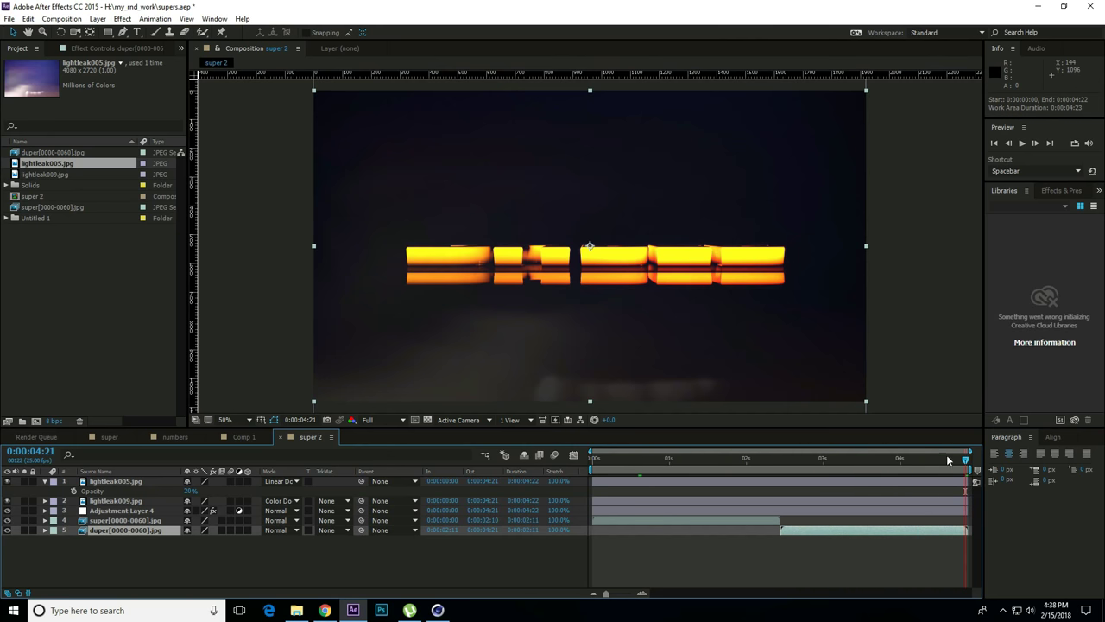
Preview the SUPER-to-DUPER flip, then toggle the light leaks off and on to compare.
{"action": "key", "text": "space"}
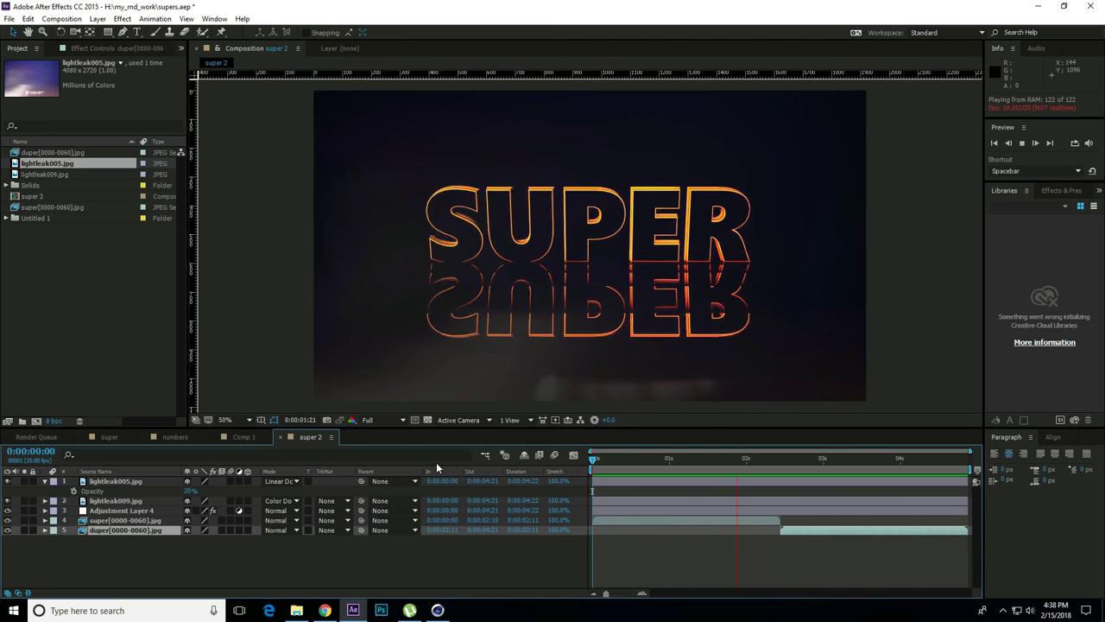
{"action": "key", "text": "space"}
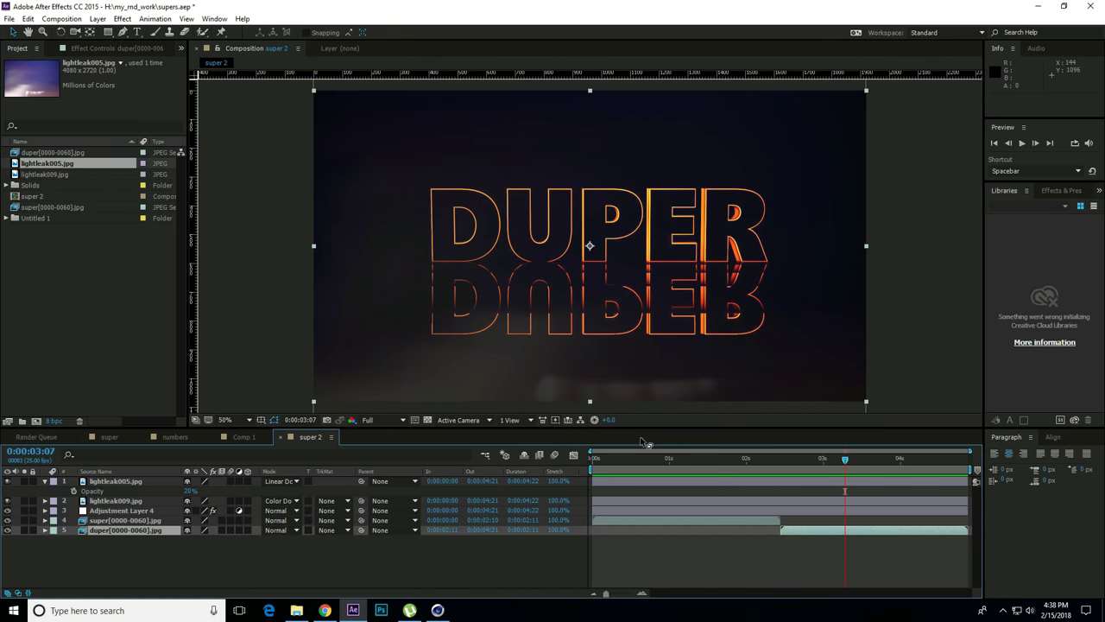
{"action": "left_click_drag", "start_coordinate": [85, 512], "coordinate": [81, 488]}
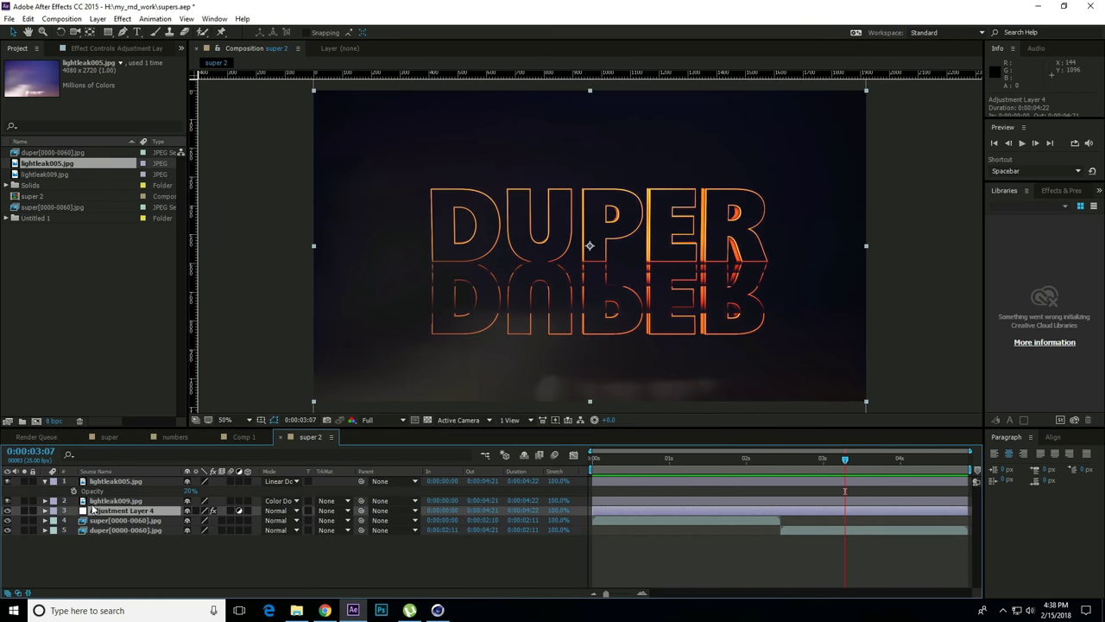
{"action": "left_click", "coordinate": [7, 480]}
{"action": "left_click", "coordinate": [7, 481]}
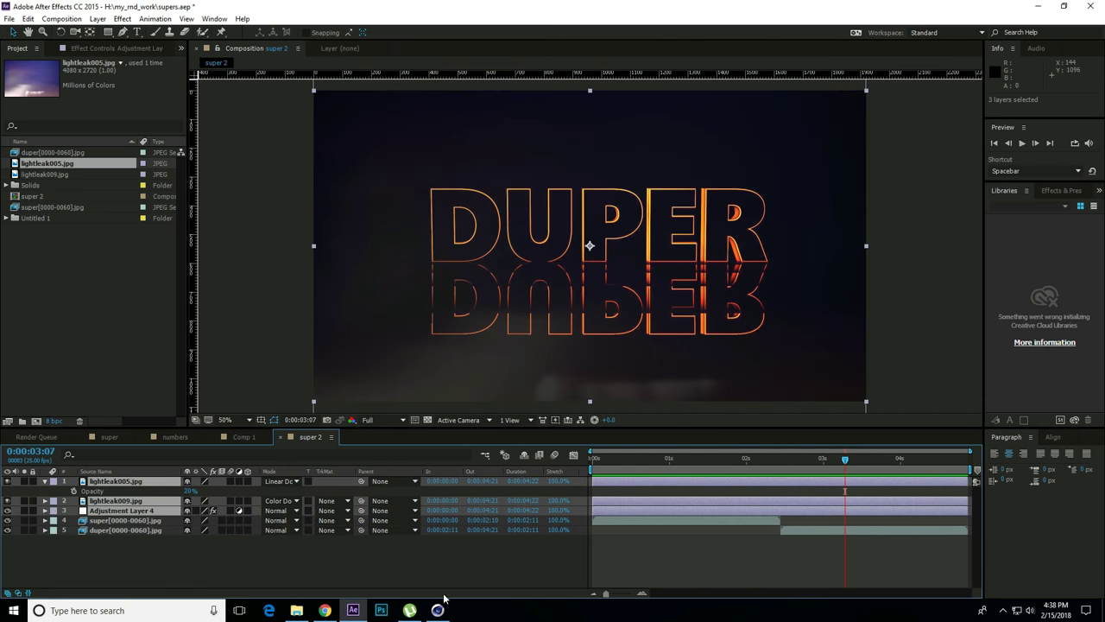